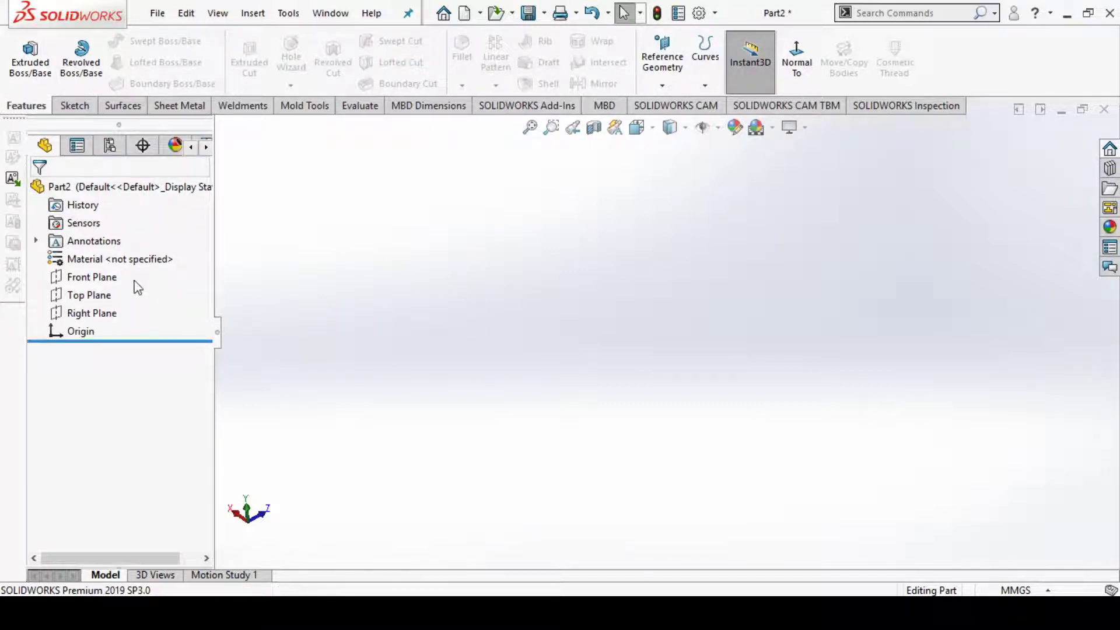
# Start a new sketch on the Front Plane and view it face-on.
pyautogui.click(97, 278)
pyautogui.click(117, 255)
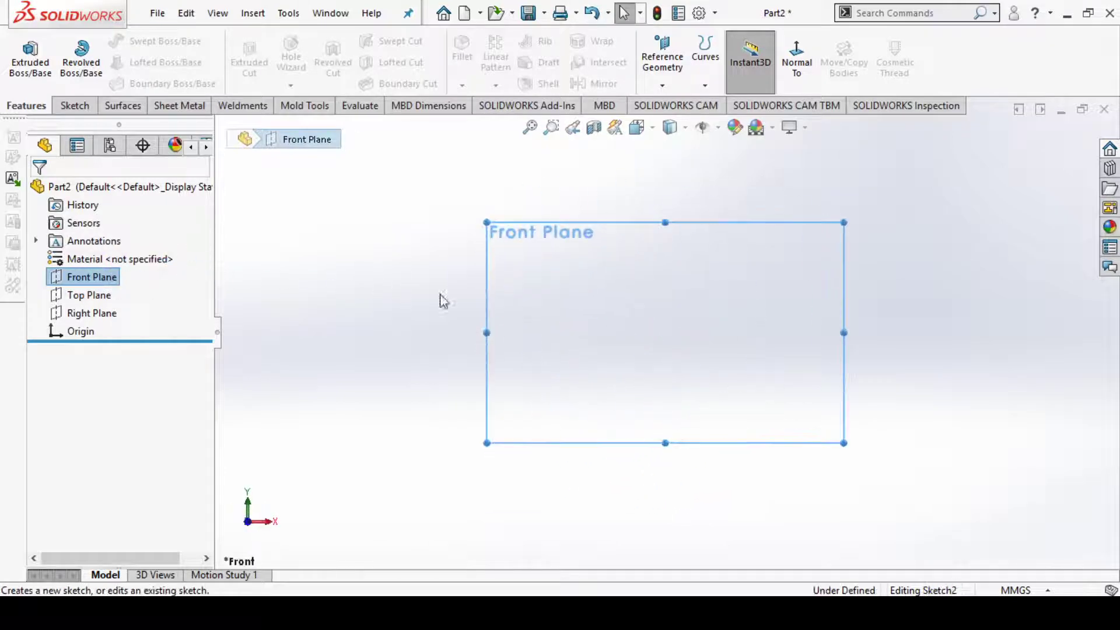
pyautogui.click(816, 70)
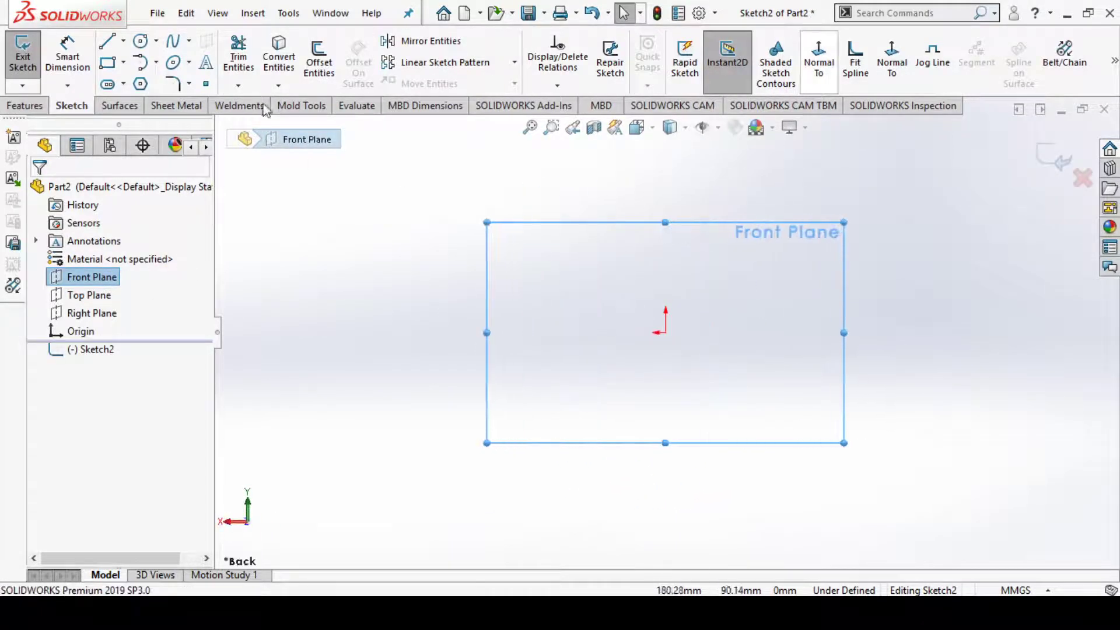
# Sketch a 100 mm by 100 mm center rectangle centred on the origin and exit the sketch.
pyautogui.click(108, 62)
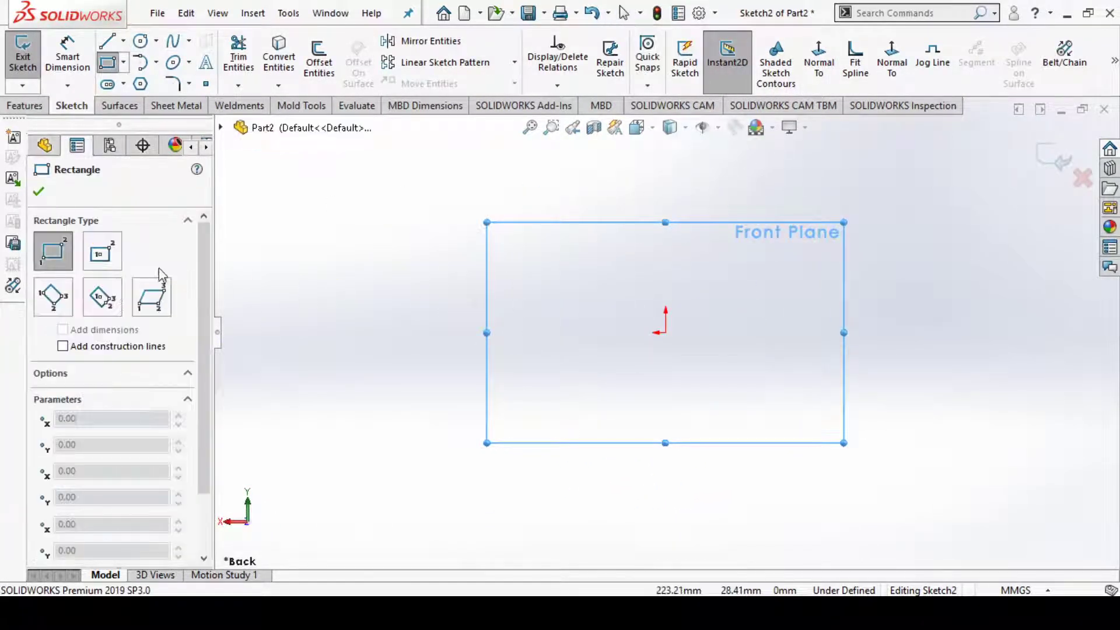
pyautogui.click(102, 252)
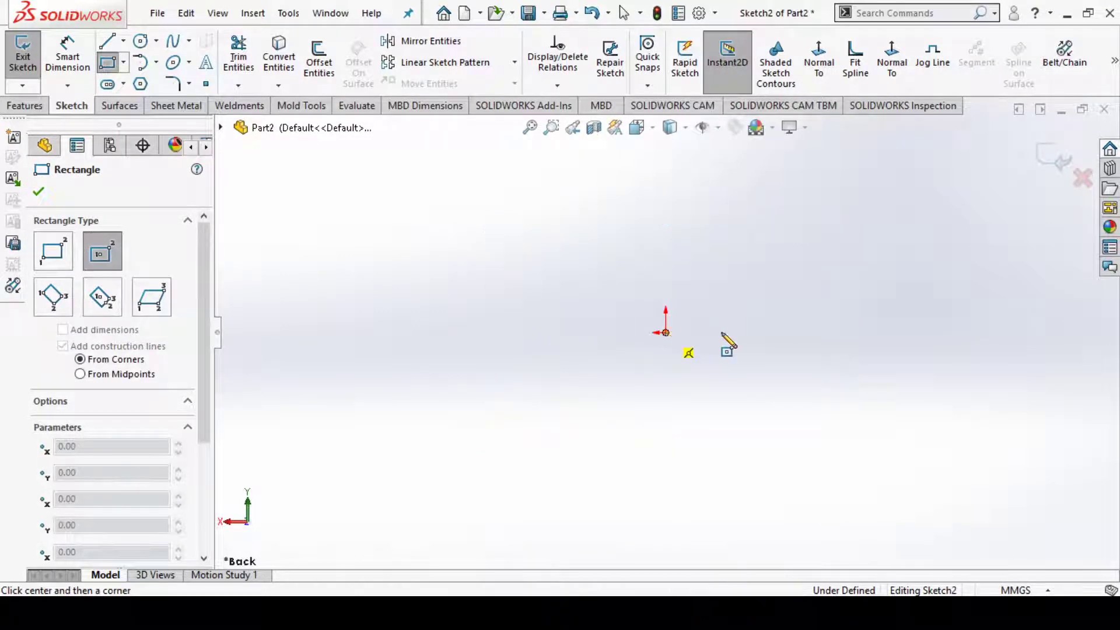
pyautogui.click(666, 333)
pyautogui.write('100')
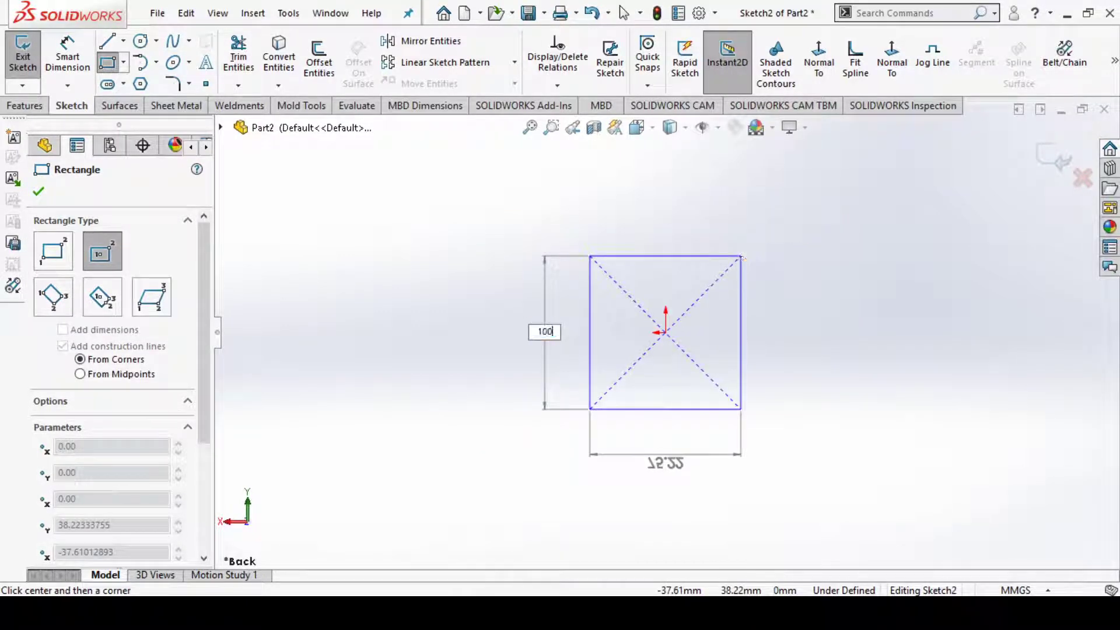
pyautogui.press('Tab')
pyautogui.write('100')
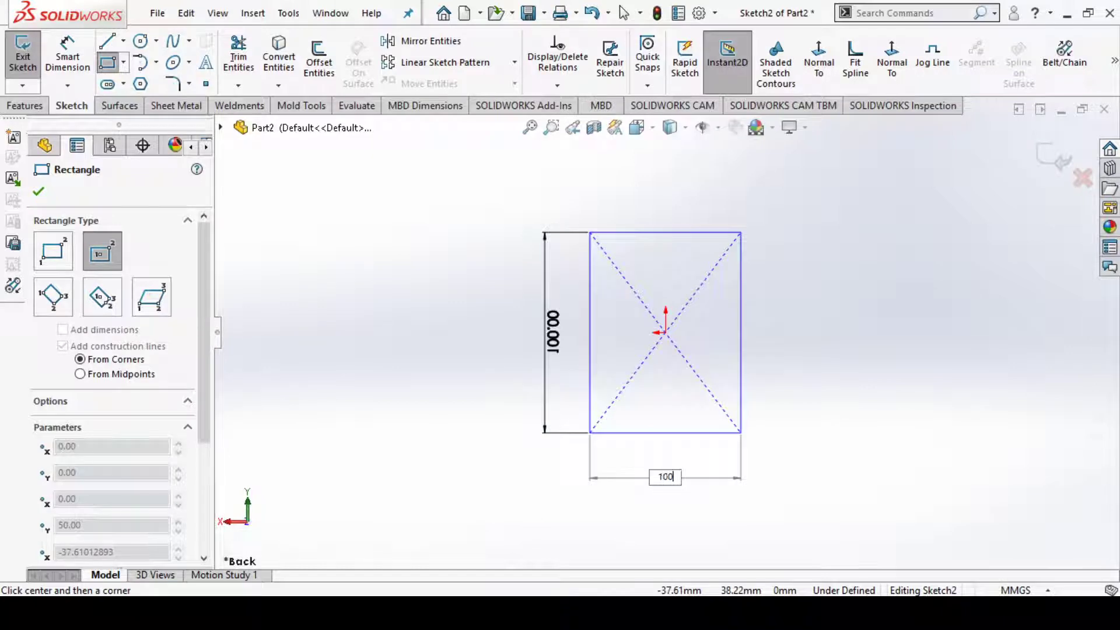
pyautogui.press('Return')
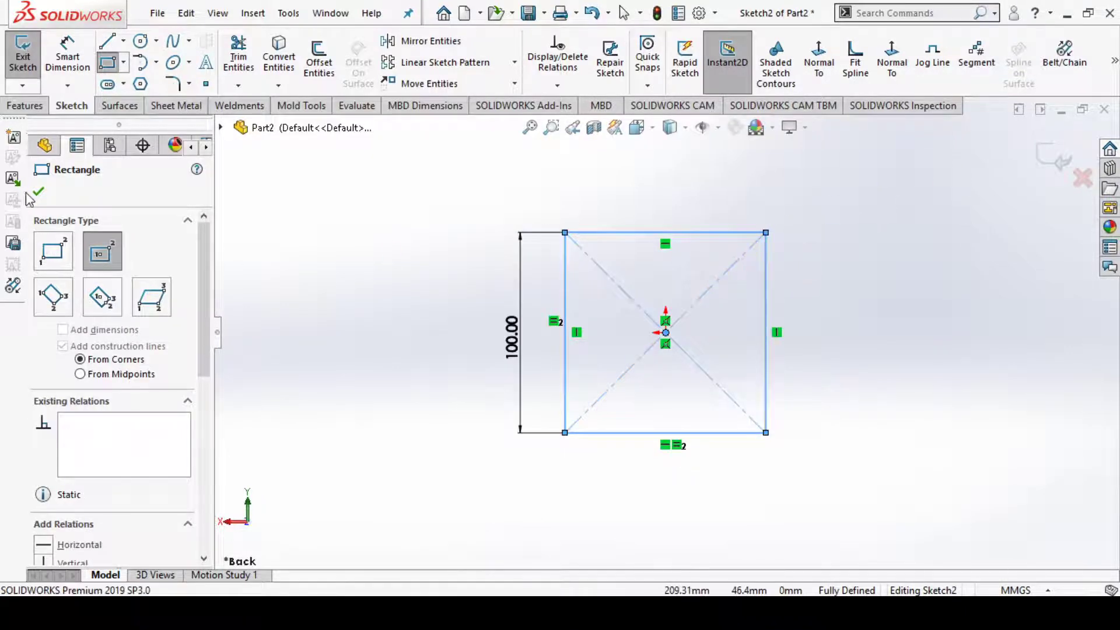
pyautogui.click(38, 191)
pyautogui.press('Escape')
pyautogui.moveTo(442, 207); pyautogui.dragTo(869, 515)
pyautogui.click(878, 432)
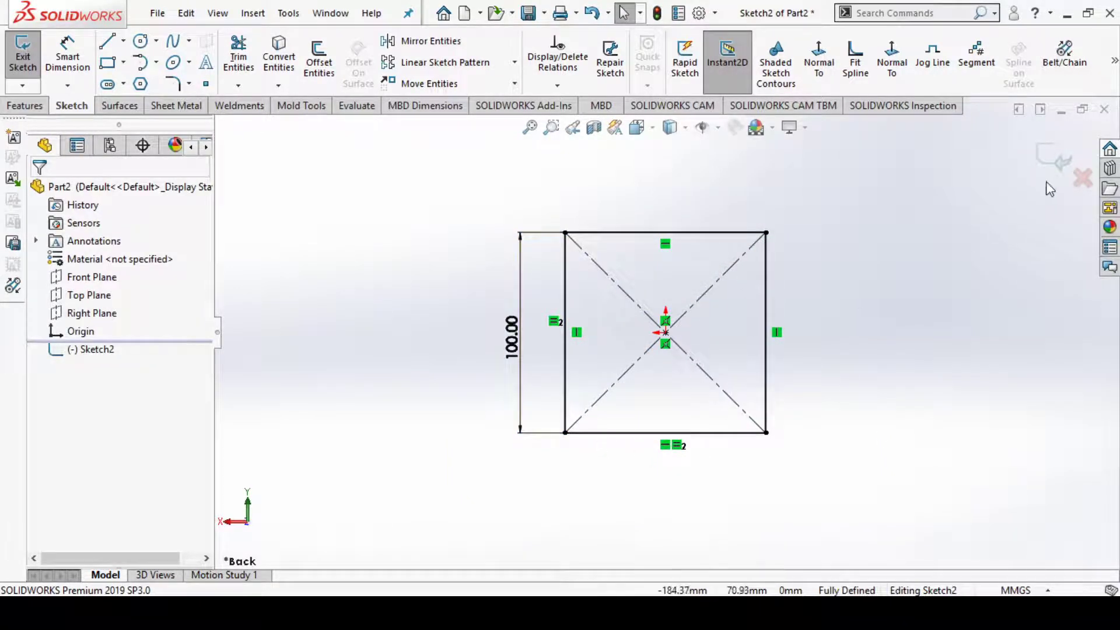
pyautogui.click(1054, 165)
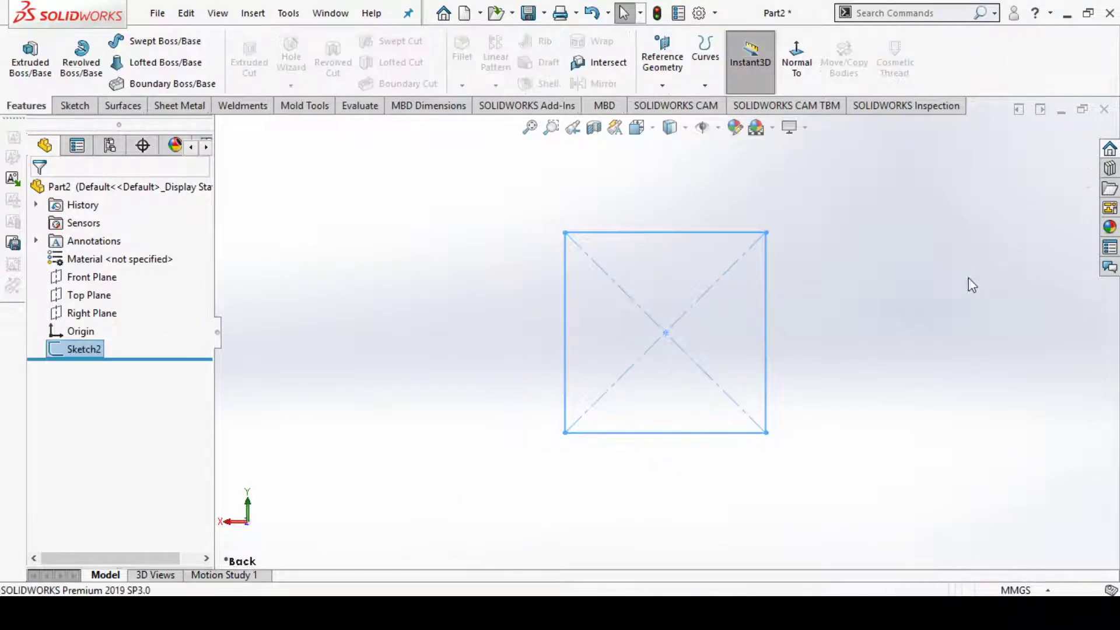
pyautogui.click(31, 58)
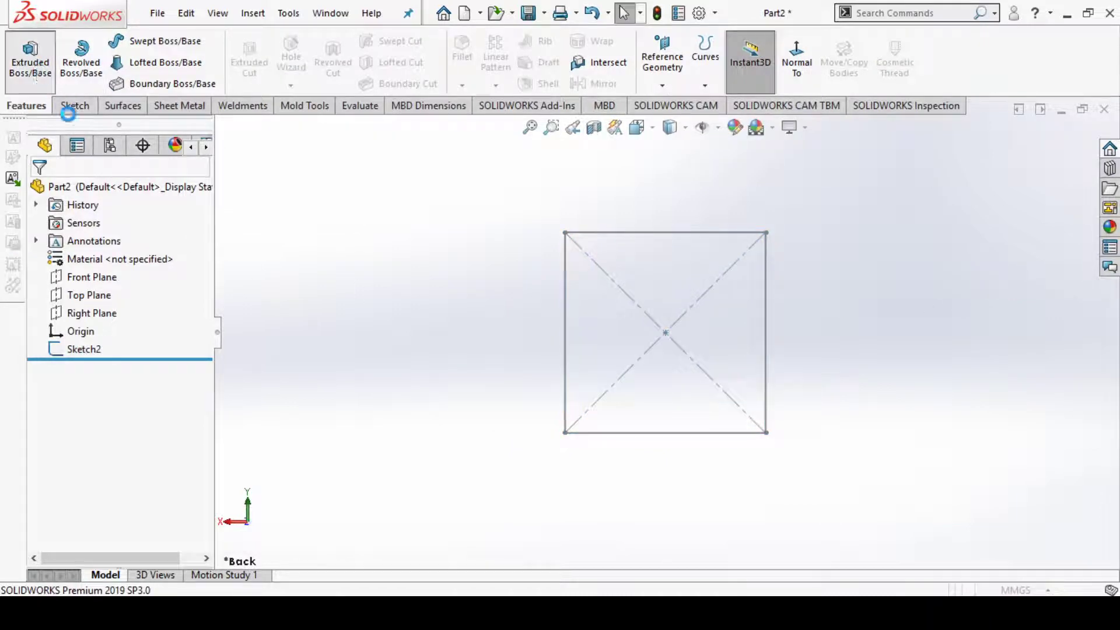
pyautogui.click(655, 233)
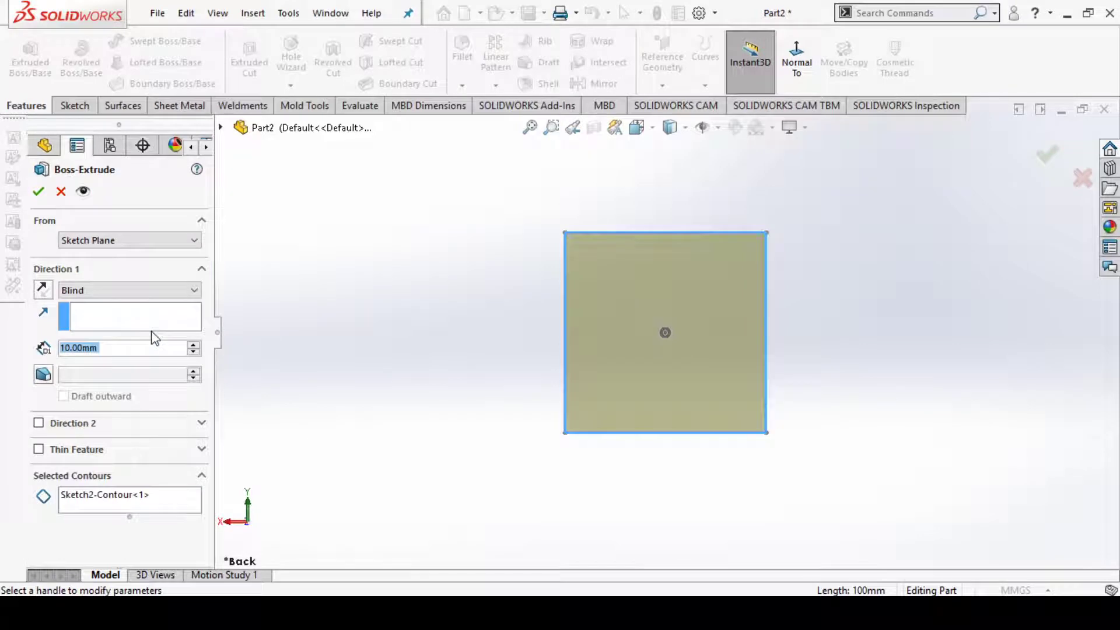
pyautogui.press('Escape')
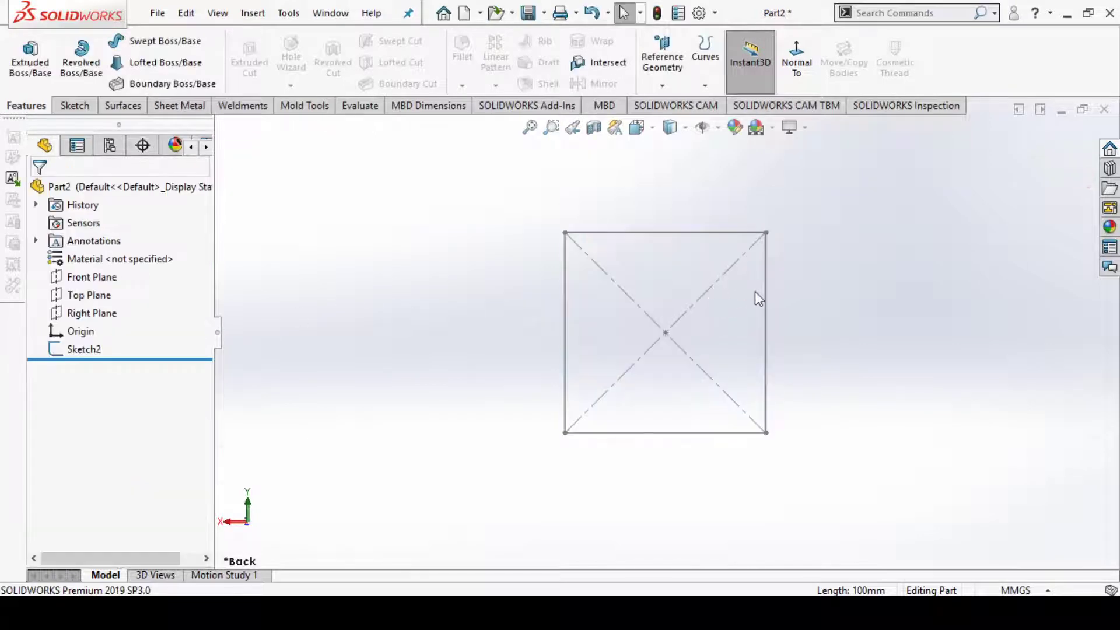
pyautogui.moveTo(802, 307)
pyautogui.mouseDown(button='middle')
pyautogui.moveTo(746, 315)
pyautogui.moveTo(787, 358)
pyautogui.moveTo(764, 390)
pyautogui.moveTo(707, 257)
pyautogui.mouseUp(button='middle')
pyautogui.click(707, 253)
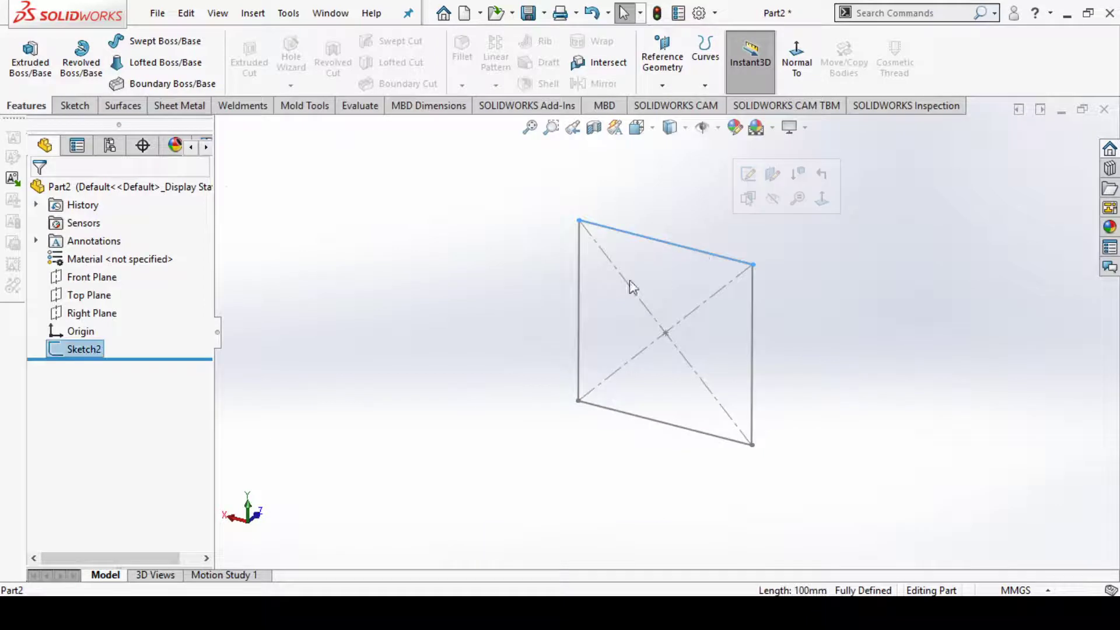
pyautogui.click(30, 58)
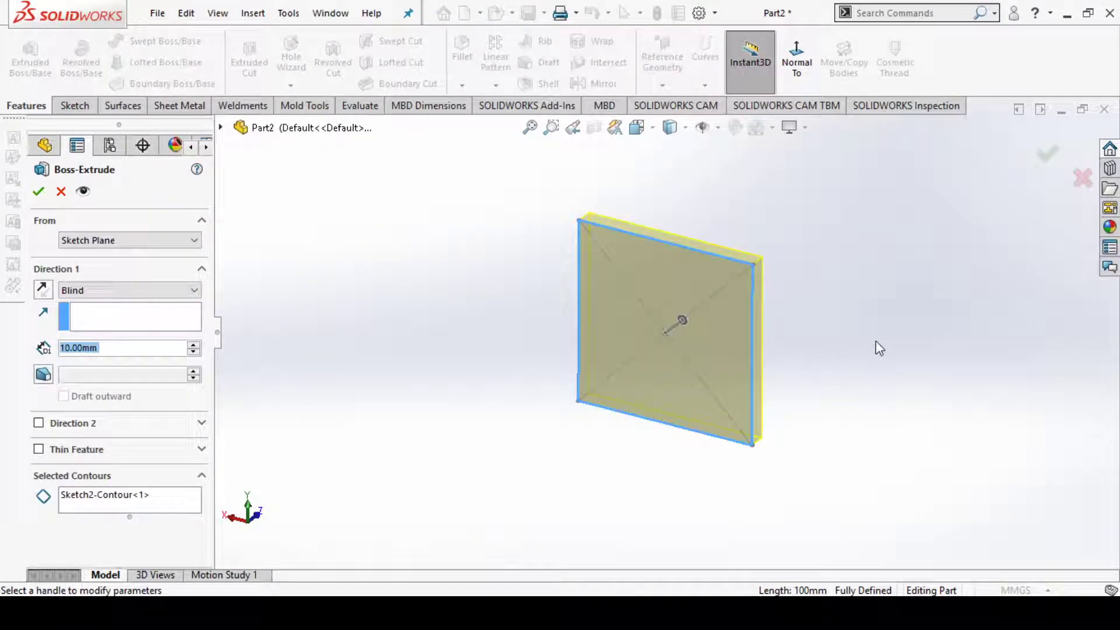
pyautogui.press('Escape')
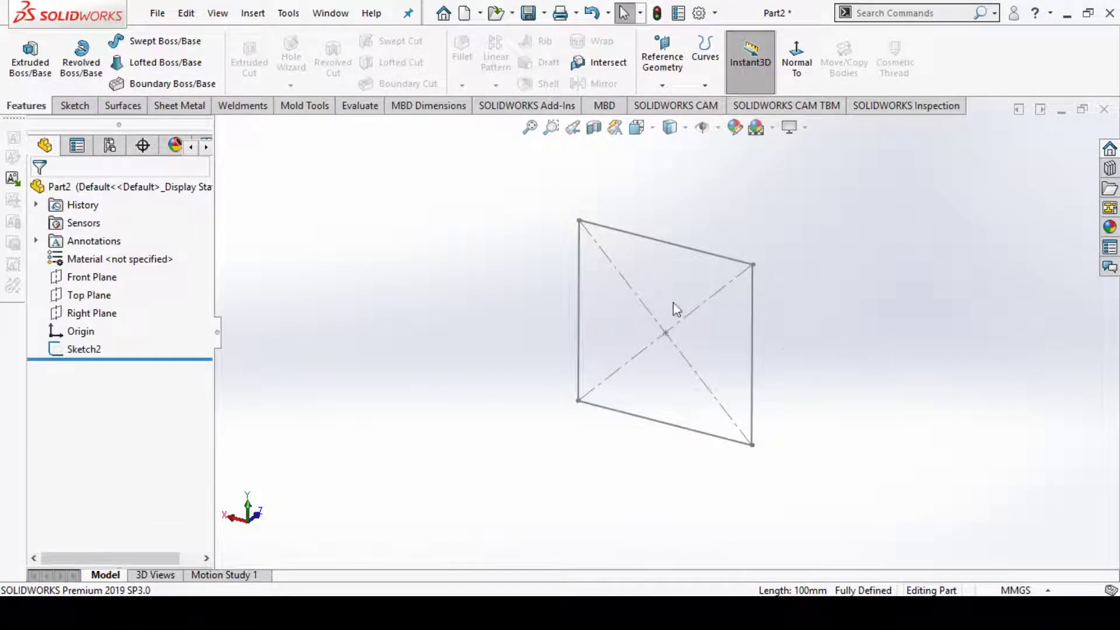
# Start a boss extrusion of the square sketch, starting from the Sketch Plane with a Blind end condition.
pyautogui.click(31, 58)
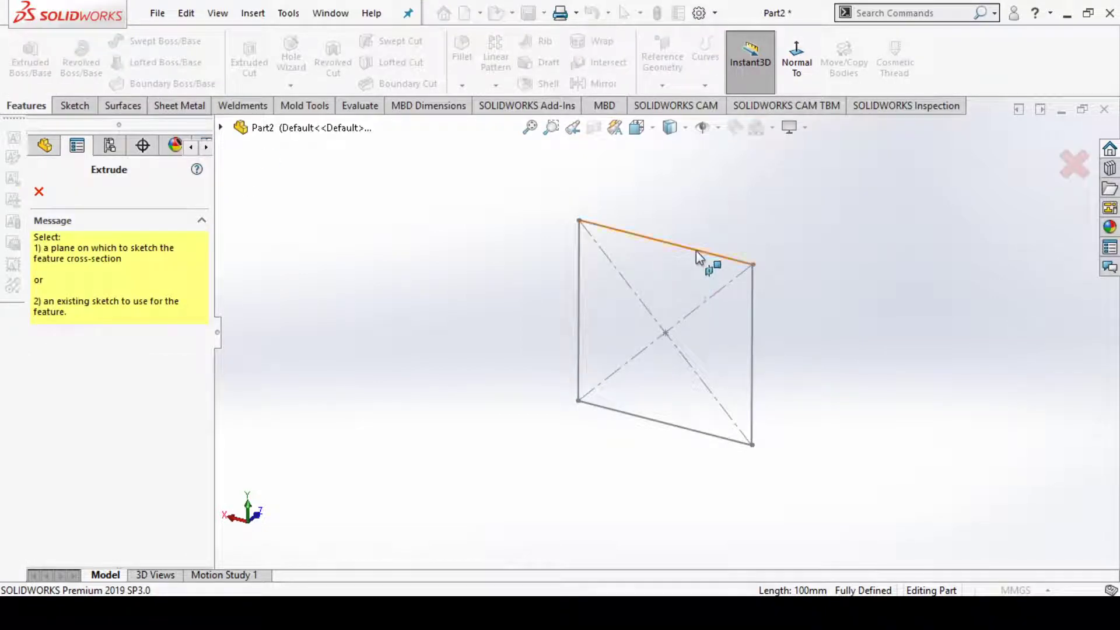
pyautogui.click(699, 257)
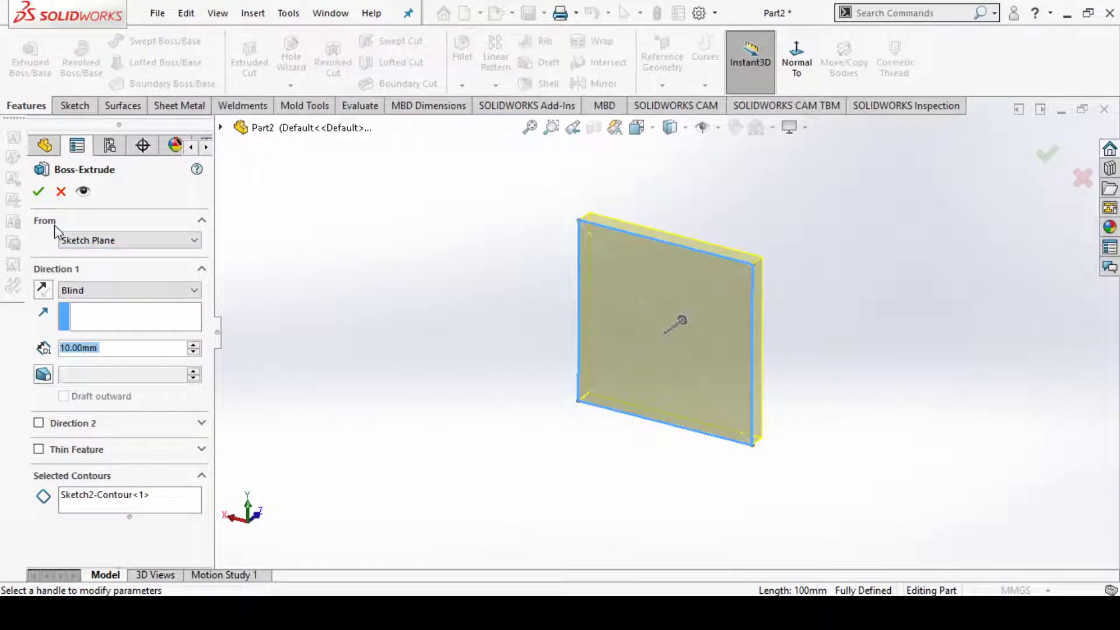
pyautogui.click(147, 245)
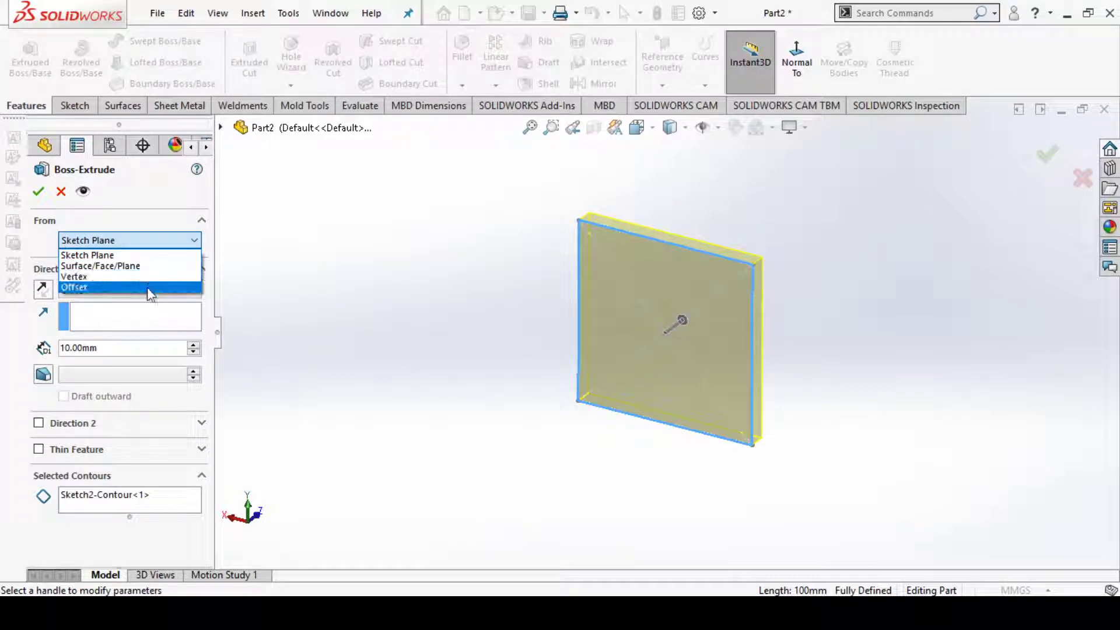
pyautogui.click(87, 255)
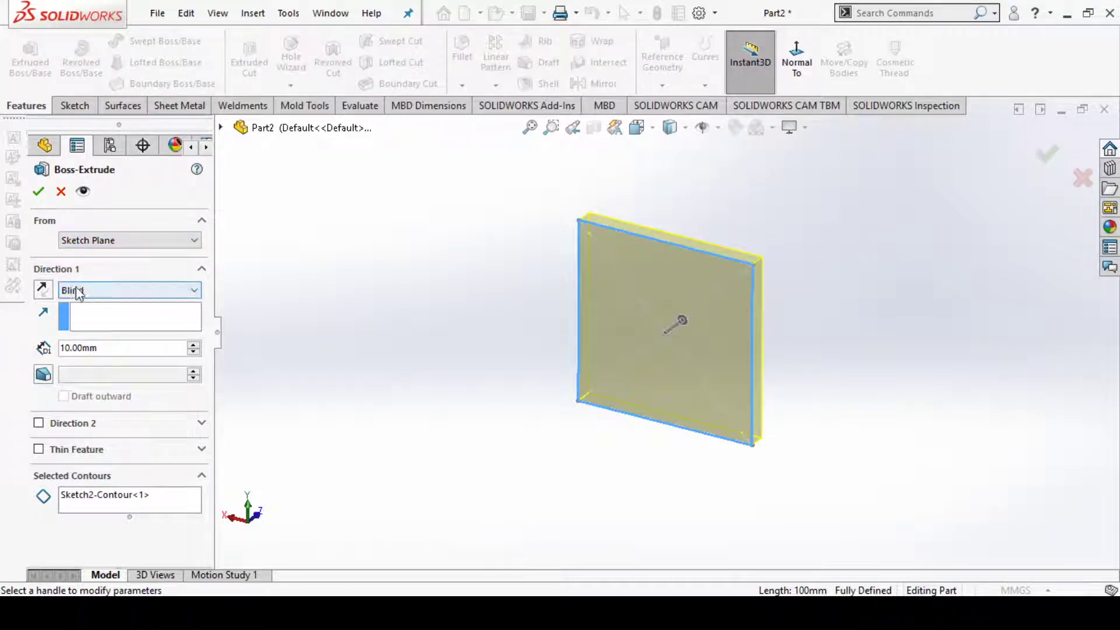
pyautogui.click(80, 291)
pyautogui.click(77, 295)
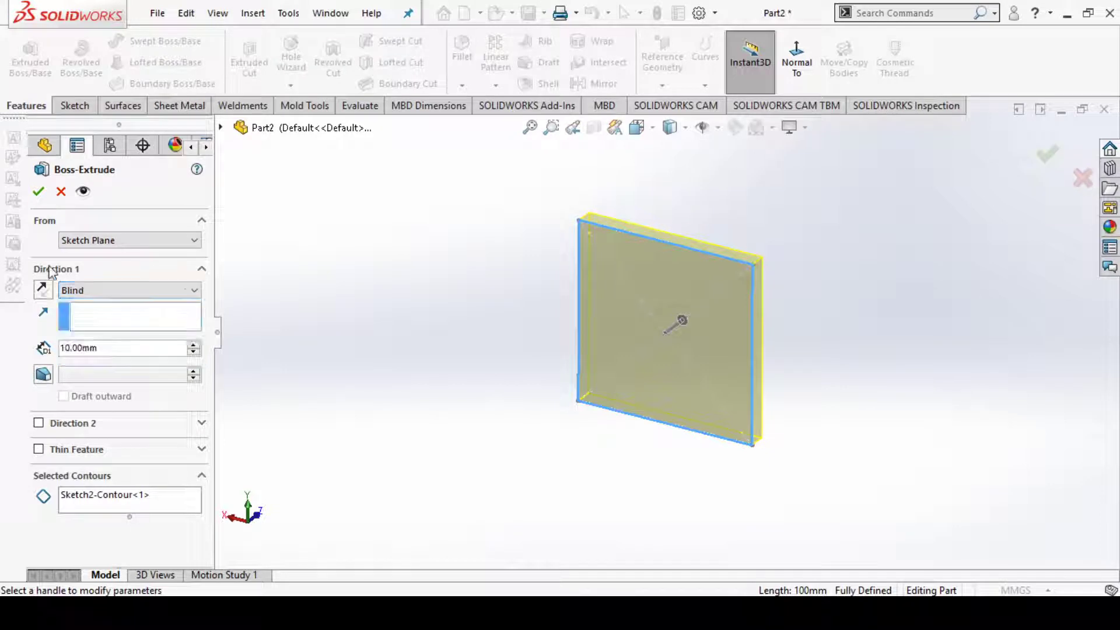
pyautogui.click(76, 296)
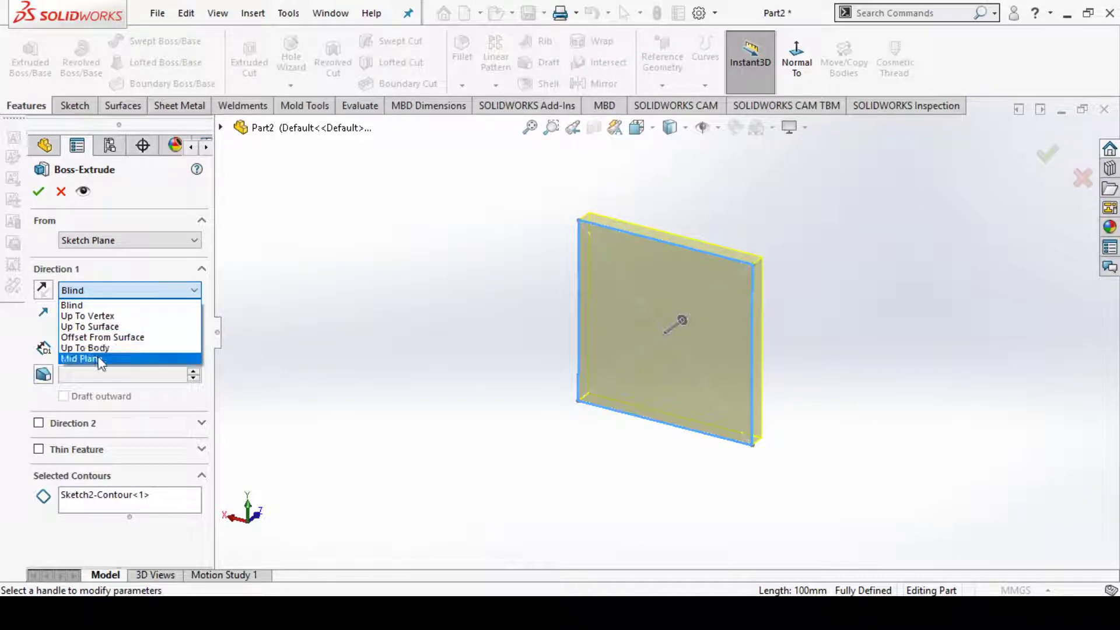
pyautogui.click(47, 276)
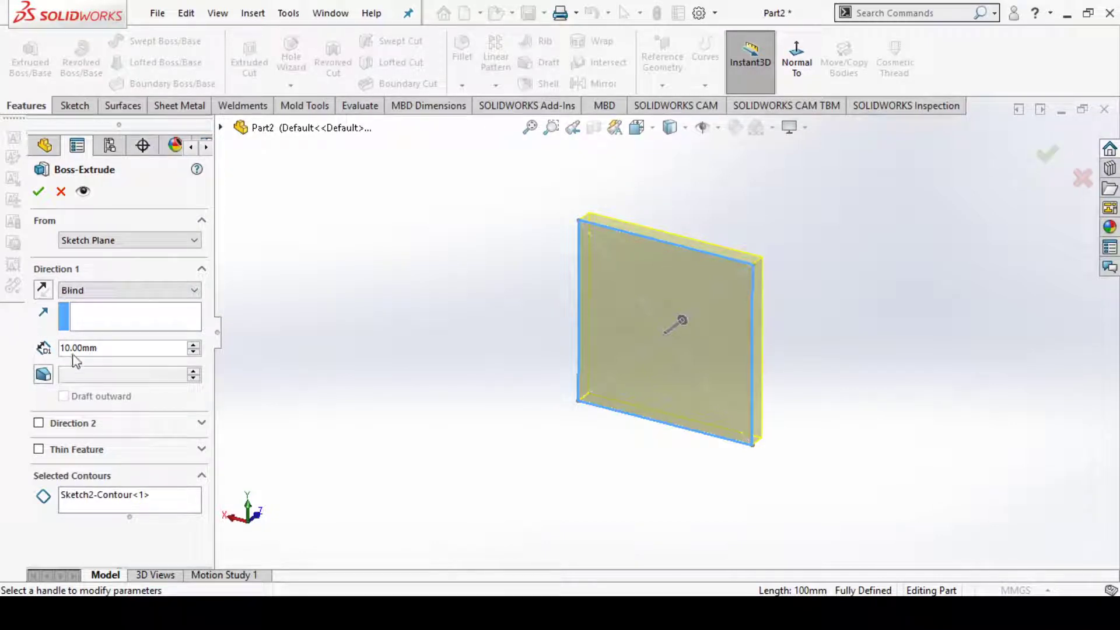
# Try adding a second extrusion direction of 10 mm and a one-direction thin feature of 5 mm.
pyautogui.click(38, 422)
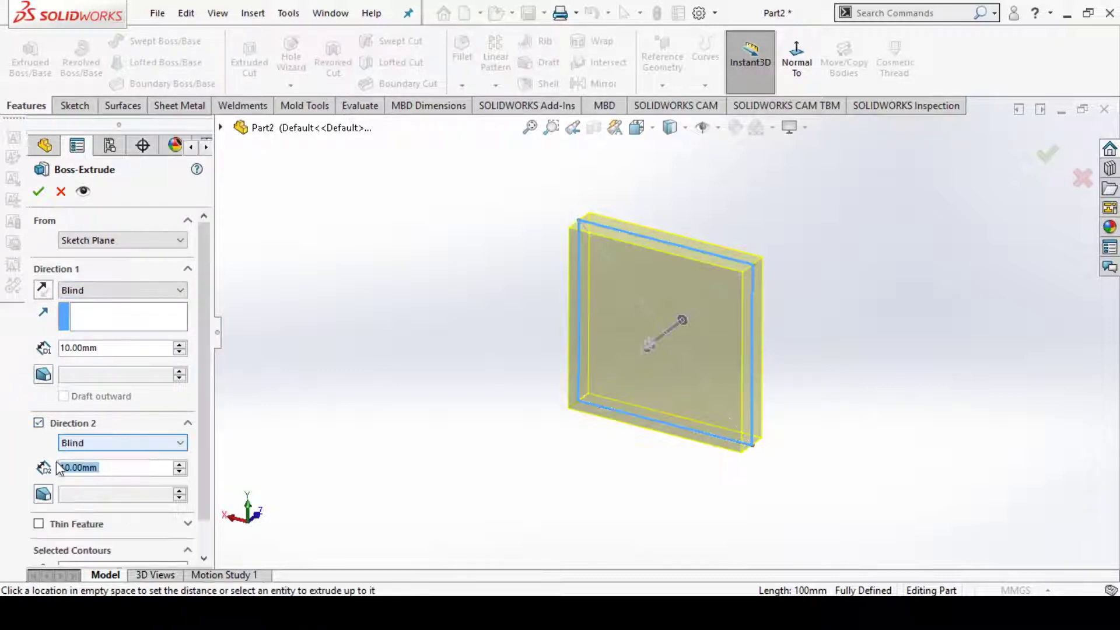
pyautogui.click(39, 486)
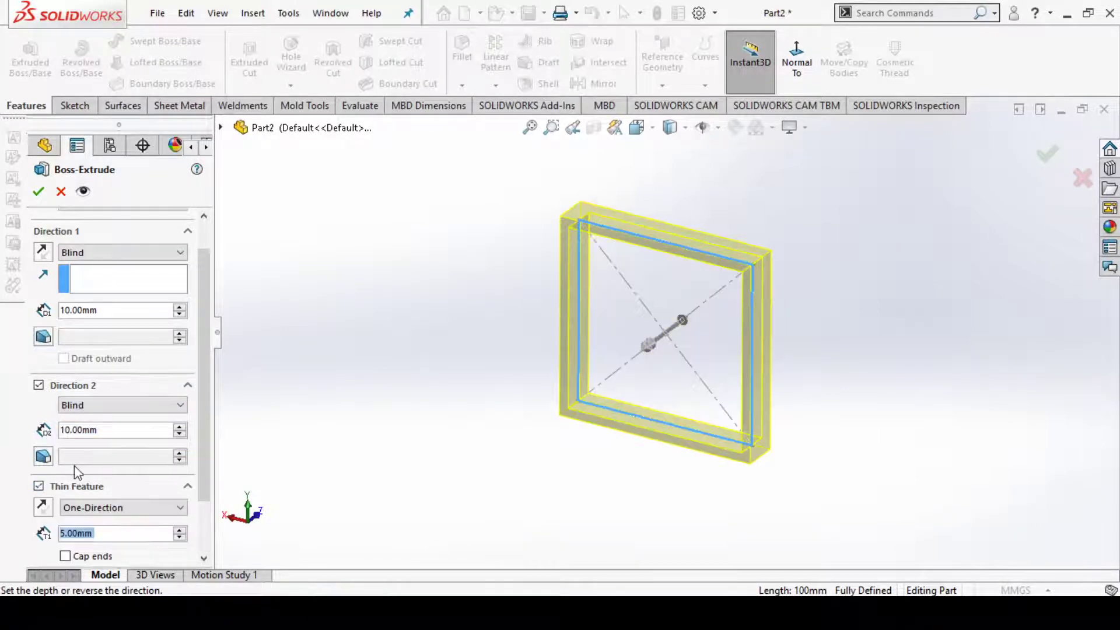
# Replace the extrusion's selected contour with the region enclosed by the square.
pyautogui.click(75, 529)
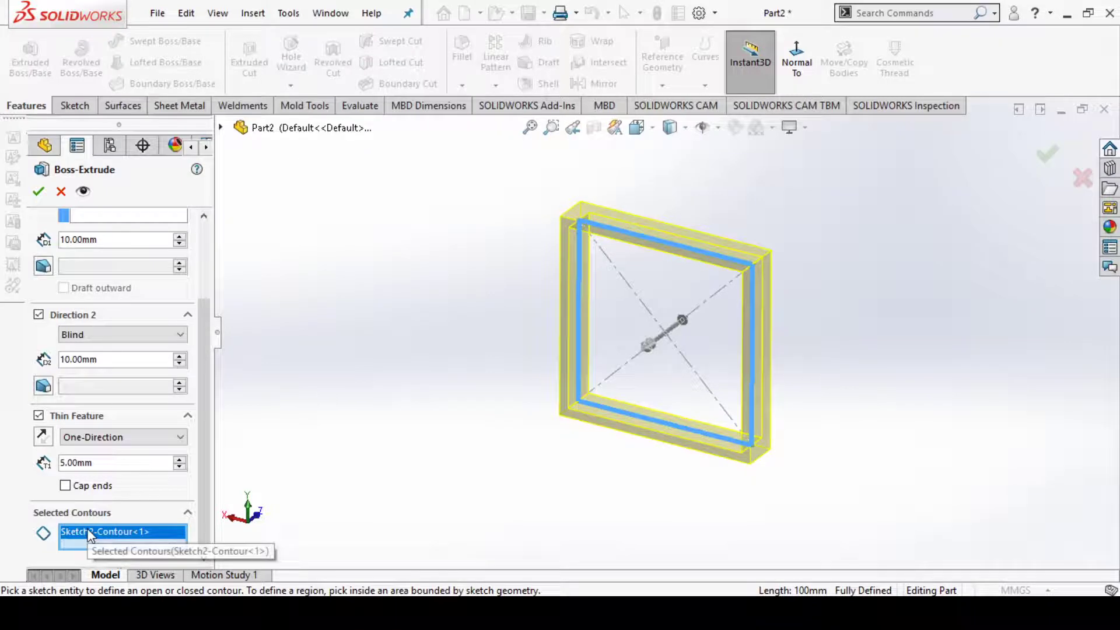
pyautogui.press('Delete')
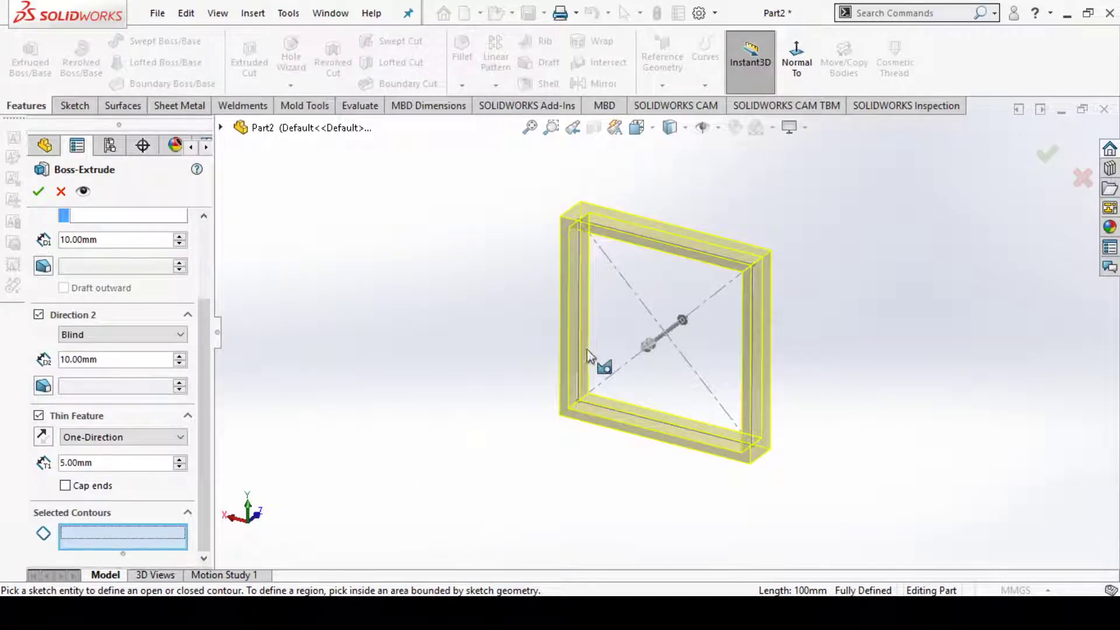
pyautogui.click(707, 408)
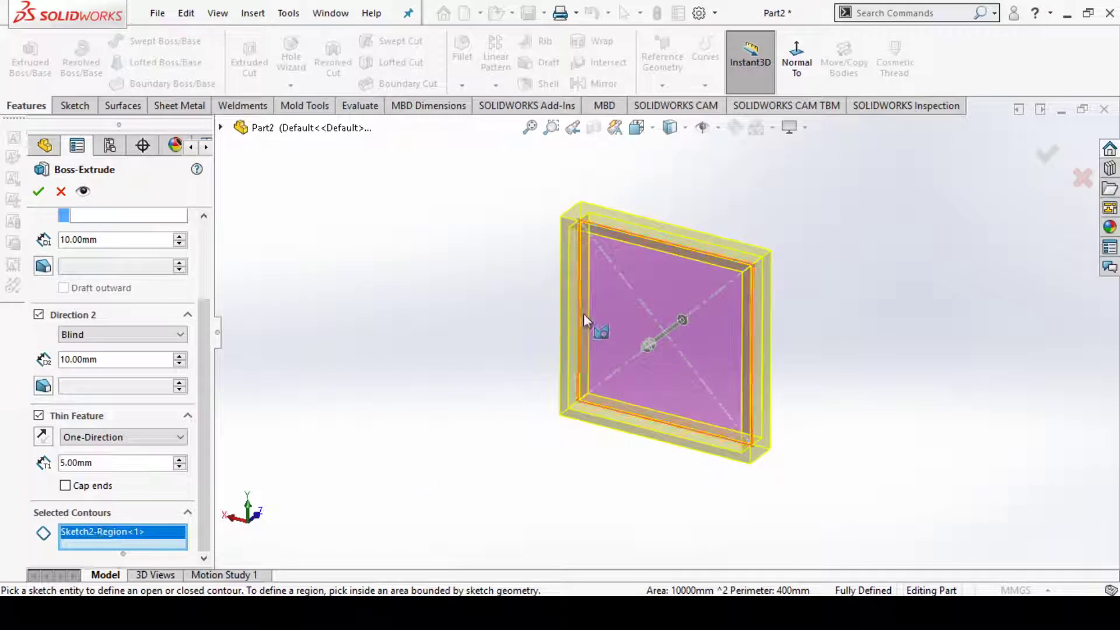
# Turn off the thin feature and the second direction of the extrusion.
pyautogui.click(38, 415)
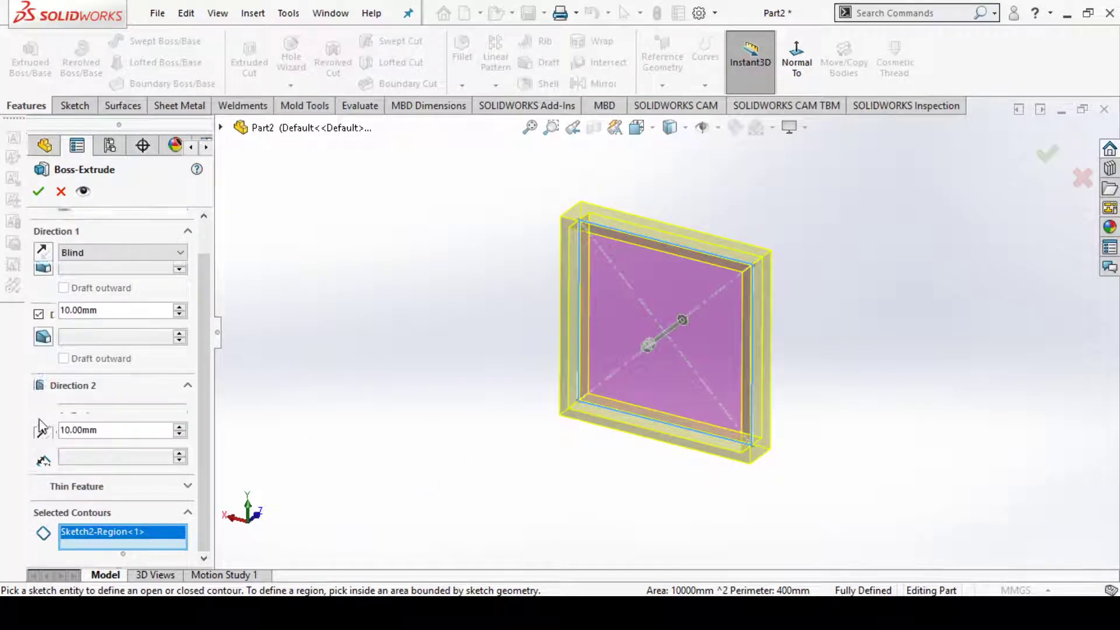
pyautogui.moveTo(656, 429); pyautogui.dragTo(675, 497, button='middle')
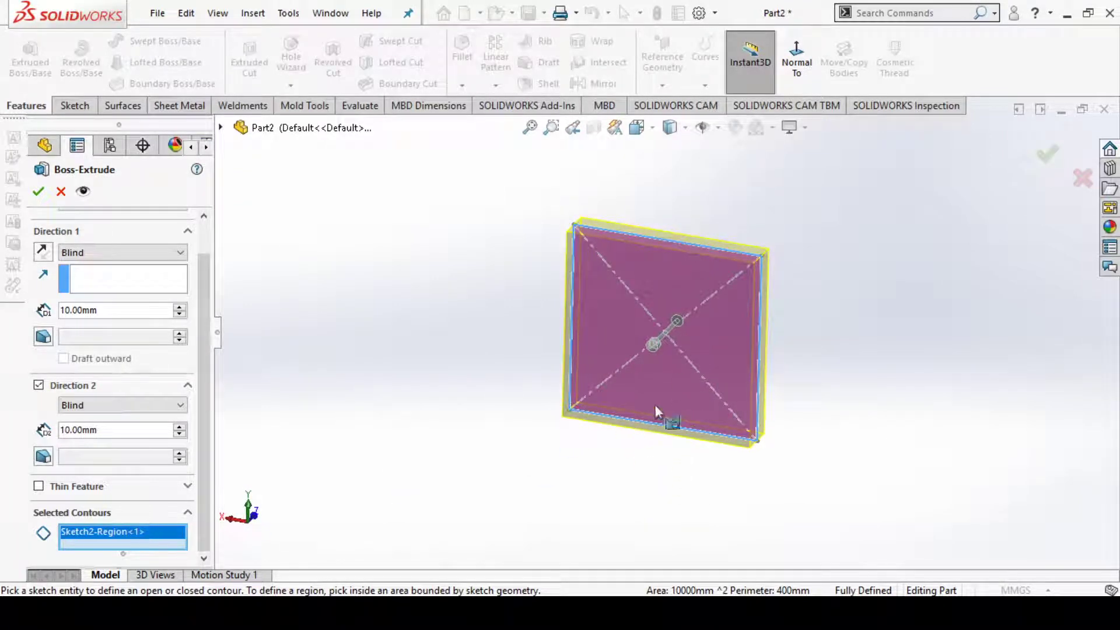
pyautogui.scroll(2, 70, 345)
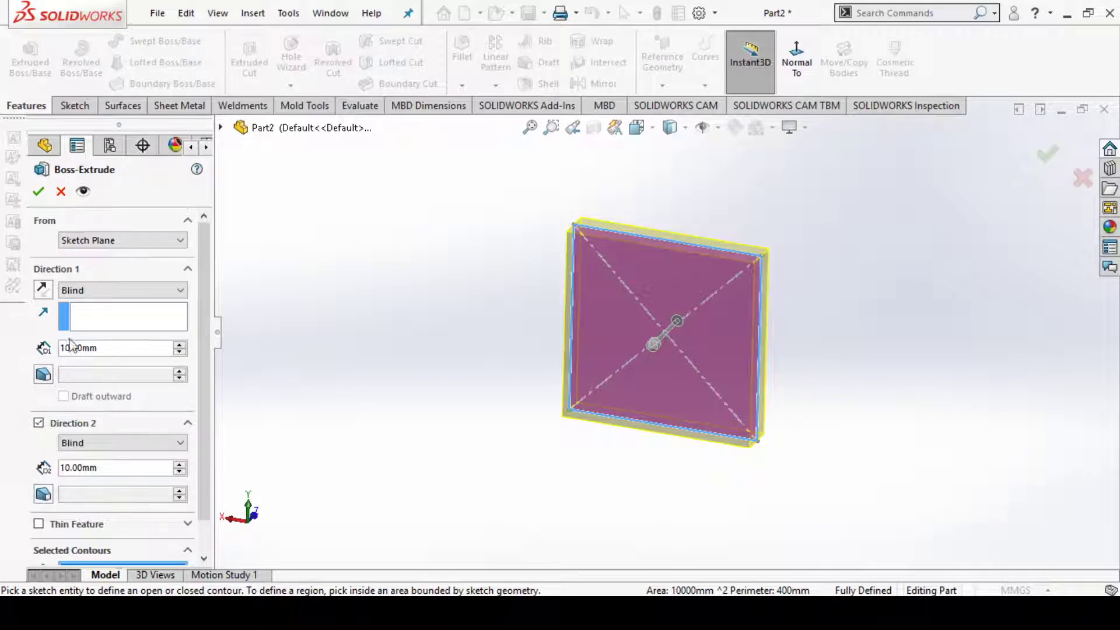
pyautogui.click(39, 423)
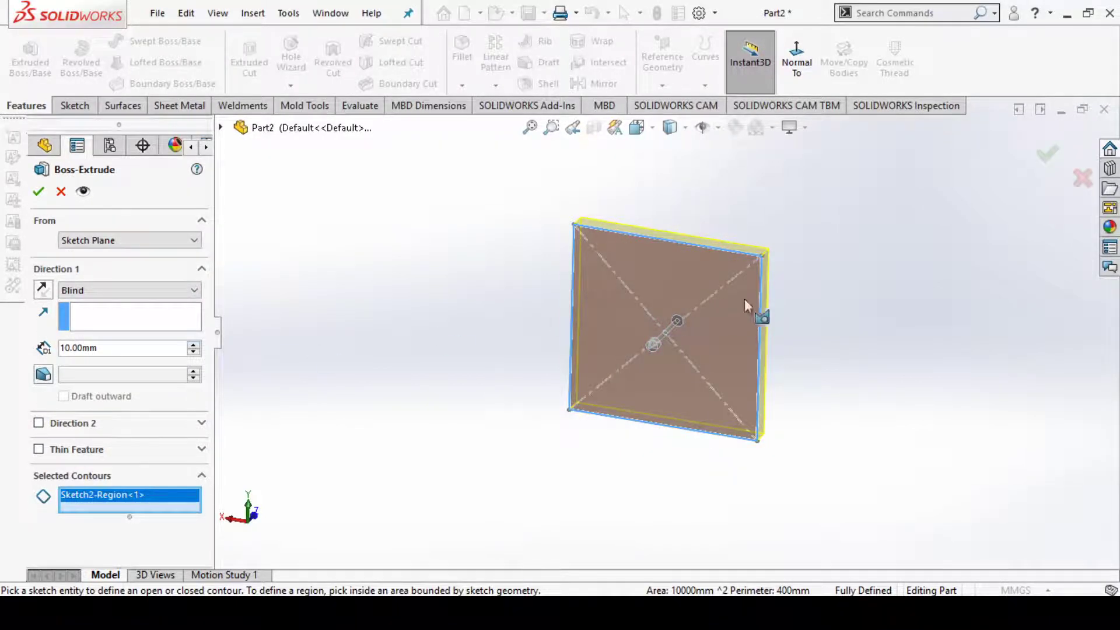
# Set the Direction 1 depth of the extrusion to 50 mm.
pyautogui.moveTo(747, 307); pyautogui.dragTo(741, 352, button='middle')
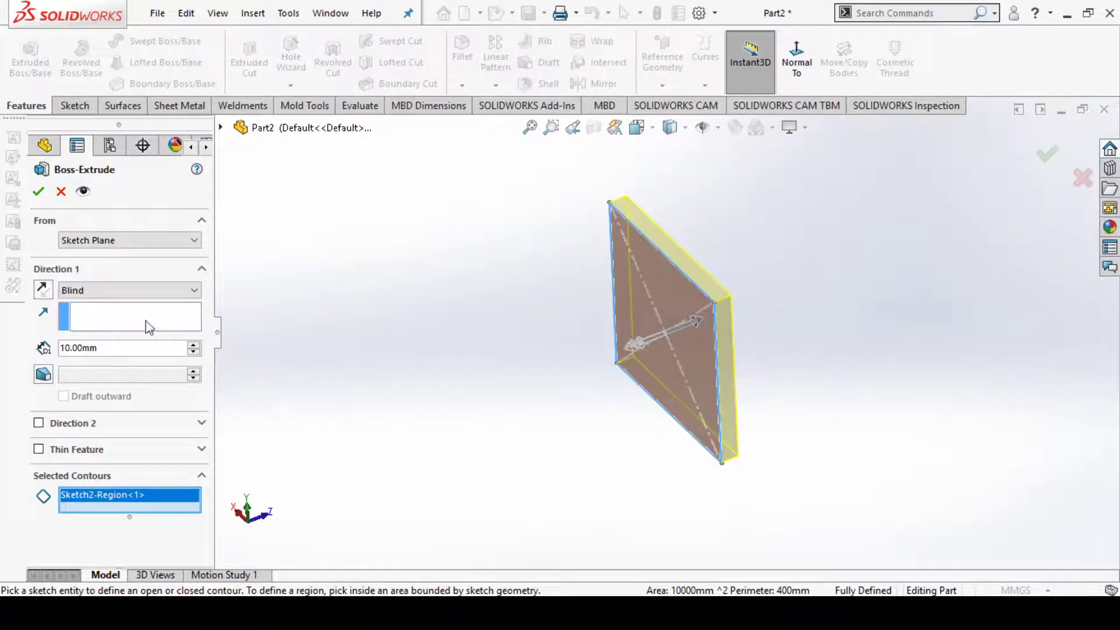
pyautogui.click(192, 345)
pyautogui.click(192, 344)
pyautogui.click(192, 344)
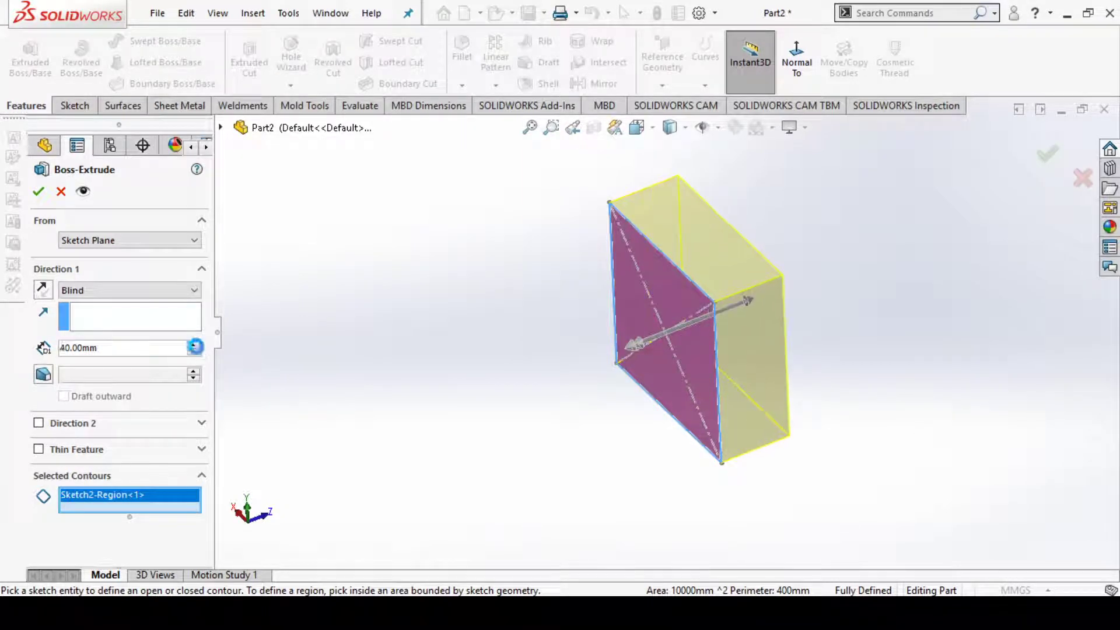
pyautogui.click(192, 345)
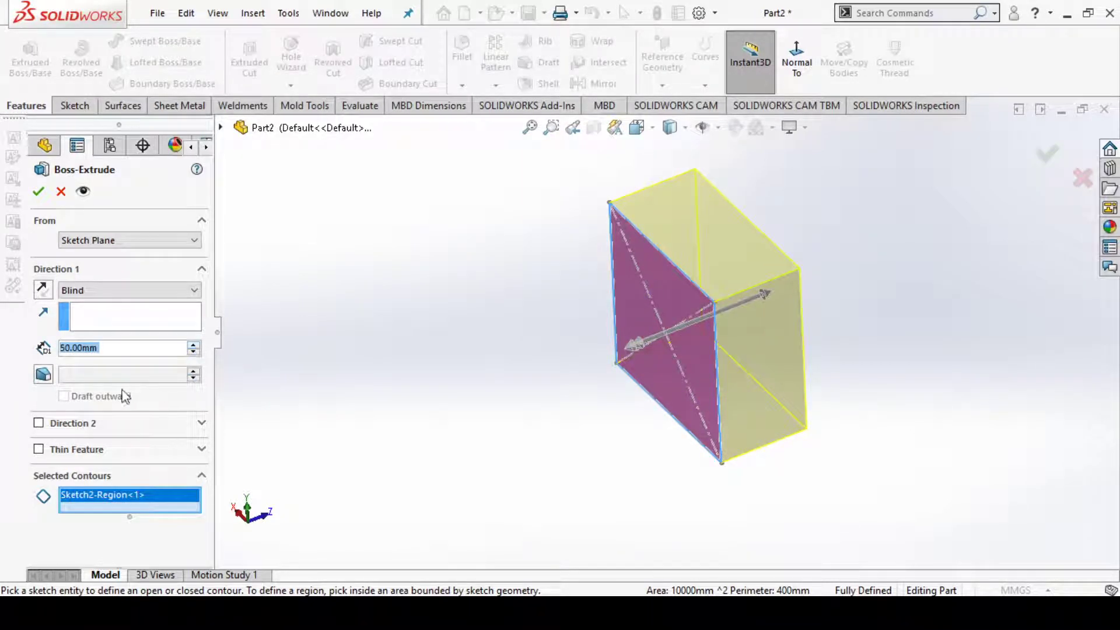
# Add a blind second direction to the extrusion with a depth of 50 mm.
pyautogui.click(39, 422)
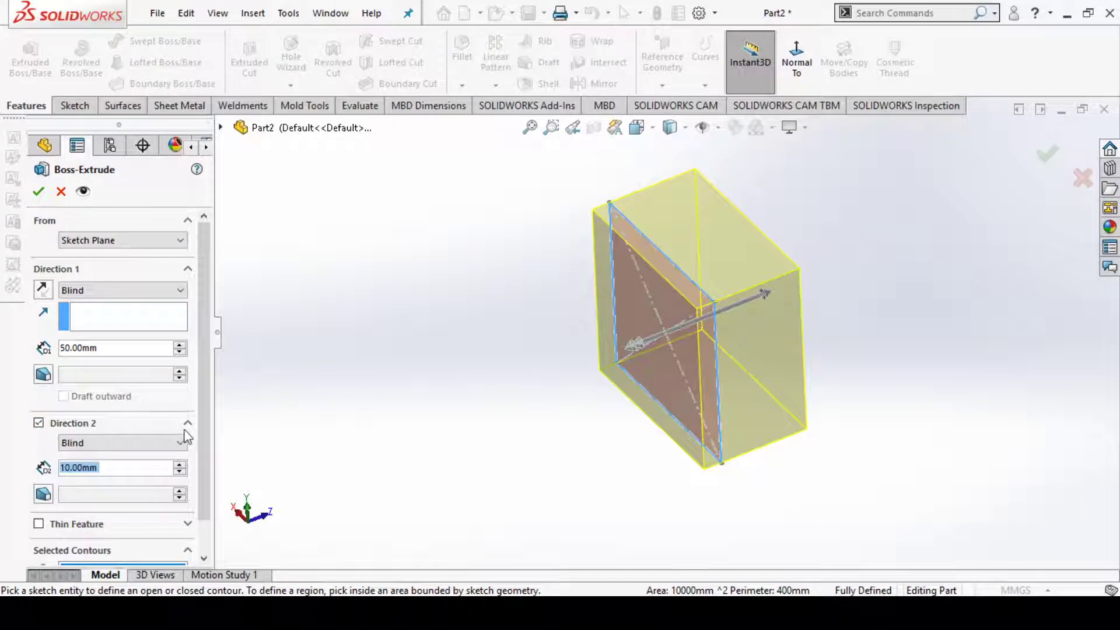
pyautogui.click(180, 464)
pyautogui.click(181, 464)
pyautogui.click(180, 464)
pyautogui.click(181, 464)
pyautogui.click(180, 464)
pyautogui.click(184, 472)
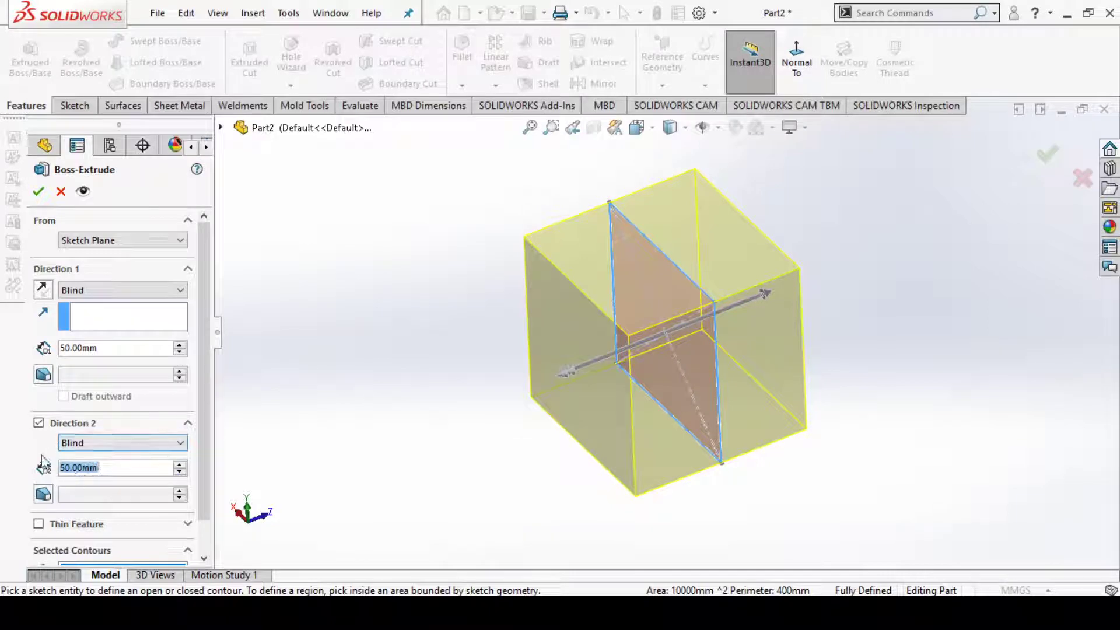
# Try a 9-degree draft on Direction 1 of the extrusion.
pyautogui.click(43, 373)
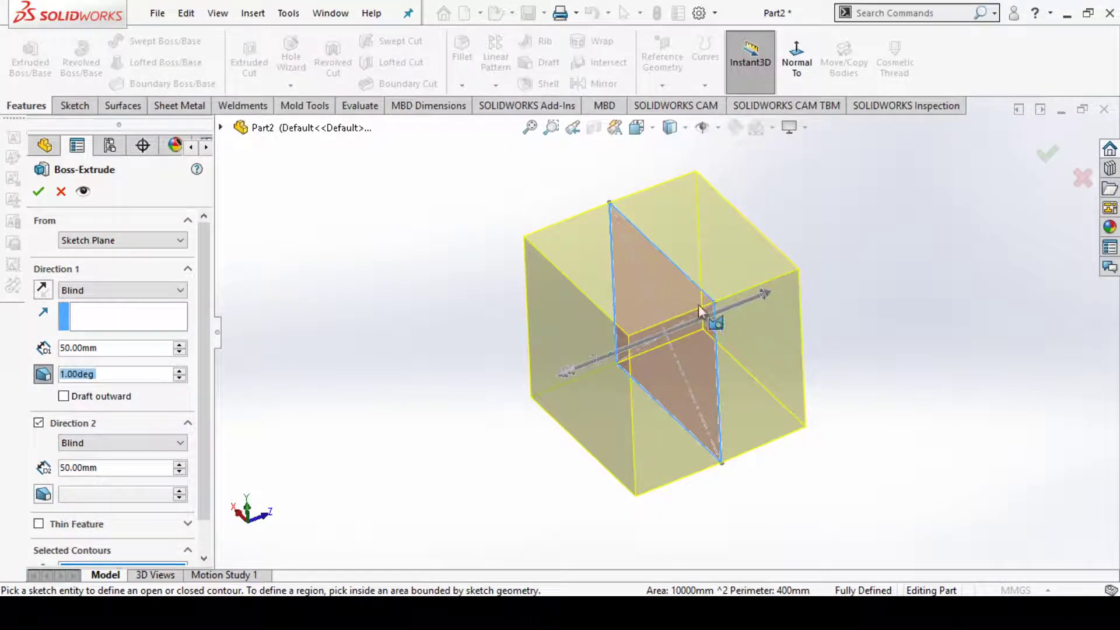
pyautogui.moveTo(918, 323); pyautogui.dragTo(863, 406, button='middle')
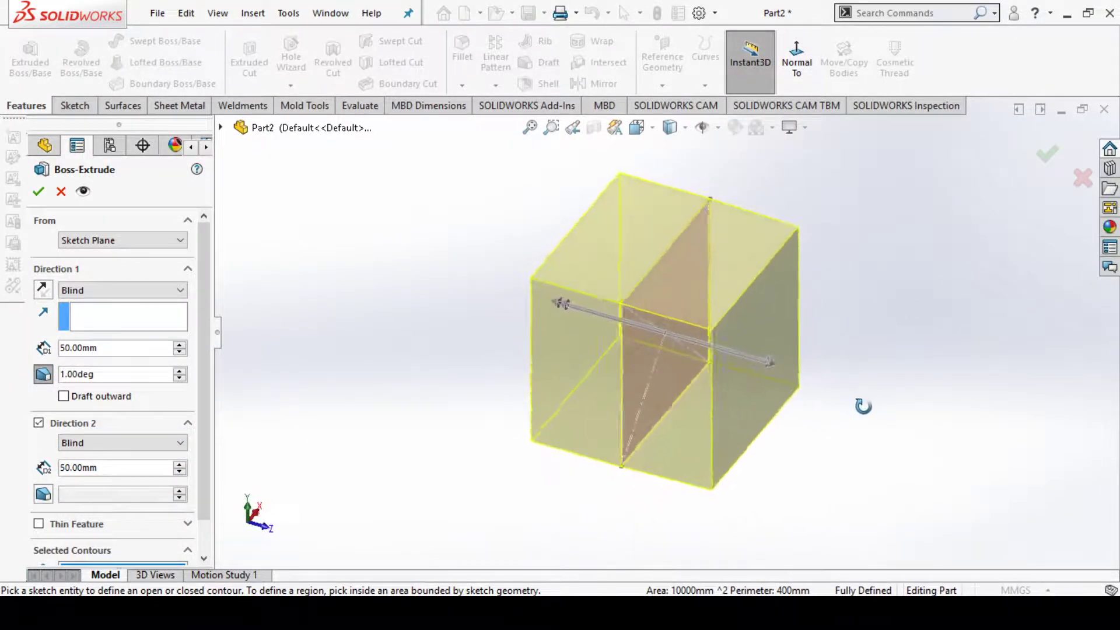
pyautogui.click(181, 371)
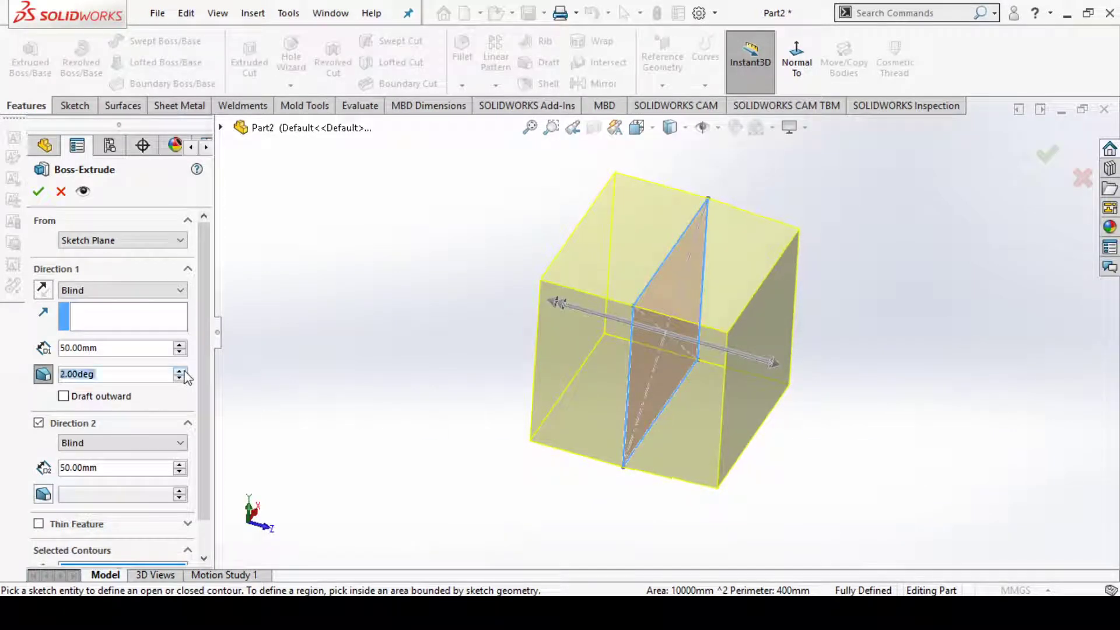
pyautogui.click(180, 371)
pyautogui.click(180, 371)
pyautogui.click(180, 370)
pyautogui.click(181, 371)
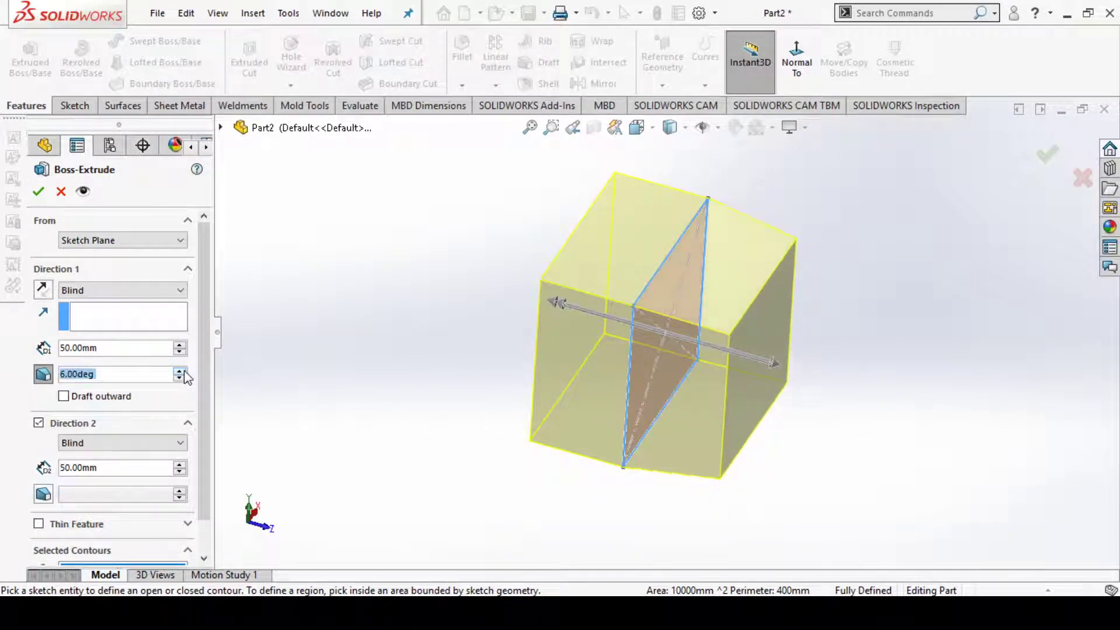
pyautogui.click(180, 371)
pyautogui.click(181, 371)
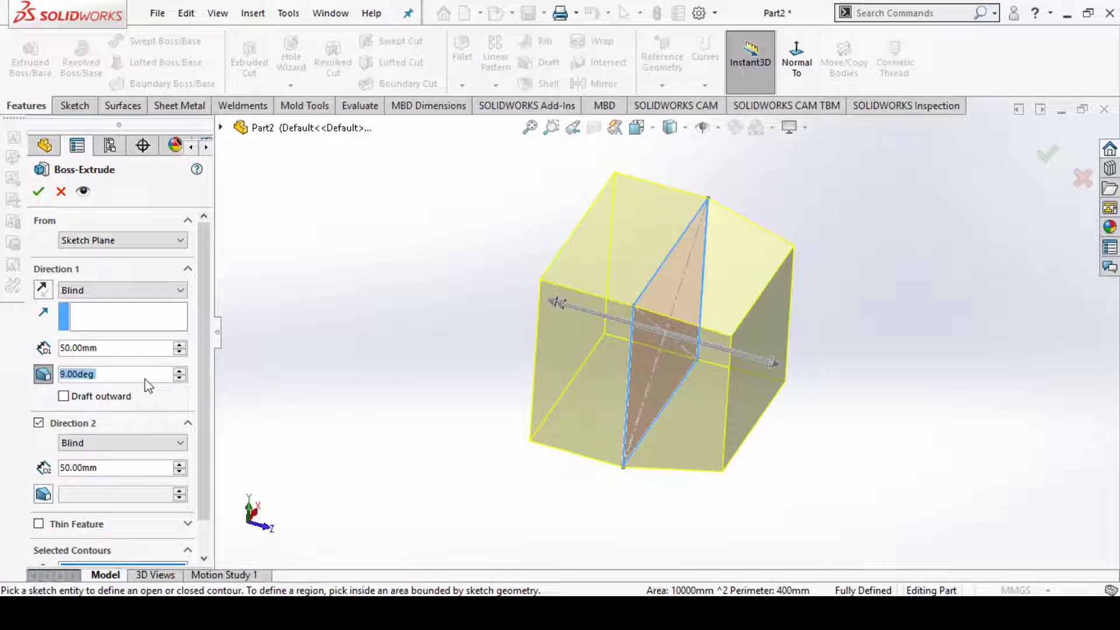
# Try drafting Direction 1 outward, inspect the preview, and turn the outward option off again.
pyautogui.click(63, 396)
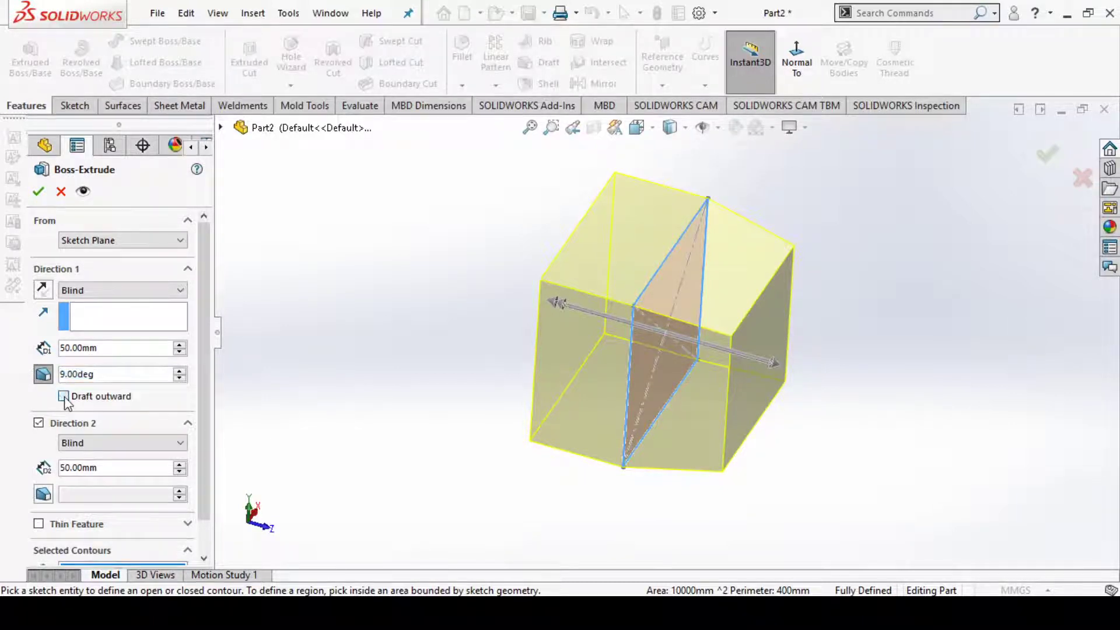
pyautogui.moveTo(832, 376)
pyautogui.mouseDown(button='middle')
pyautogui.moveTo(764, 318)
pyautogui.moveTo(787, 368)
pyautogui.moveTo(826, 355)
pyautogui.moveTo(813, 383)
pyautogui.mouseUp(button='middle')
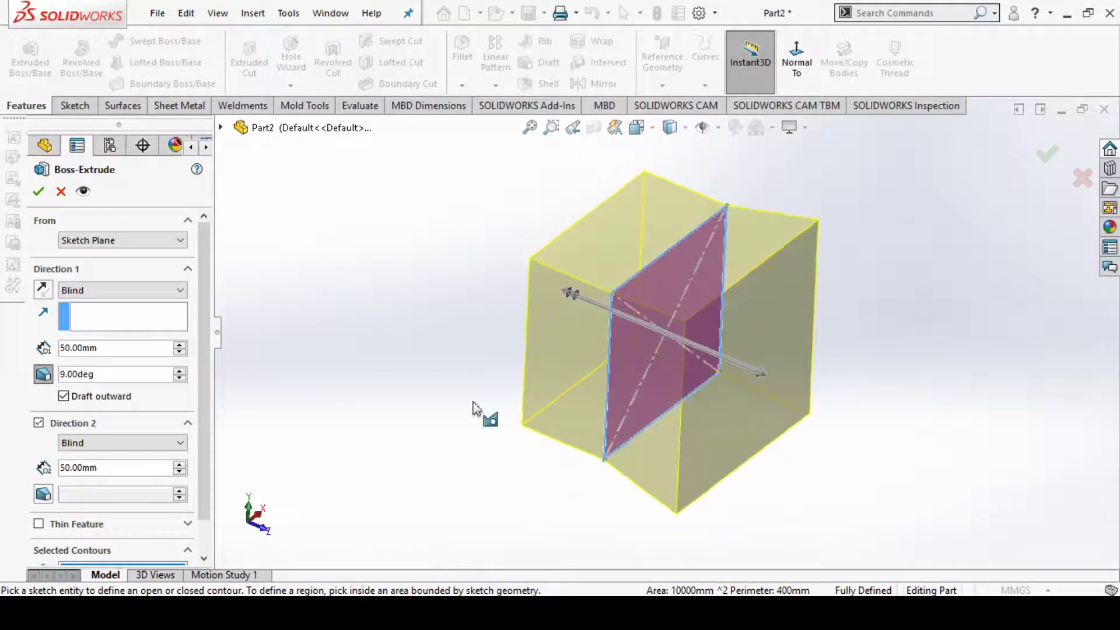
pyautogui.click(96, 401)
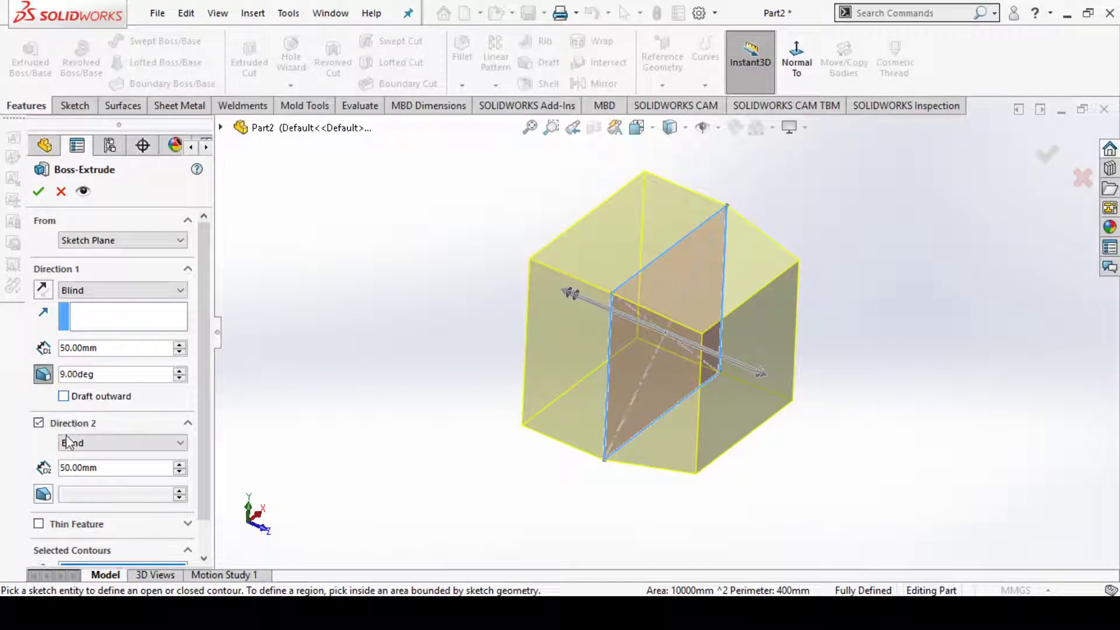
# Try a 10-degree draft on Direction 2 of the extrusion.
pyautogui.click(47, 493)
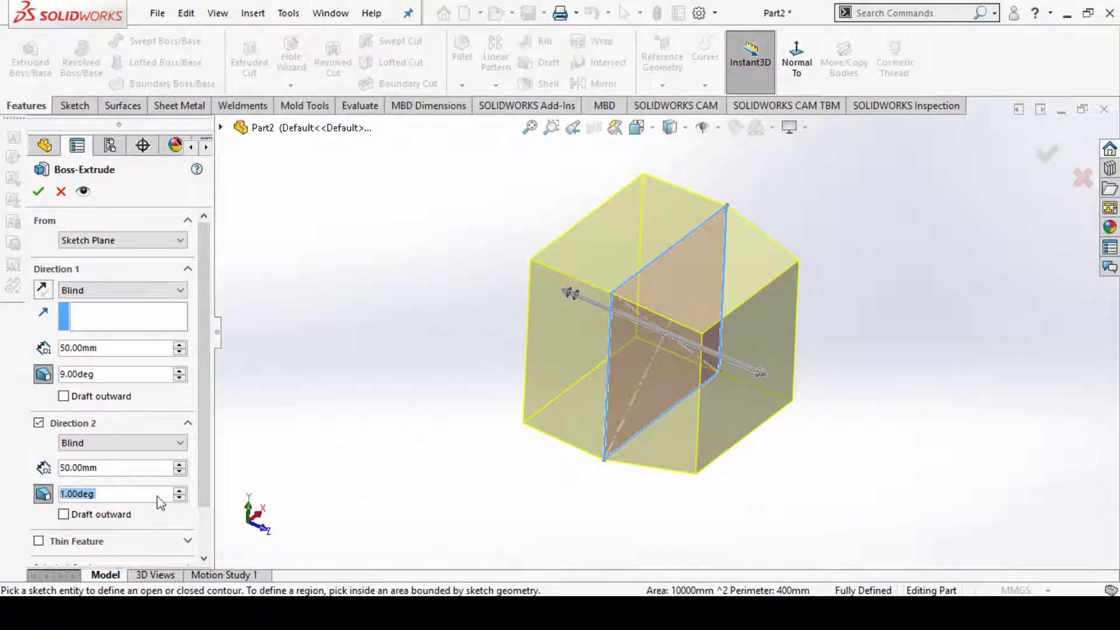
pyautogui.click(179, 491)
pyautogui.click(179, 491)
pyautogui.click(179, 491)
pyautogui.click(179, 491)
pyautogui.click(179, 491)
pyautogui.click(179, 492)
pyautogui.click(179, 491)
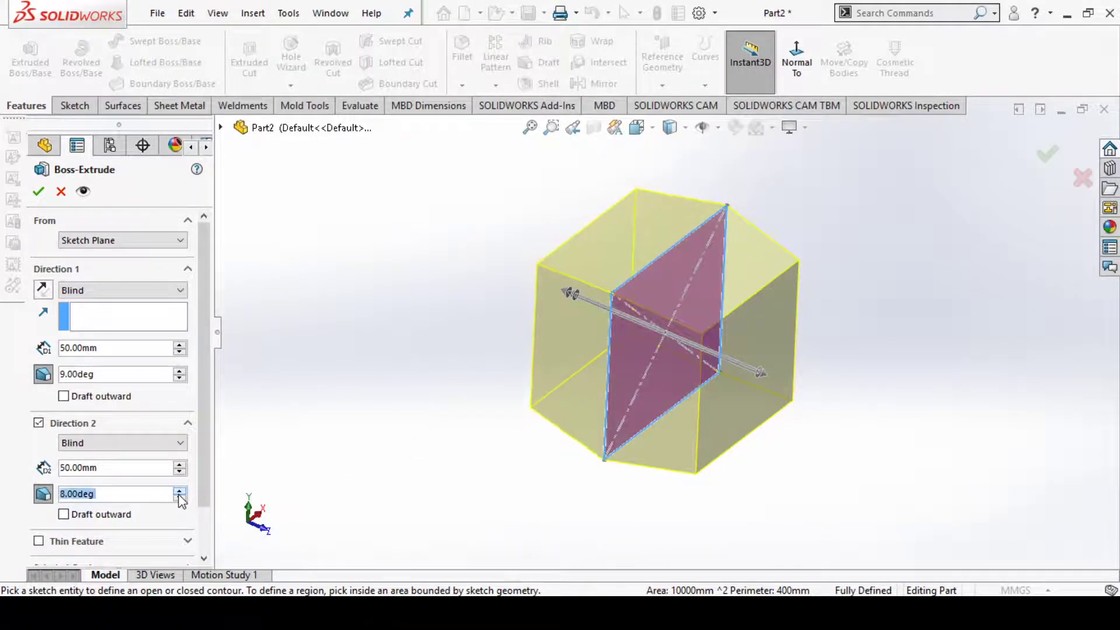
pyautogui.click(179, 492)
pyautogui.click(179, 492)
# Try drafting Direction 2 outward, inspect the preview, and look over the Direction 2 end conditions.
pyautogui.moveTo(467, 385); pyautogui.dragTo(766, 485, button='middle')
pyautogui.click(110, 519)
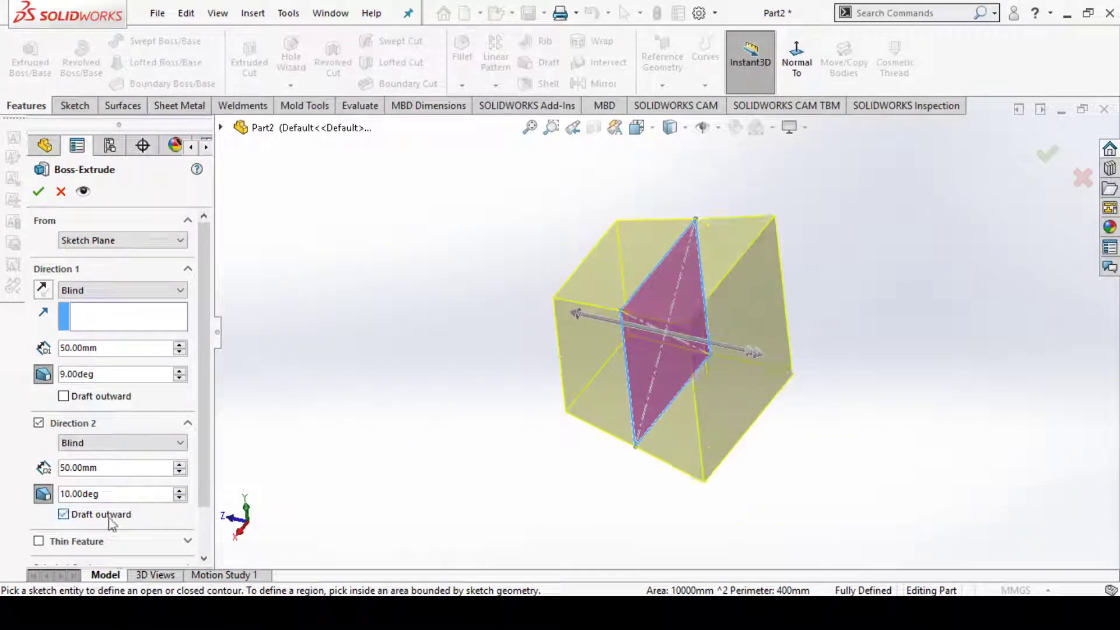
pyautogui.moveTo(859, 304); pyautogui.dragTo(790, 395, button='middle')
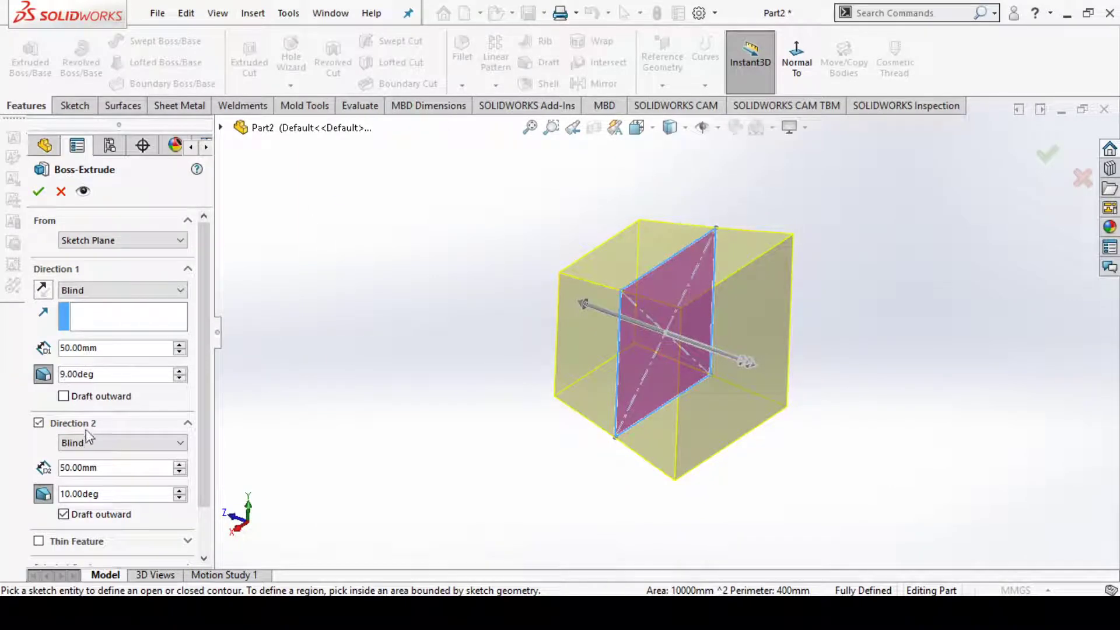
pyautogui.click(93, 446)
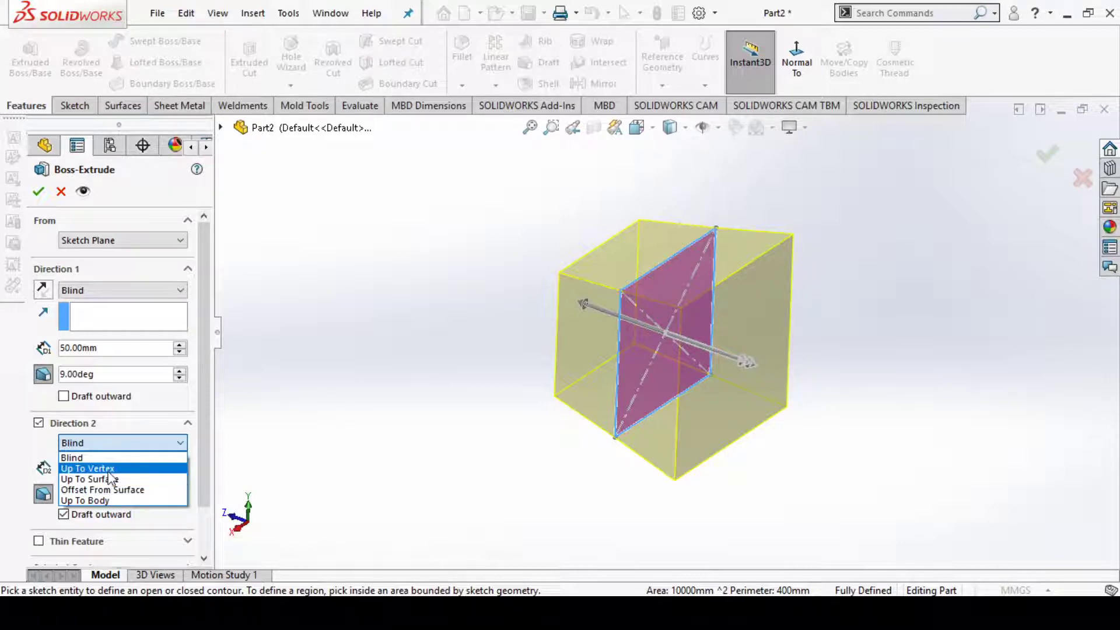
pyautogui.click(38, 449)
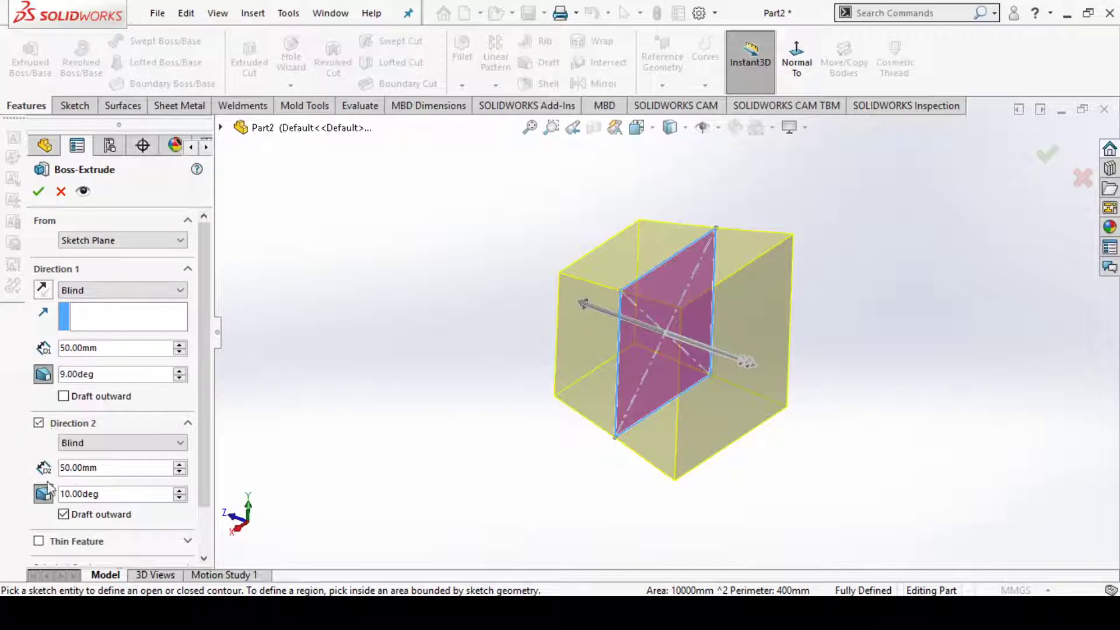
# Enable a one-direction thin feature of 5 mm and turn off the draft on both extrusion directions.
pyautogui.scroll(-1, 69, 494)
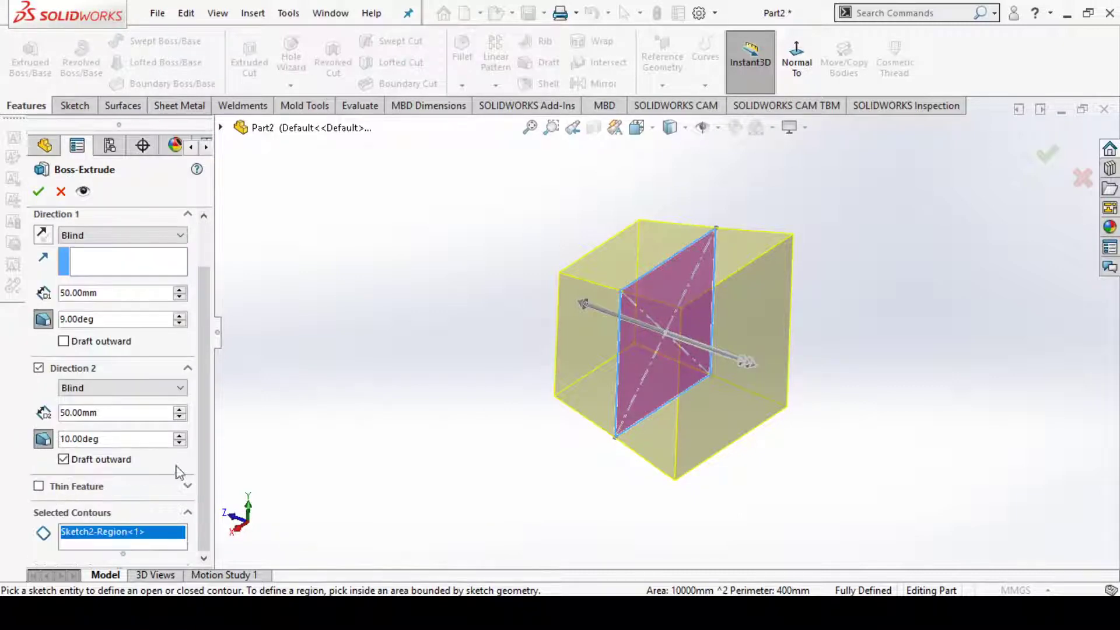
pyautogui.click(39, 486)
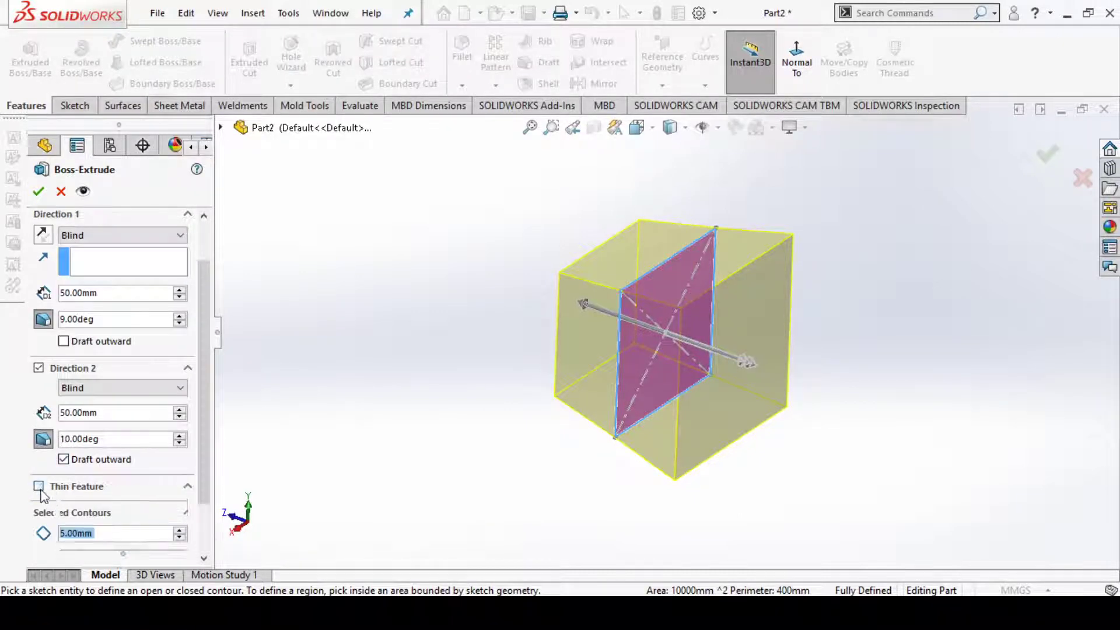
pyautogui.click(46, 324)
pyautogui.click(47, 441)
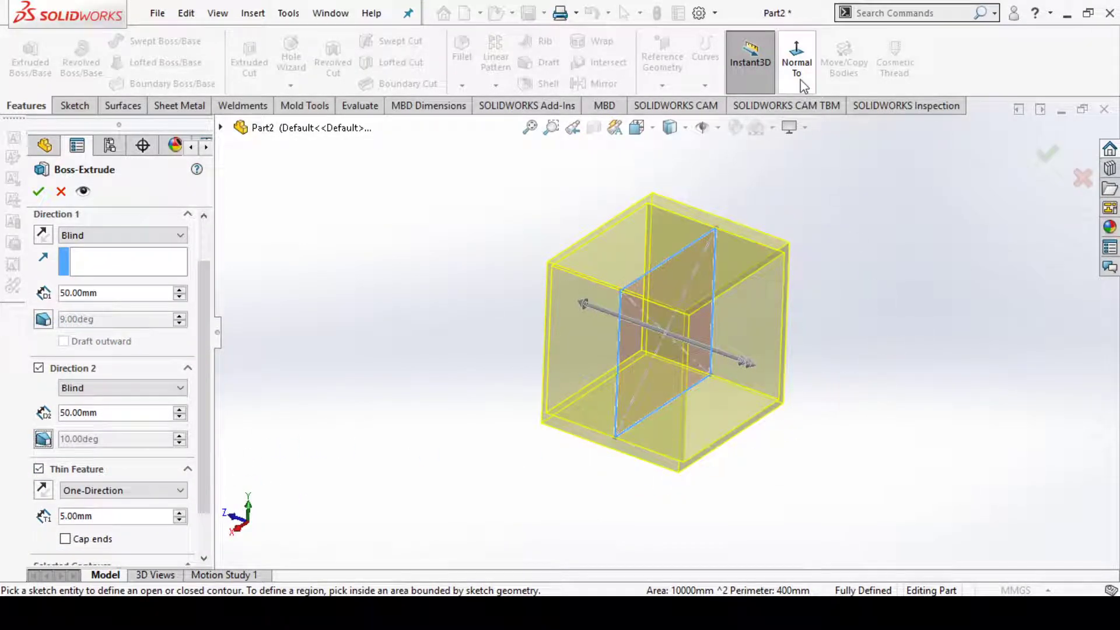
# Examine the thin wall around the square from the front and from an angled view.
pyautogui.click(797, 61)
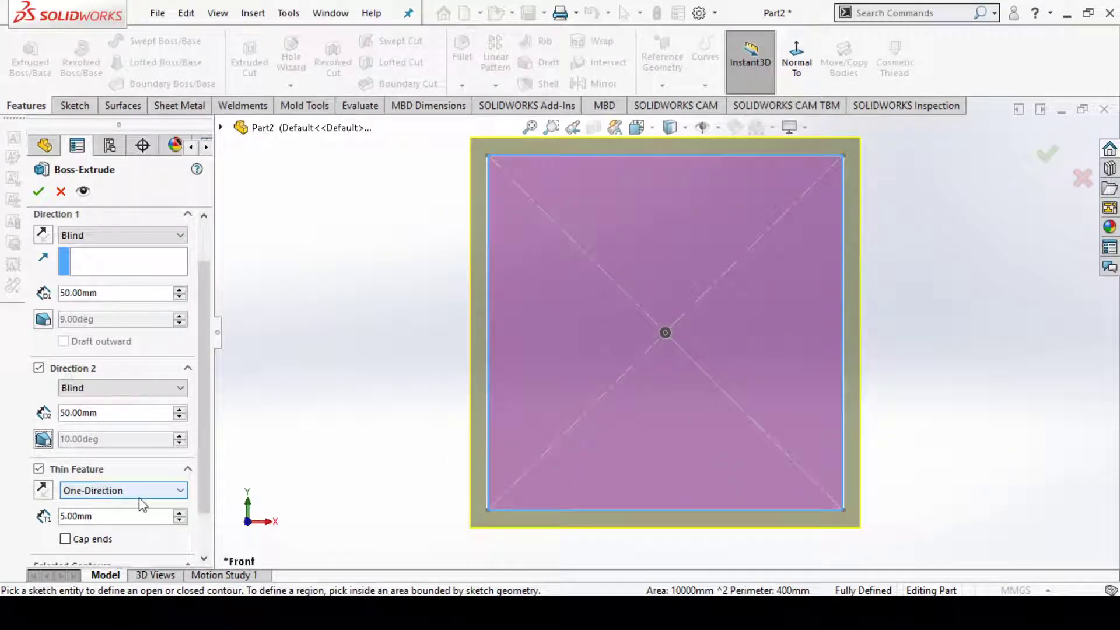
pyautogui.scroll(2, 591, 456)
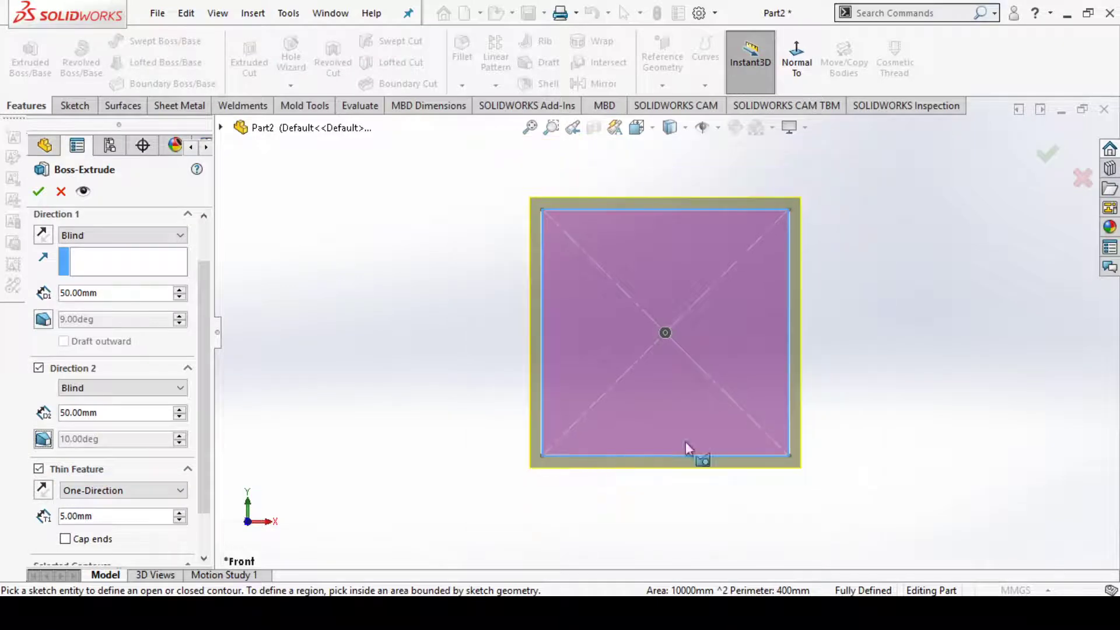
pyautogui.moveTo(941, 386)
pyautogui.mouseDown(button='middle')
pyautogui.moveTo(908, 385)
pyautogui.moveTo(873, 457)
pyautogui.moveTo(898, 435)
pyautogui.moveTo(887, 465)
pyautogui.mouseUp(button='middle')
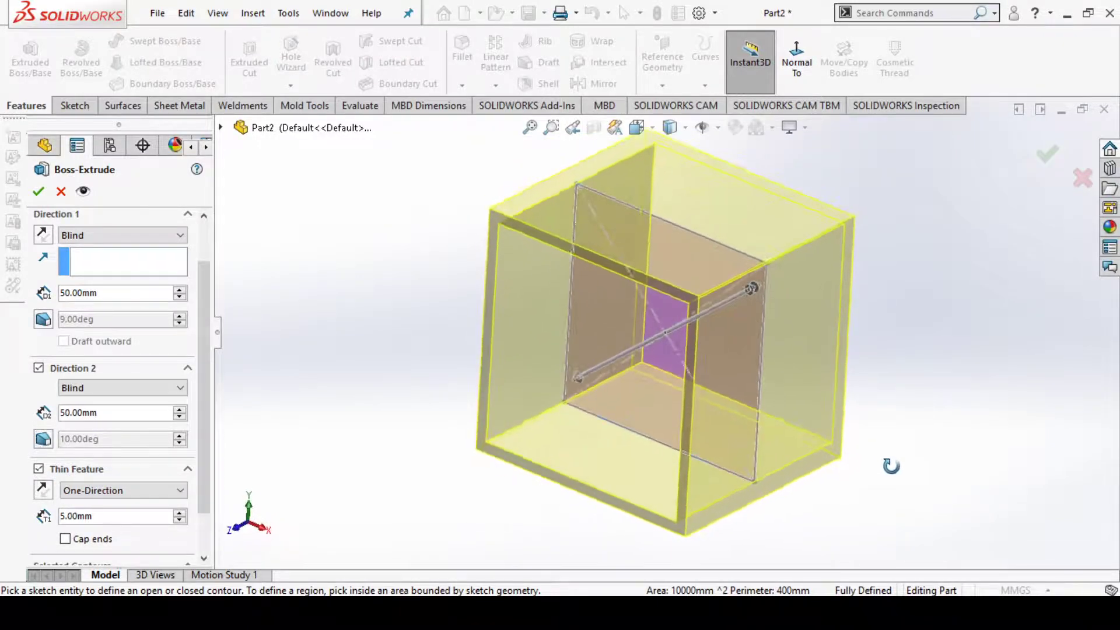
pyautogui.click(796, 58)
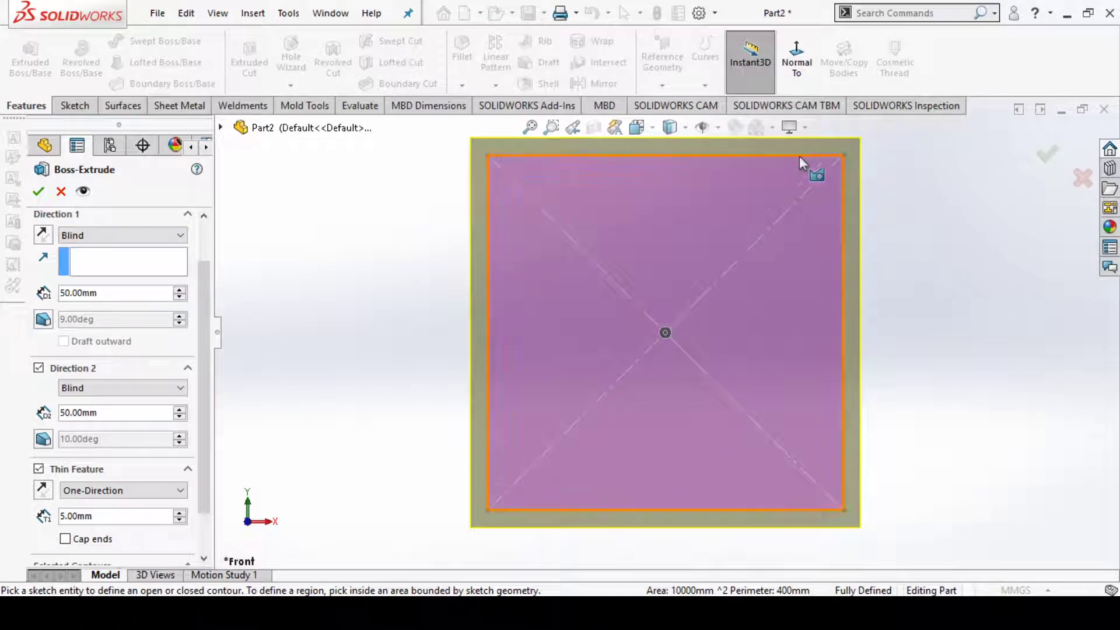
pyautogui.click(839, 163)
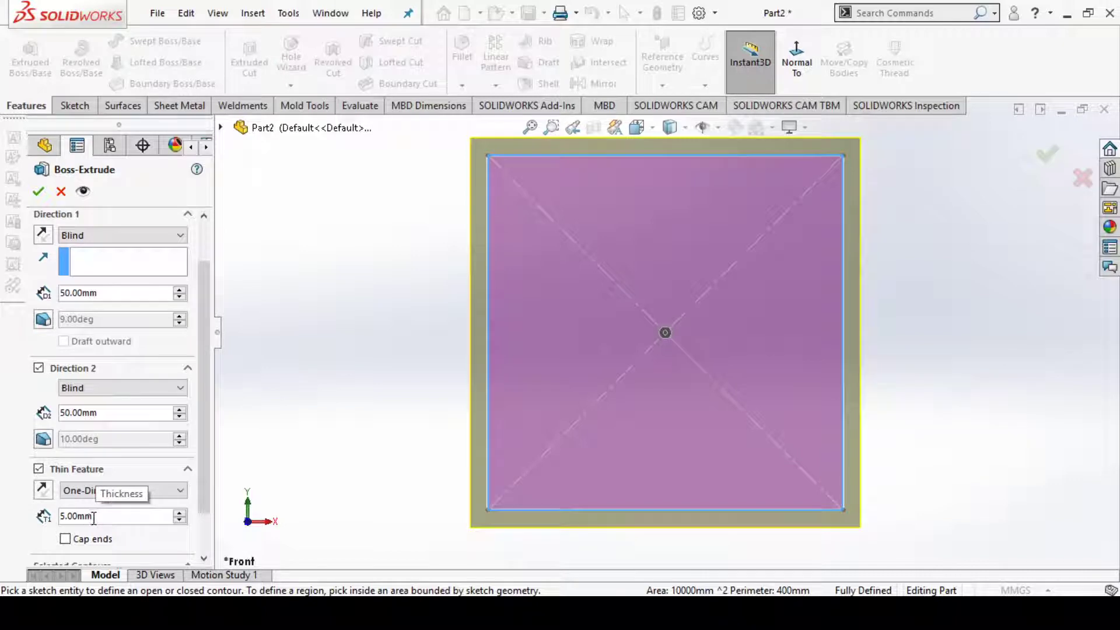
# Try thin feature thicknesses of 15 mm and 25 mm, and return the thickness to 5 mm.
pyautogui.moveTo(93, 517); pyautogui.dragTo(64, 528)
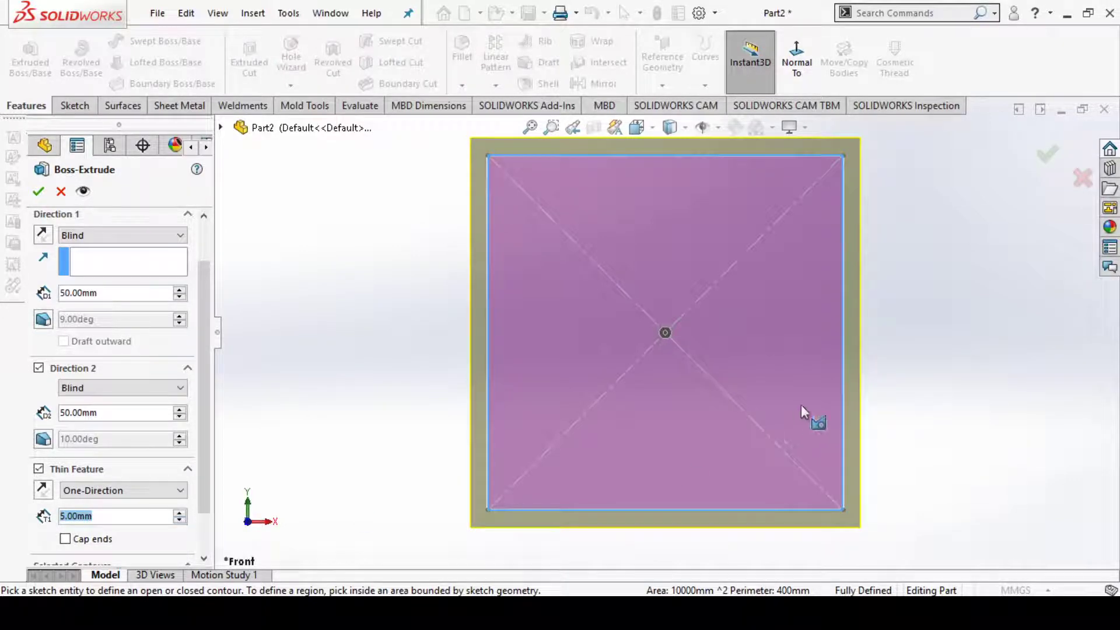
pyautogui.press('z')
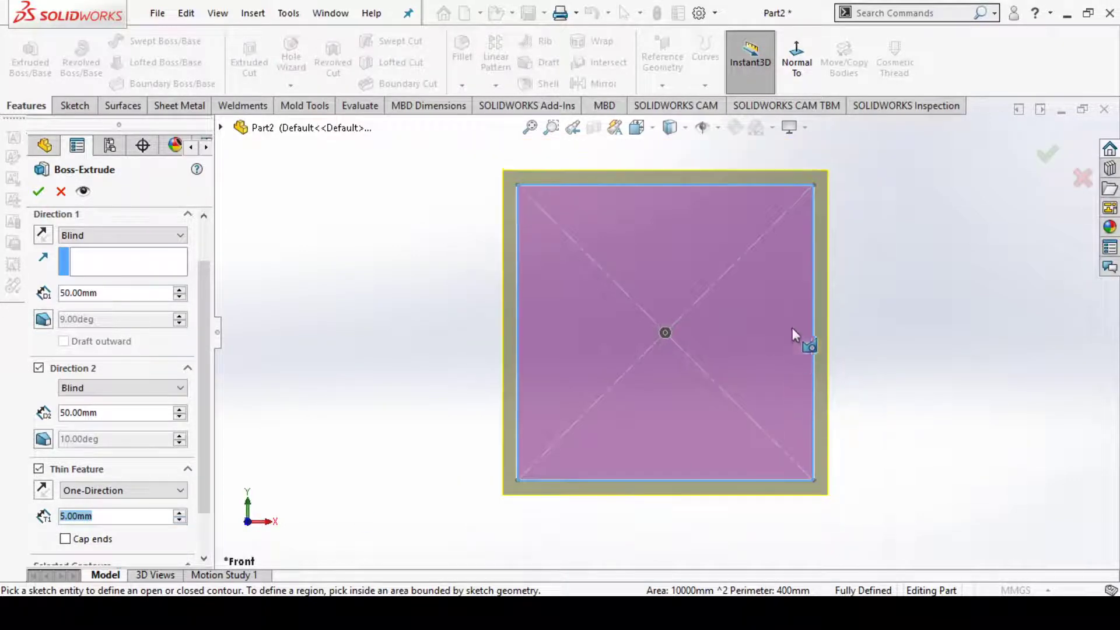
pyautogui.click(180, 513)
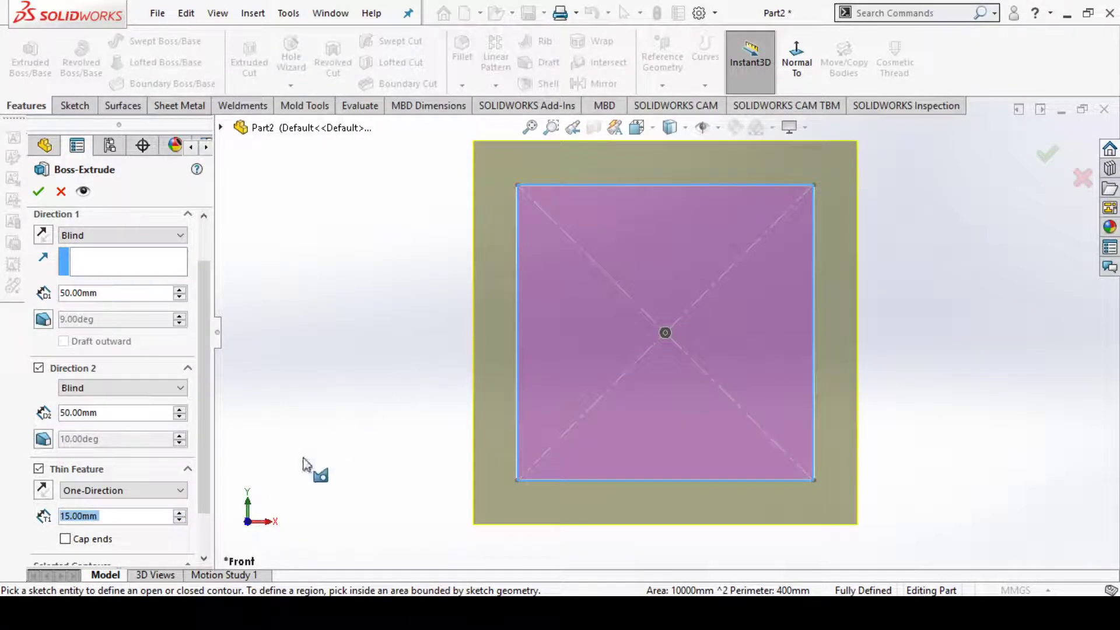
pyautogui.press('z')
pyautogui.scroll(-2, 730, 285)
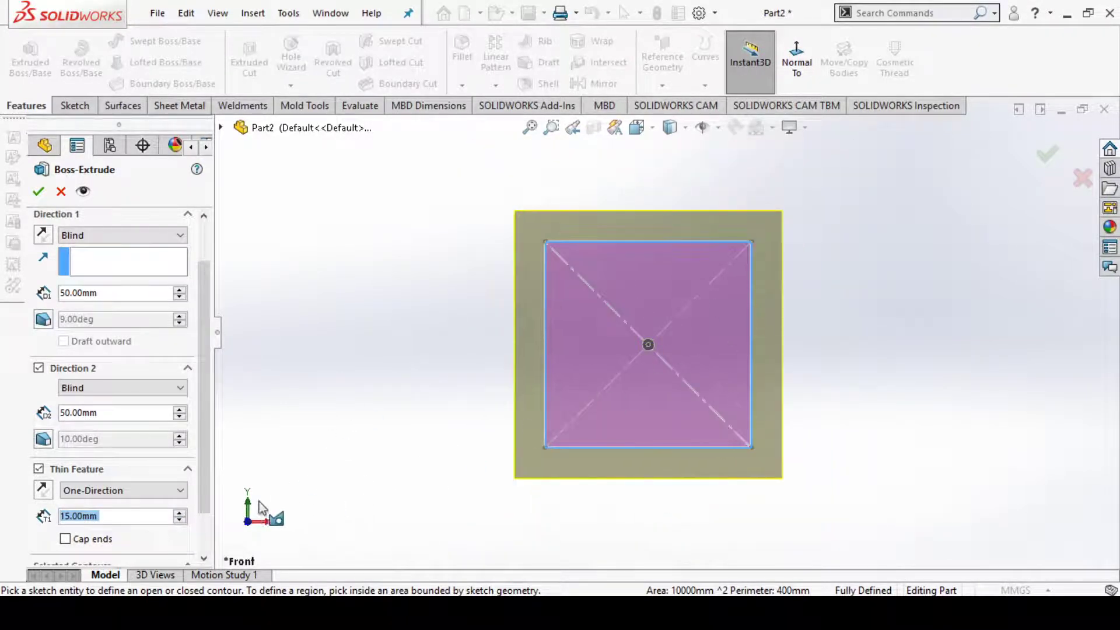
pyautogui.click(180, 514)
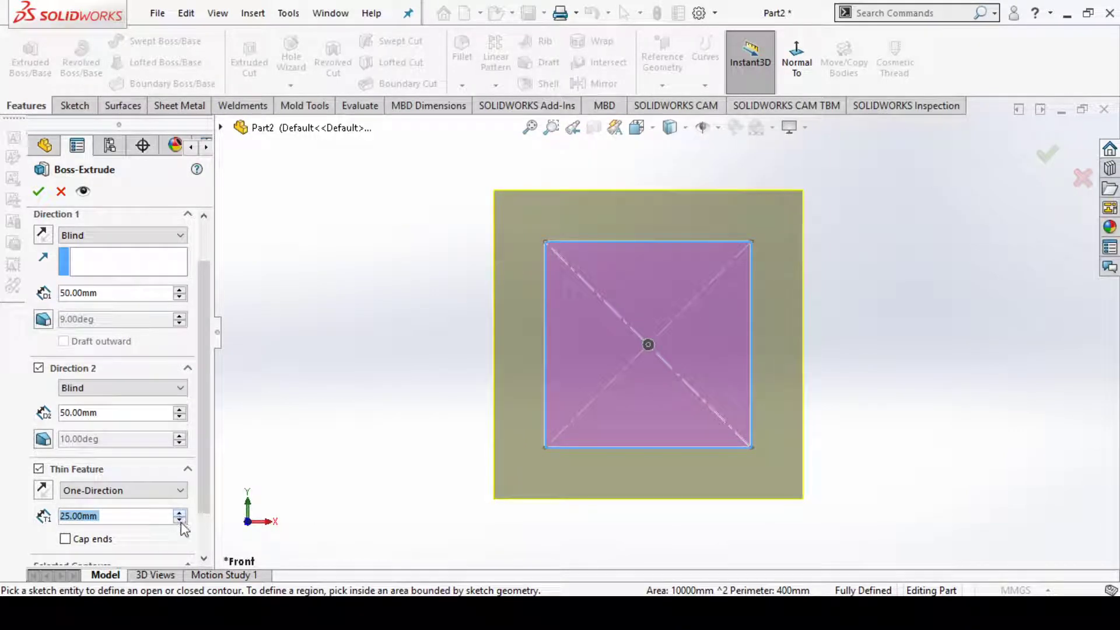
pyautogui.click(180, 519)
pyautogui.click(180, 519)
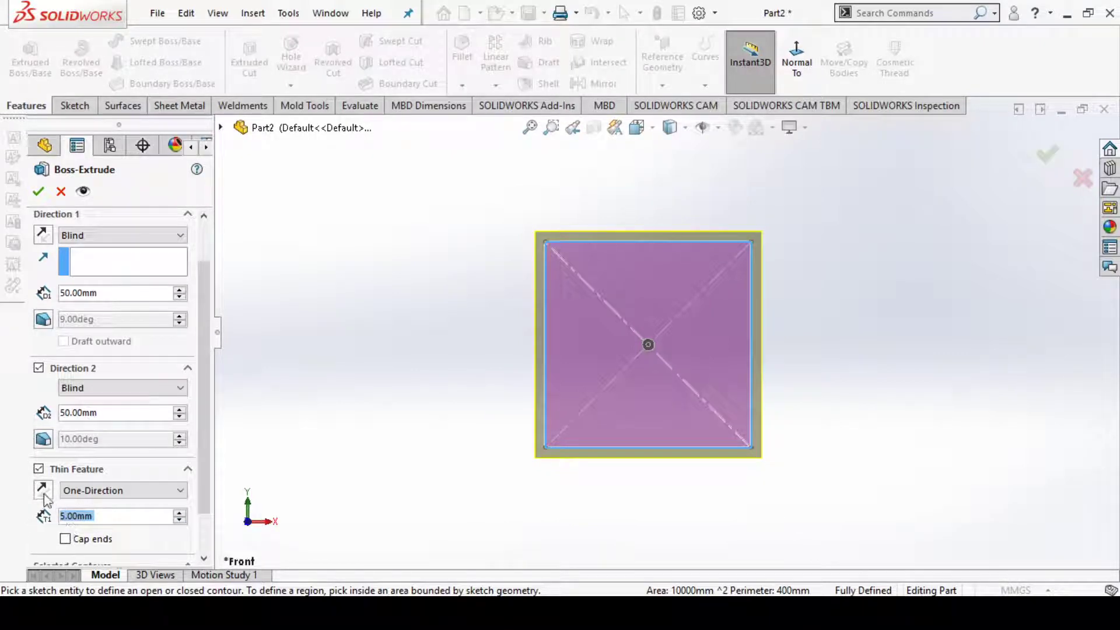
# Reverse the thin feature so its wall grows inward from the square, and inspect the wall up close.
pyautogui.scroll(-3, 682, 317)
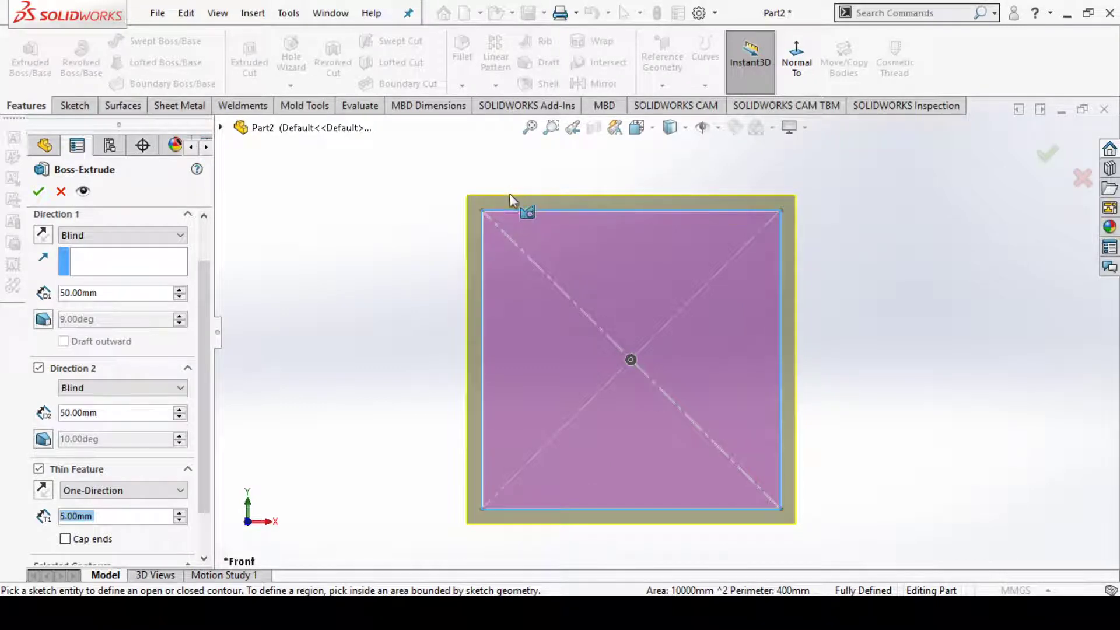
pyautogui.click(39, 492)
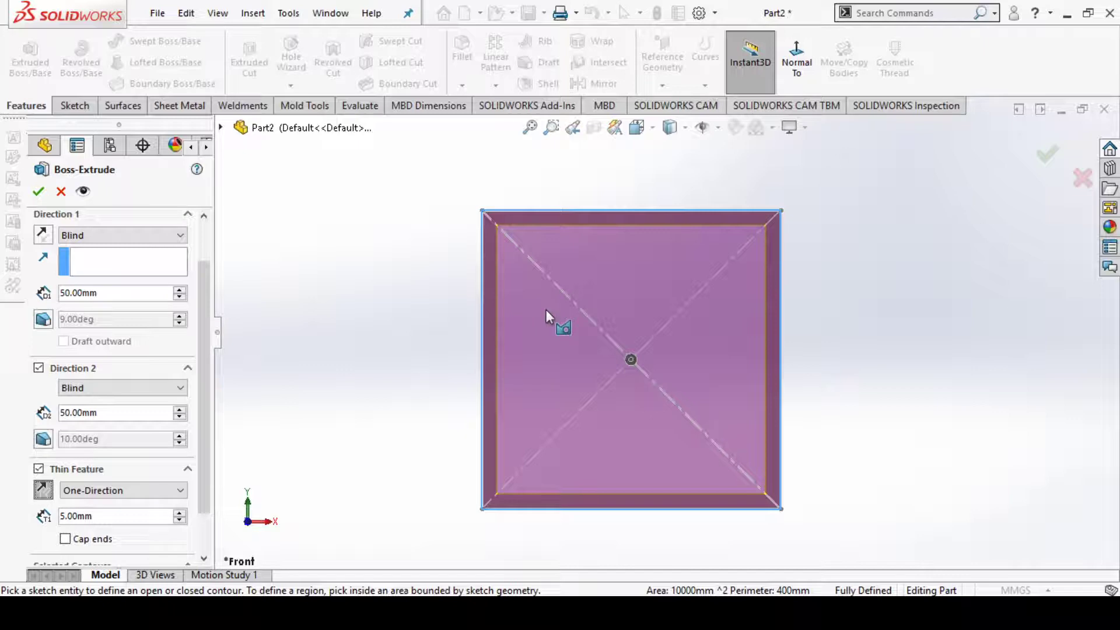
pyautogui.scroll(-2, 642, 335)
pyautogui.scroll(-1, 548, 309)
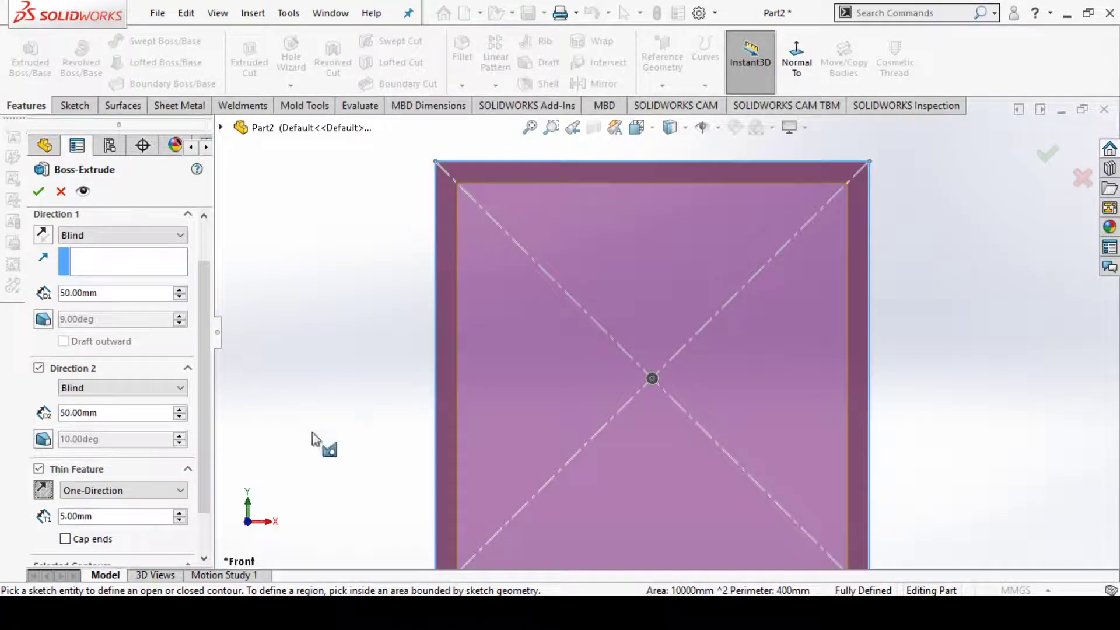
# Try the two-direction thin feature type, return to one-direction, and reverse the wall so it grows outward from the square.
pyautogui.scroll(-2, 78, 488)
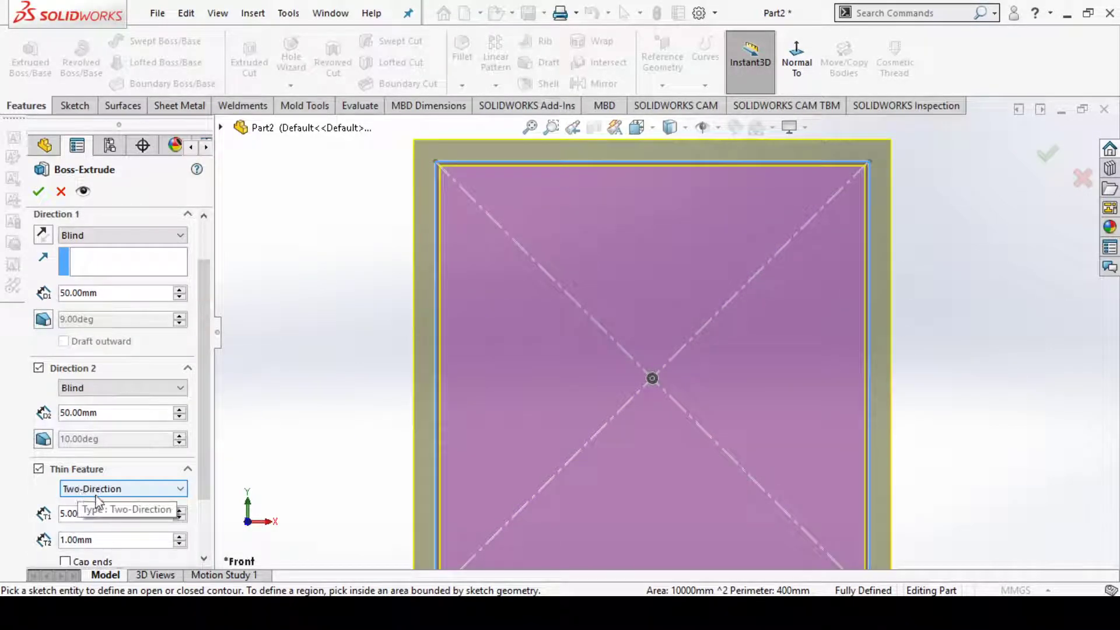
pyautogui.click(96, 489)
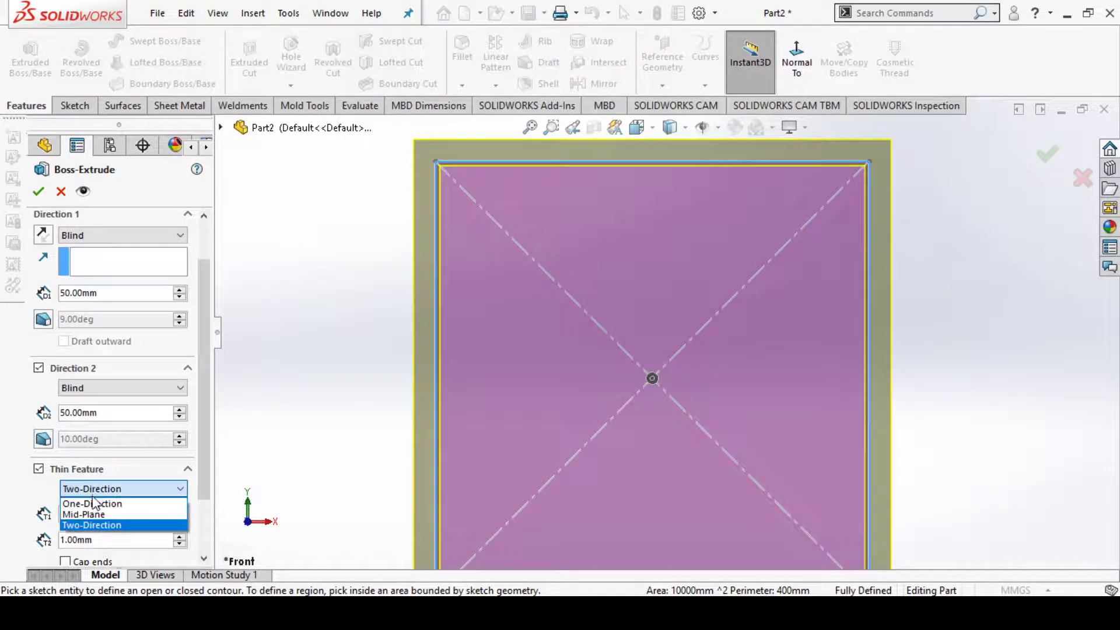
pyautogui.click(96, 503)
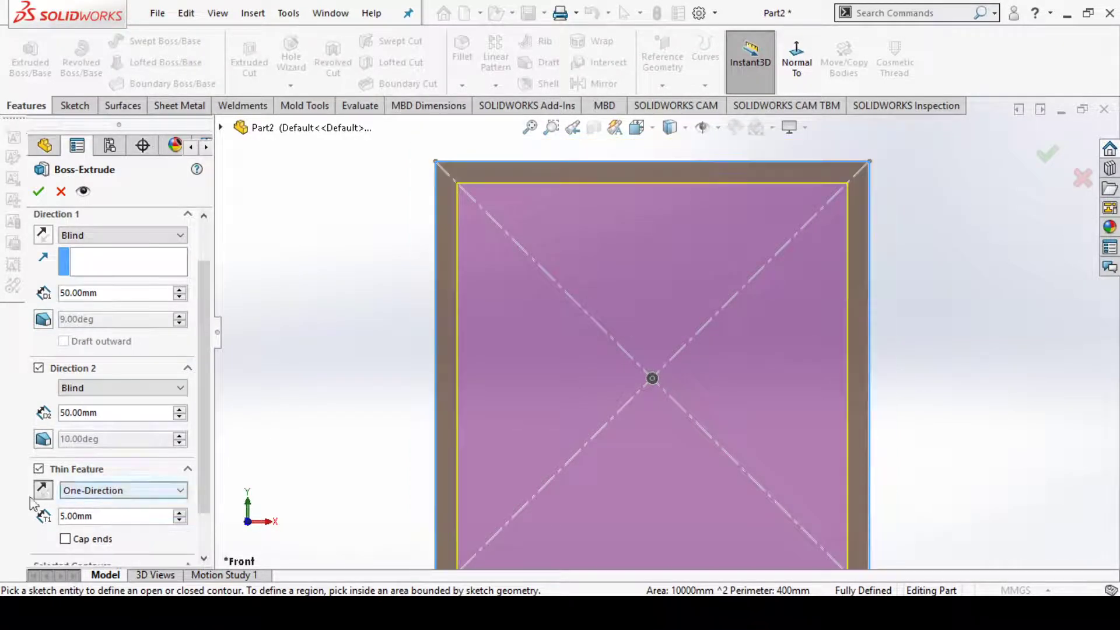
pyautogui.click(45, 494)
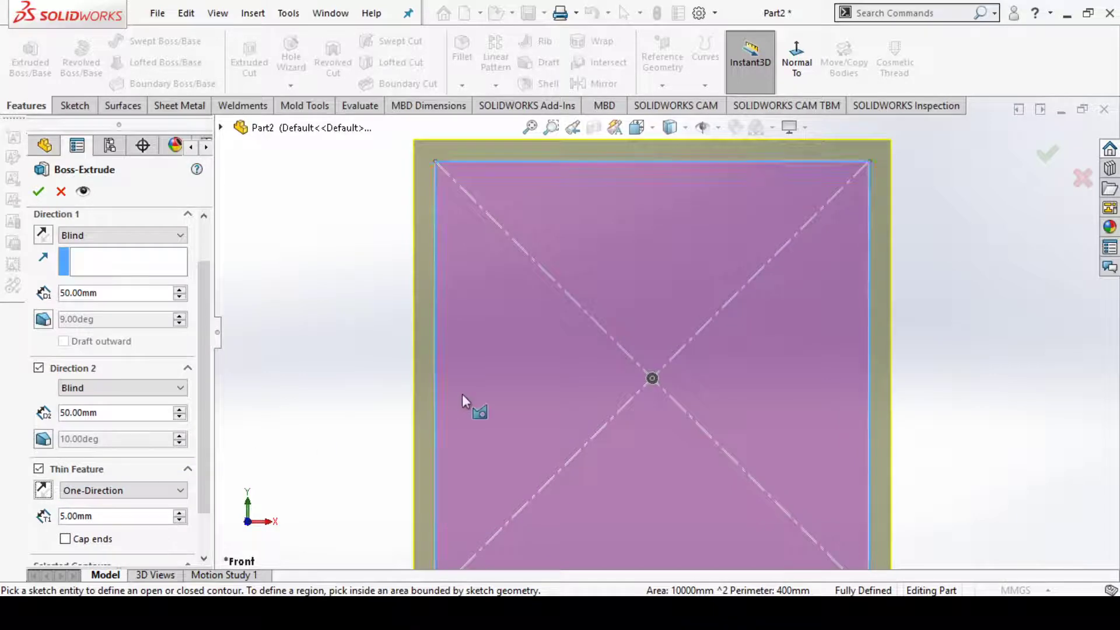
pyautogui.scroll(-1, 461, 393)
pyautogui.scroll(3, 462, 393)
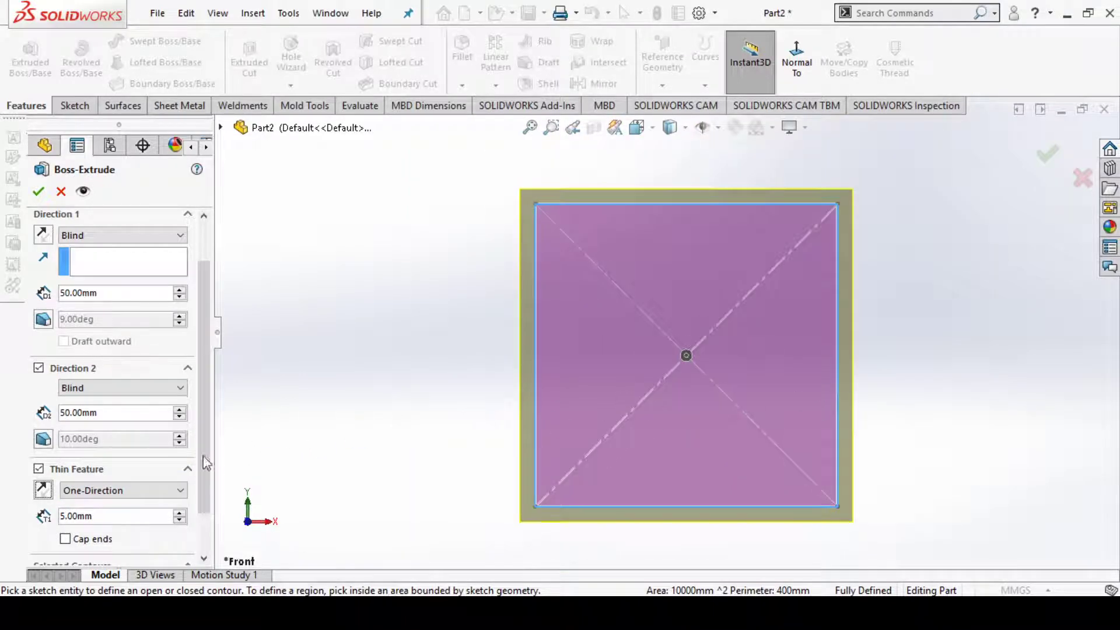
pyautogui.click(123, 489)
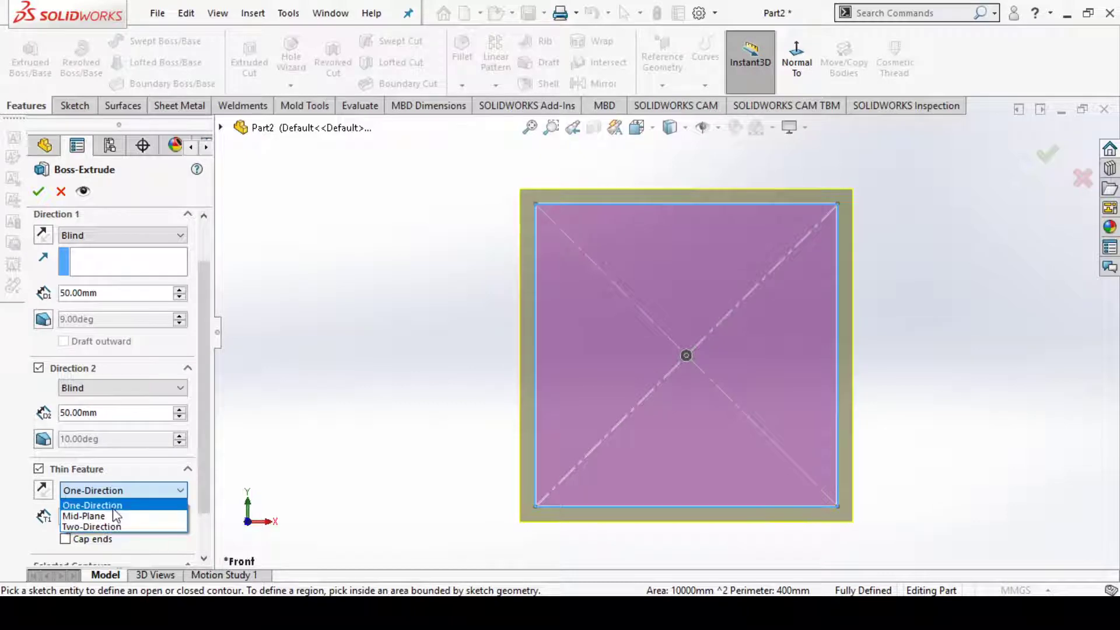
pyautogui.click(149, 504)
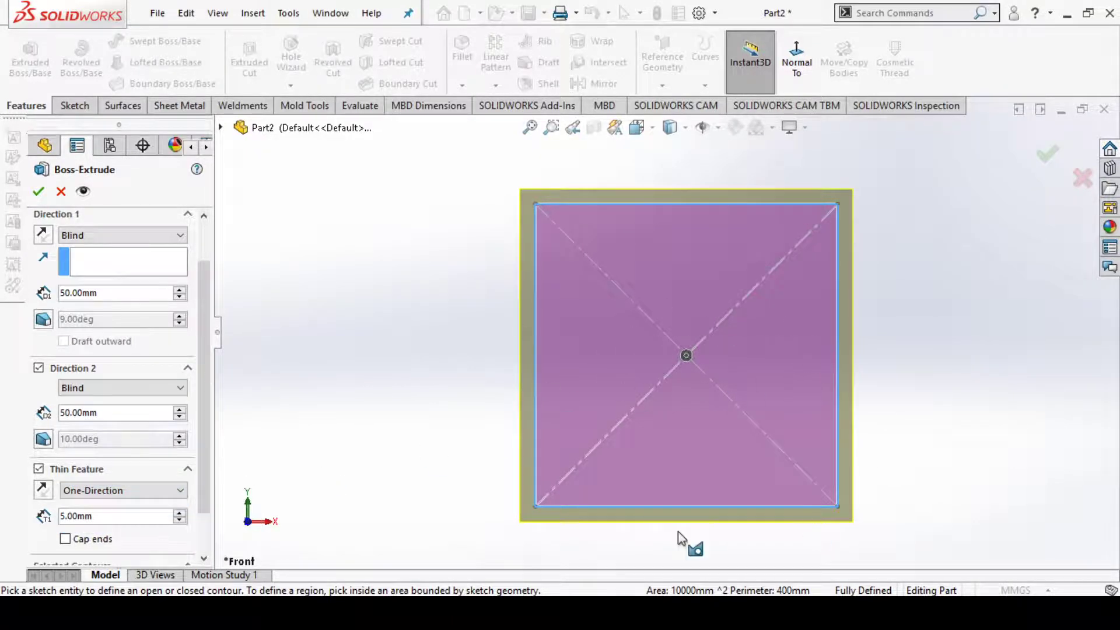
# Set the thin feature type to Mid-Plane and inspect the wall on both sides of the square's outline.
pyautogui.click(116, 493)
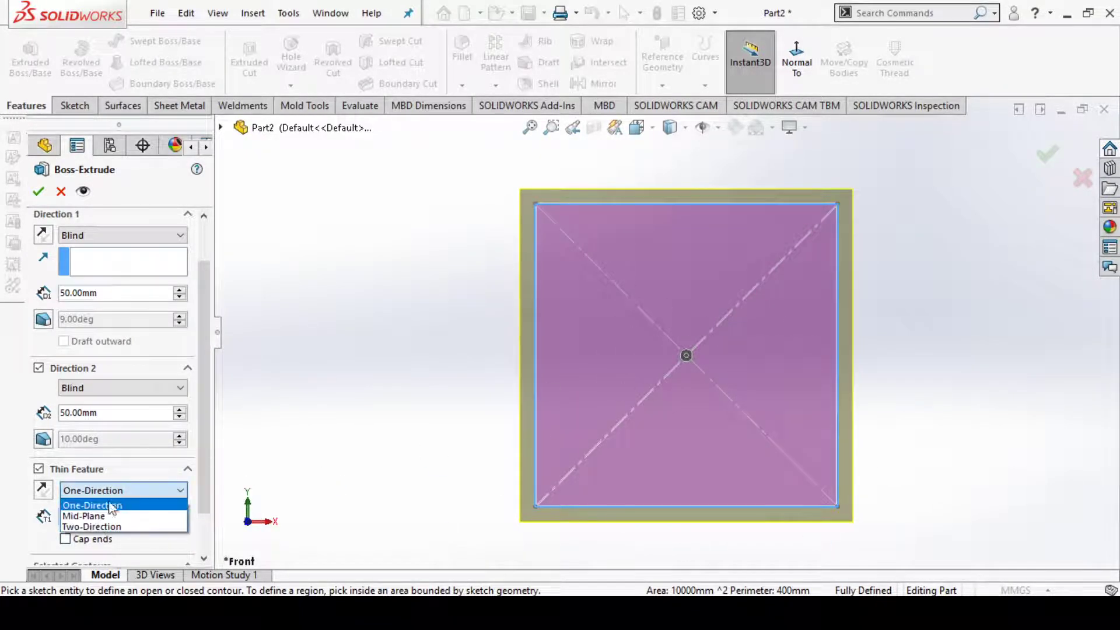
pyautogui.click(109, 516)
pyautogui.scroll(-1, 675, 335)
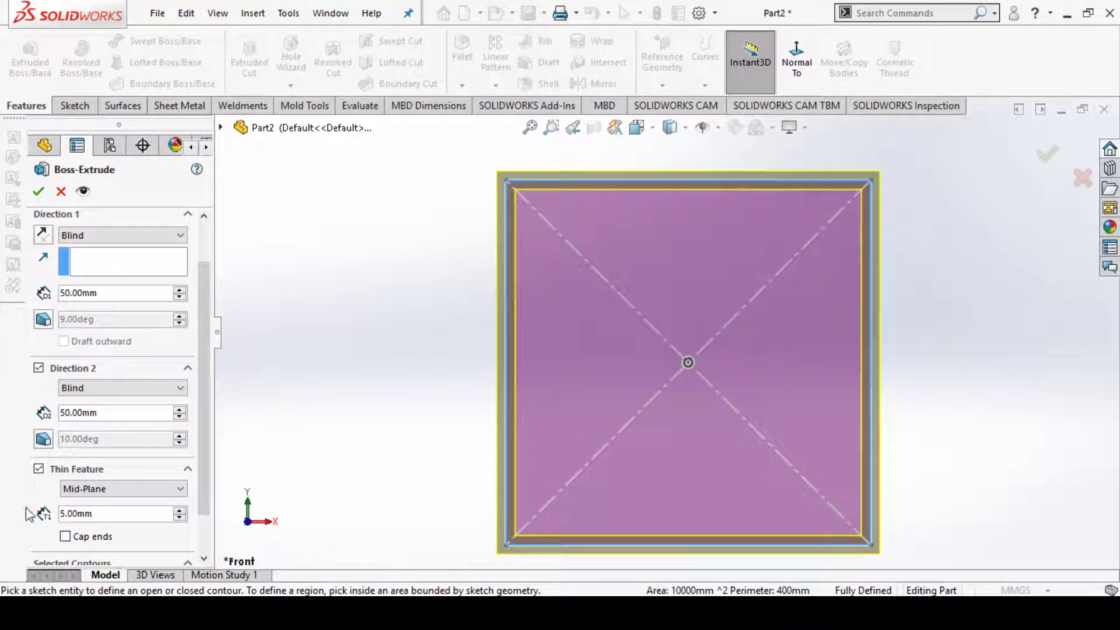
pyautogui.scroll(-1, 202, 531)
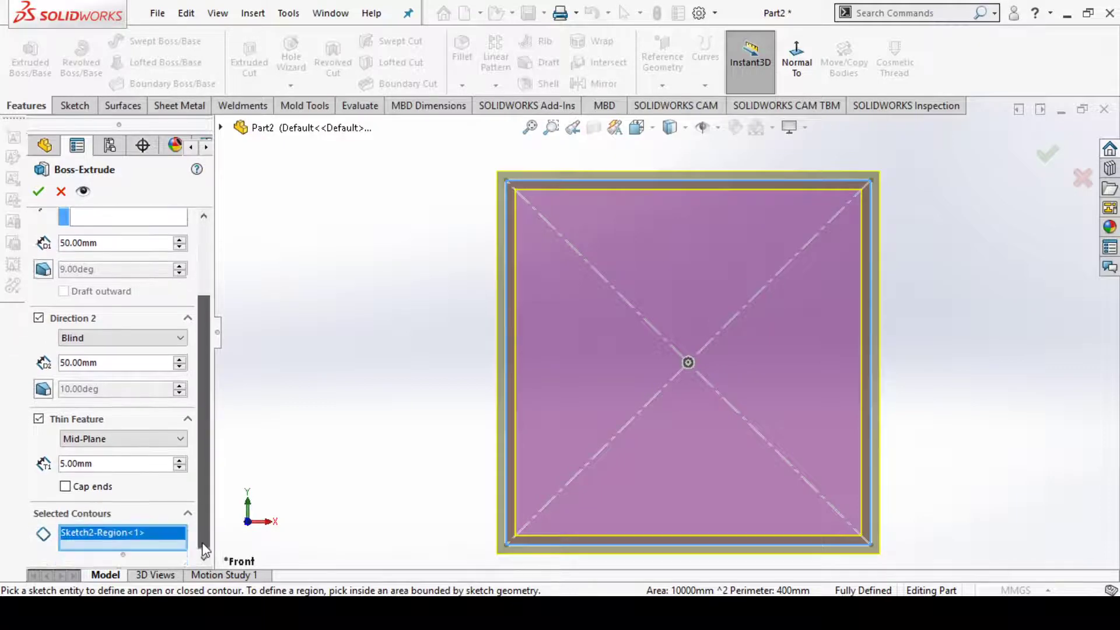
pyautogui.click(123, 465)
pyautogui.scroll(-1, 527, 300)
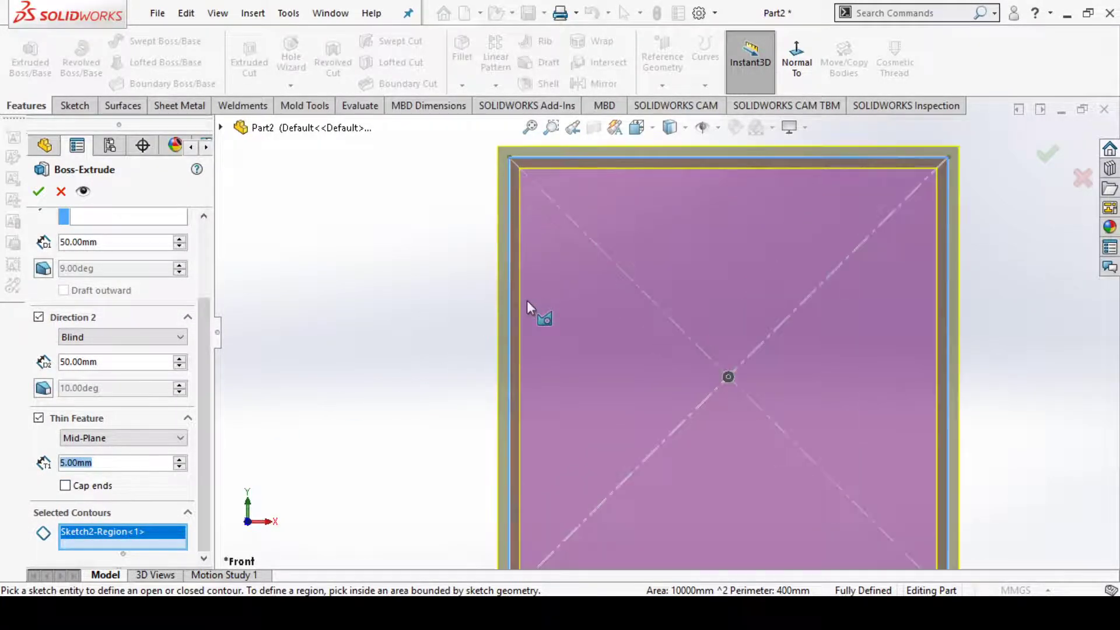
pyautogui.scroll(2, 527, 300)
pyautogui.scroll(-1, 897, 449)
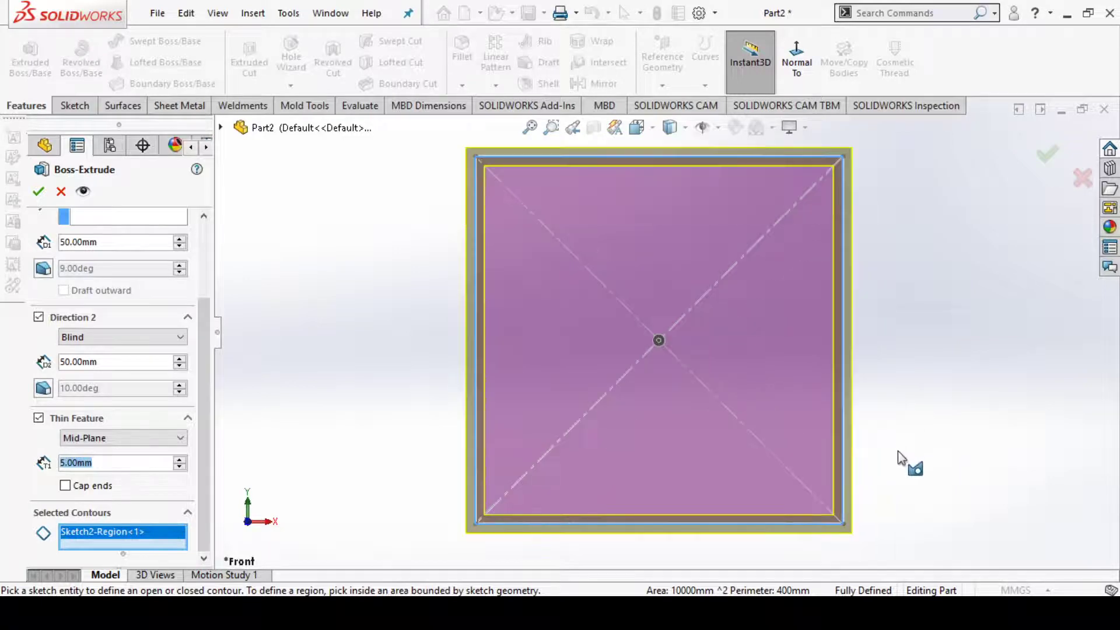
pyautogui.scroll(1, 897, 450)
pyautogui.scroll(-1, 838, 292)
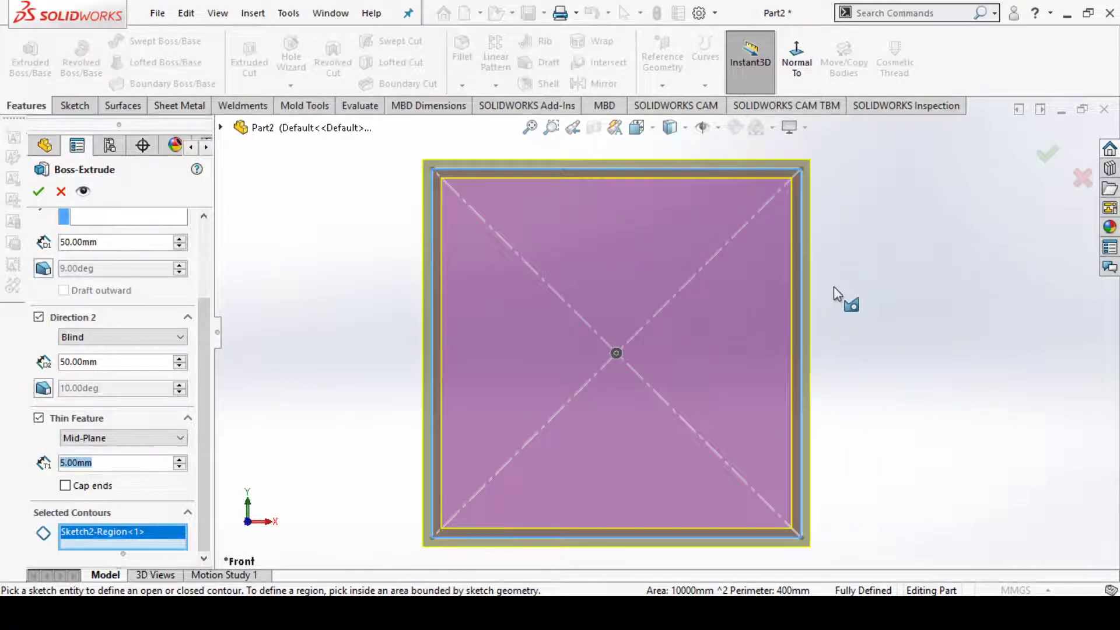
pyautogui.scroll(1, 838, 292)
# Make the thin feature two-directional, try a second thickness of 41 mm, and reduce that thickness to 11 mm.
pyautogui.click(88, 438)
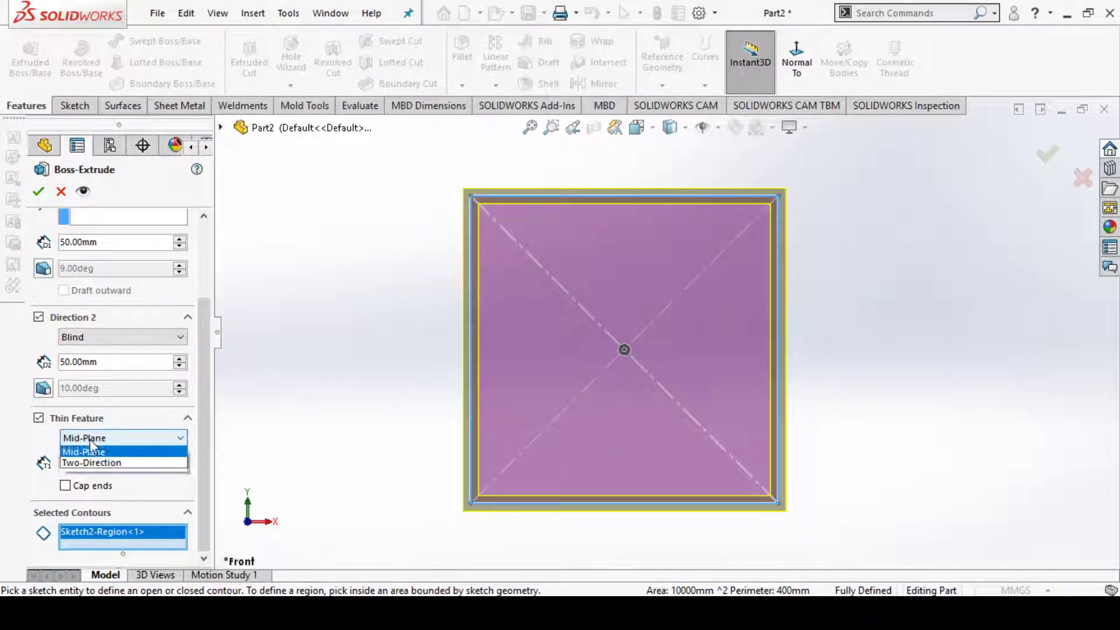
pyautogui.click(98, 472)
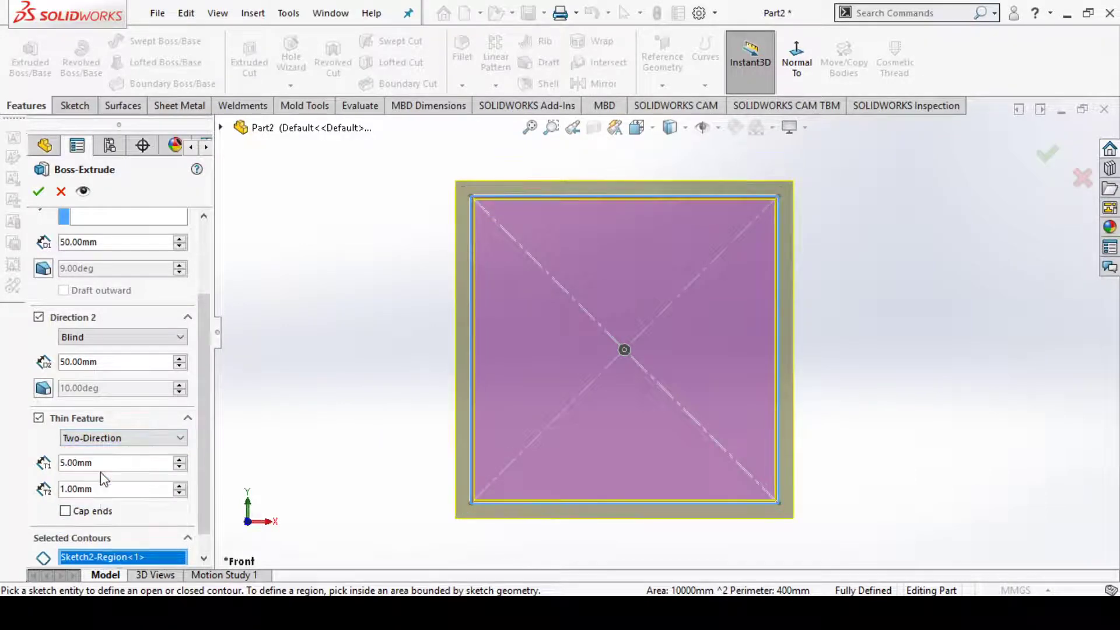
pyautogui.click(180, 485)
pyautogui.click(180, 486)
pyautogui.click(180, 485)
pyautogui.click(180, 485)
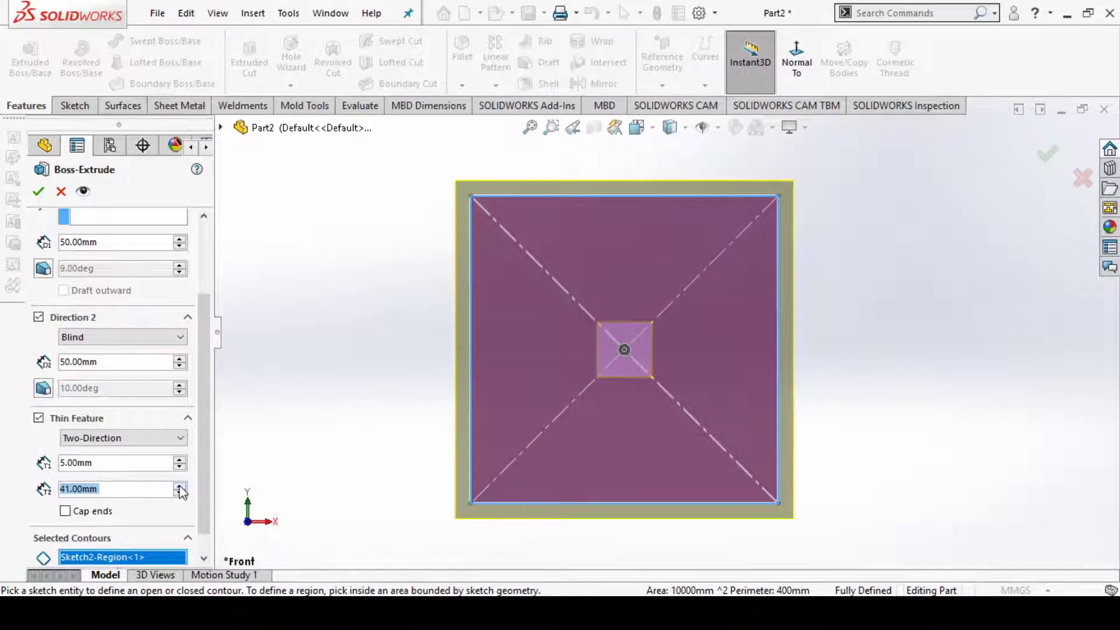
pyautogui.click(179, 494)
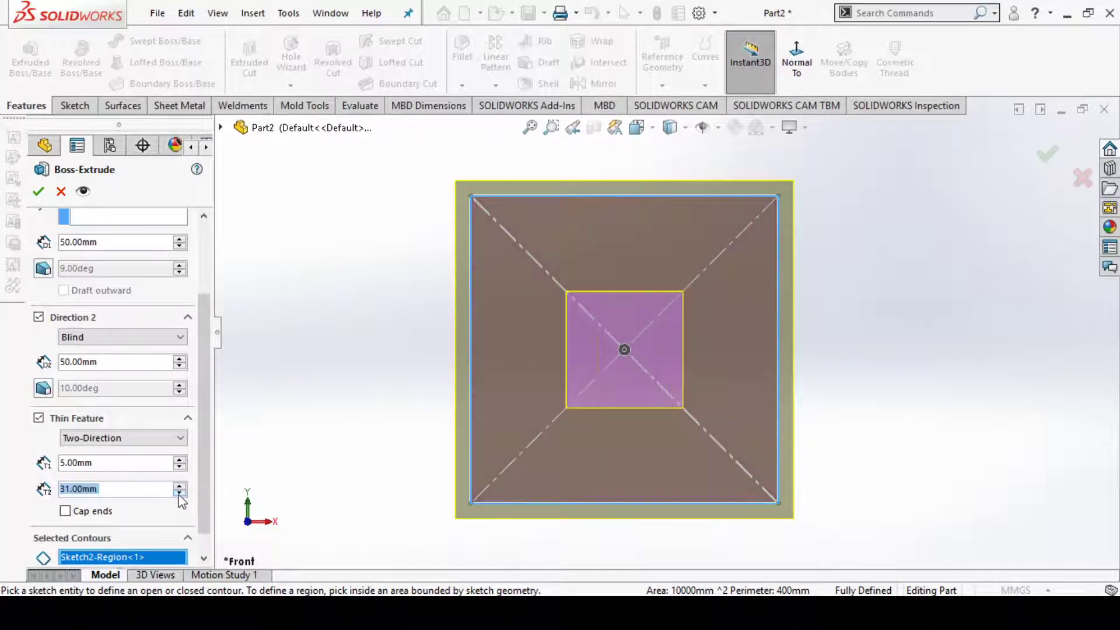
pyautogui.click(179, 493)
pyautogui.click(179, 493)
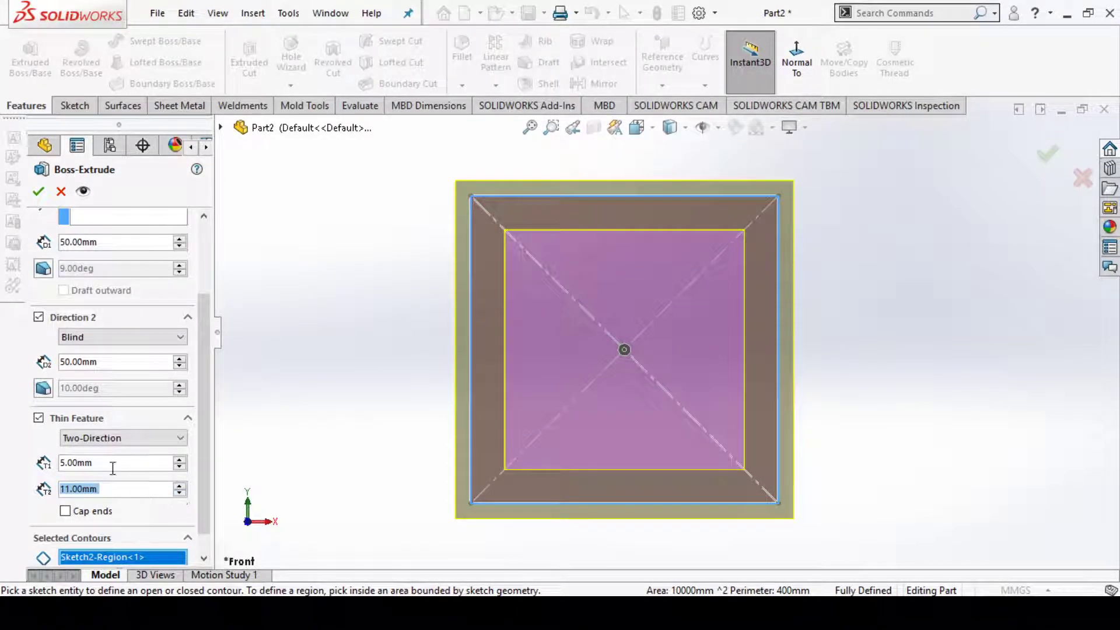
pyautogui.moveTo(98, 463); pyautogui.dragTo(78, 464)
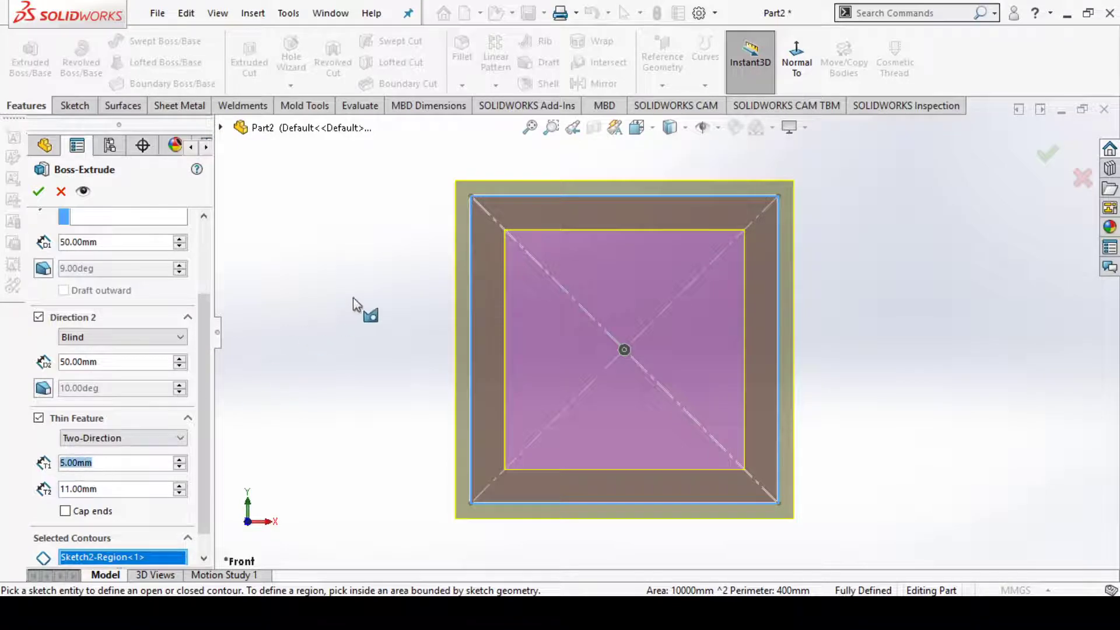
pyautogui.click(466, 281)
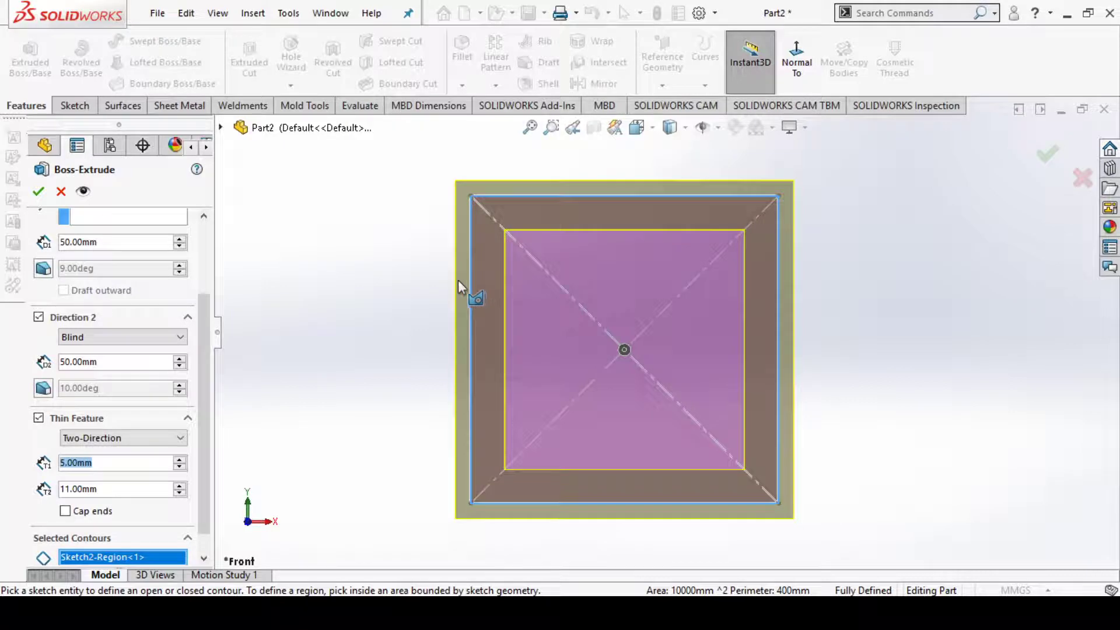
pyautogui.click(103, 491)
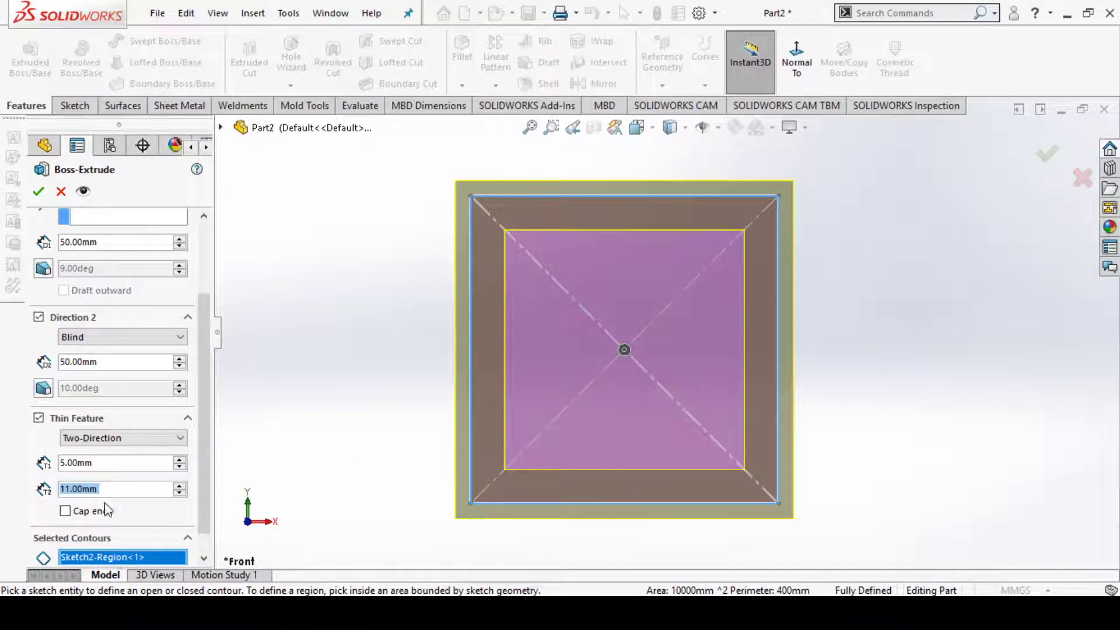
# Cap the ends of the thin feature with a 5 mm cap thickness and examine the closed box from several angles.
pyautogui.click(65, 510)
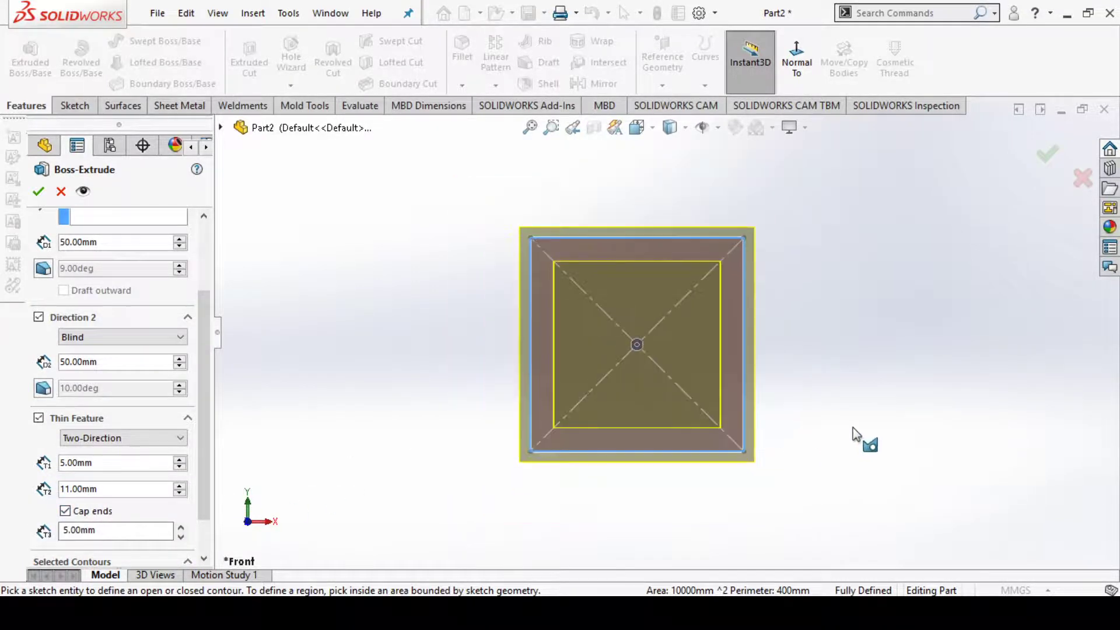
pyautogui.moveTo(852, 435)
pyautogui.mouseDown(button='middle')
pyautogui.moveTo(754, 458)
pyautogui.moveTo(794, 479)
pyautogui.moveTo(755, 532)
pyautogui.moveTo(647, 385)
pyautogui.mouseUp(button='middle')
pyautogui.click(586, 401)
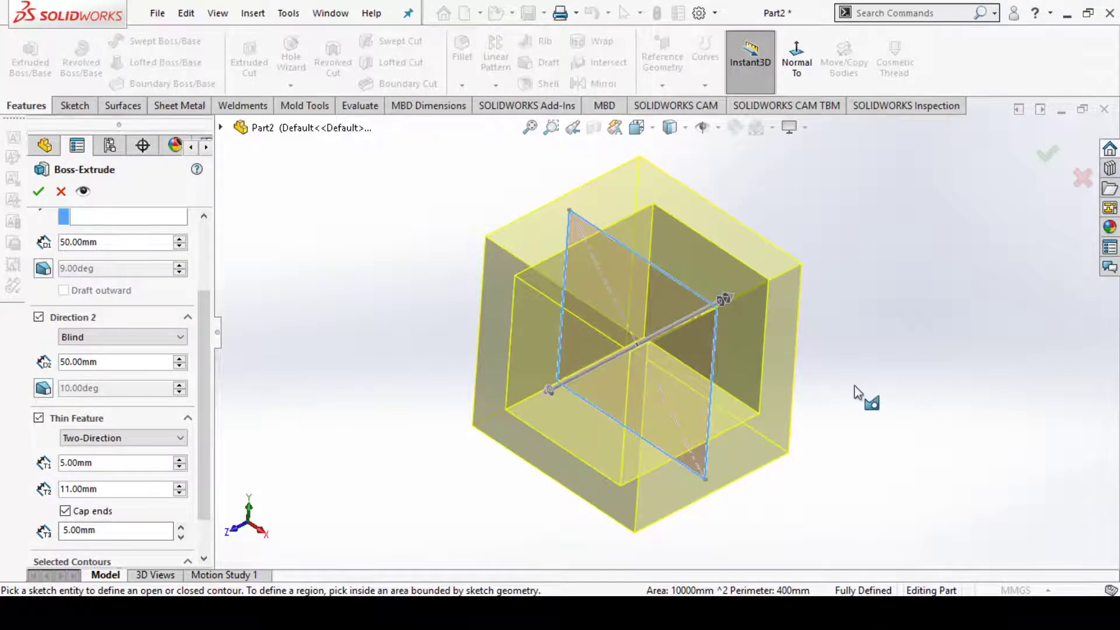
pyautogui.moveTo(857, 395); pyautogui.dragTo(797, 463, button='middle')
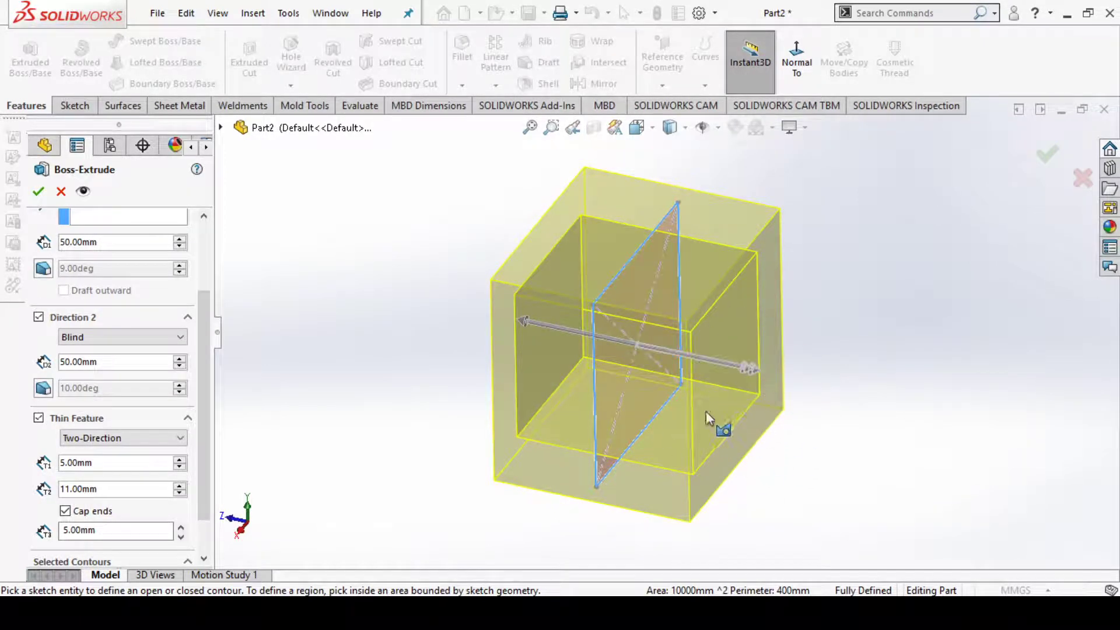
pyautogui.moveTo(103, 527); pyautogui.dragTo(71, 529)
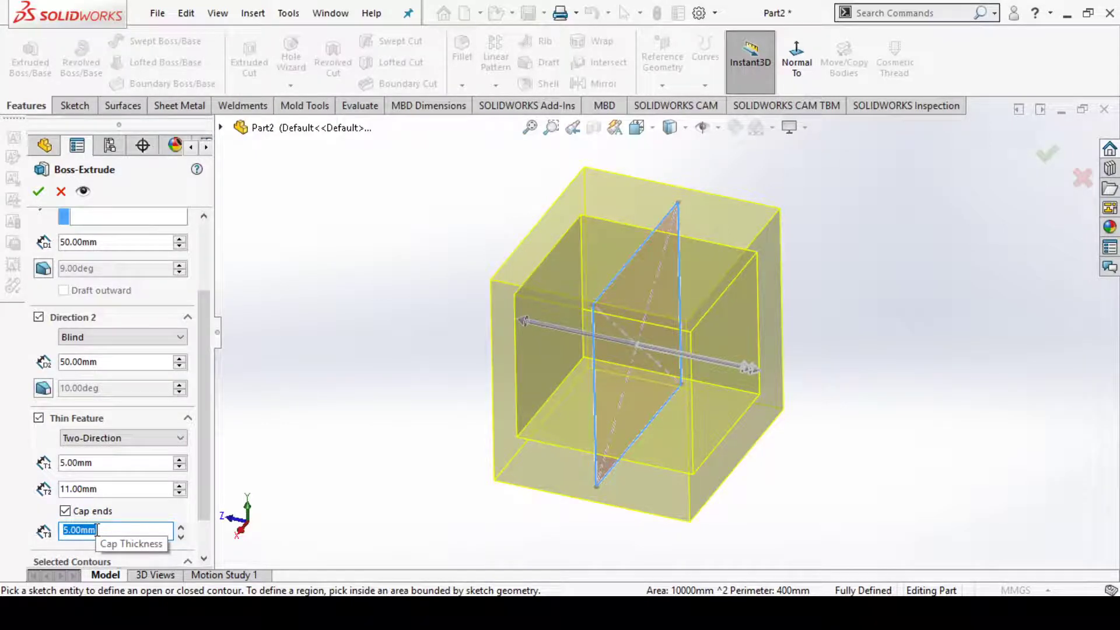
pyautogui.click(46, 528)
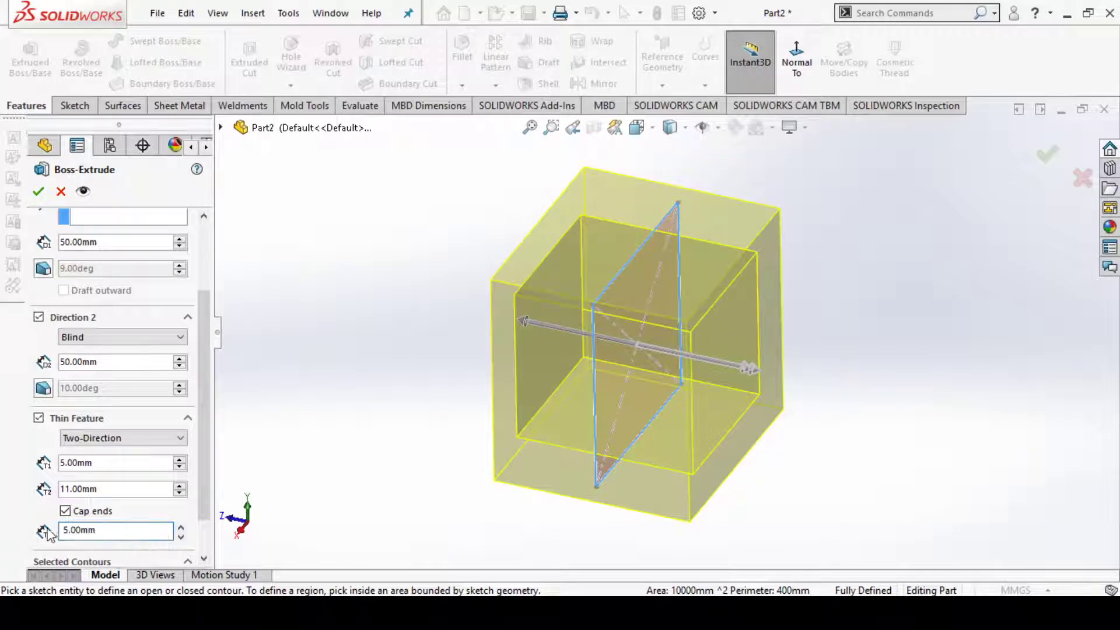
# Review the extrusion's settings, including the Direction 1 end conditions, the thin feature types and the selected contours section.
pyautogui.click(155, 561)
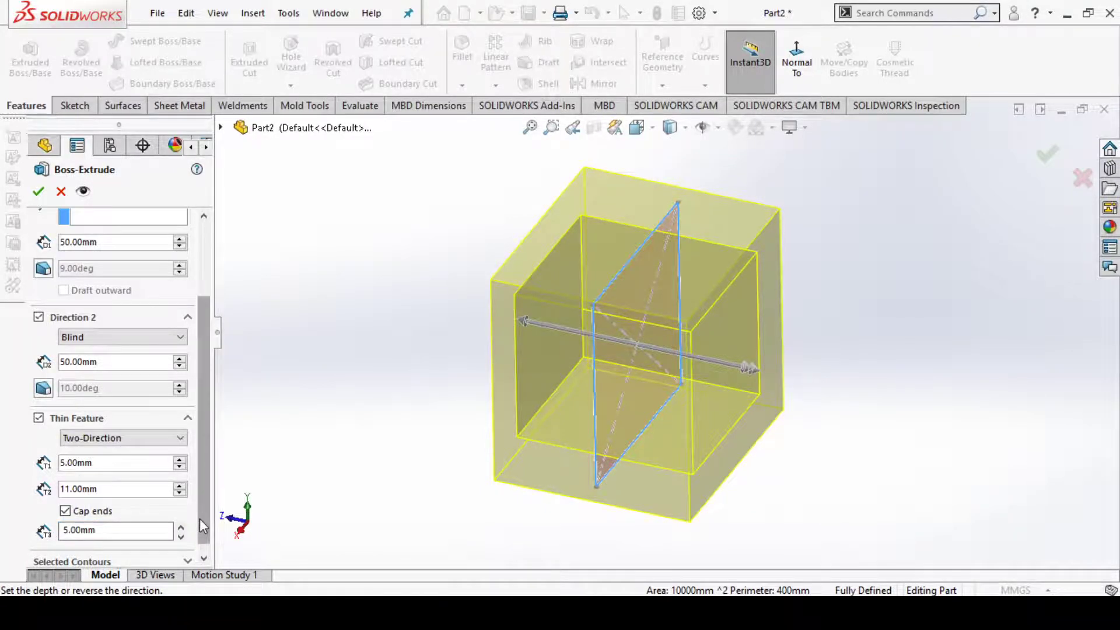
pyautogui.scroll(3, 200, 518)
pyautogui.scroll(-3, 195, 469)
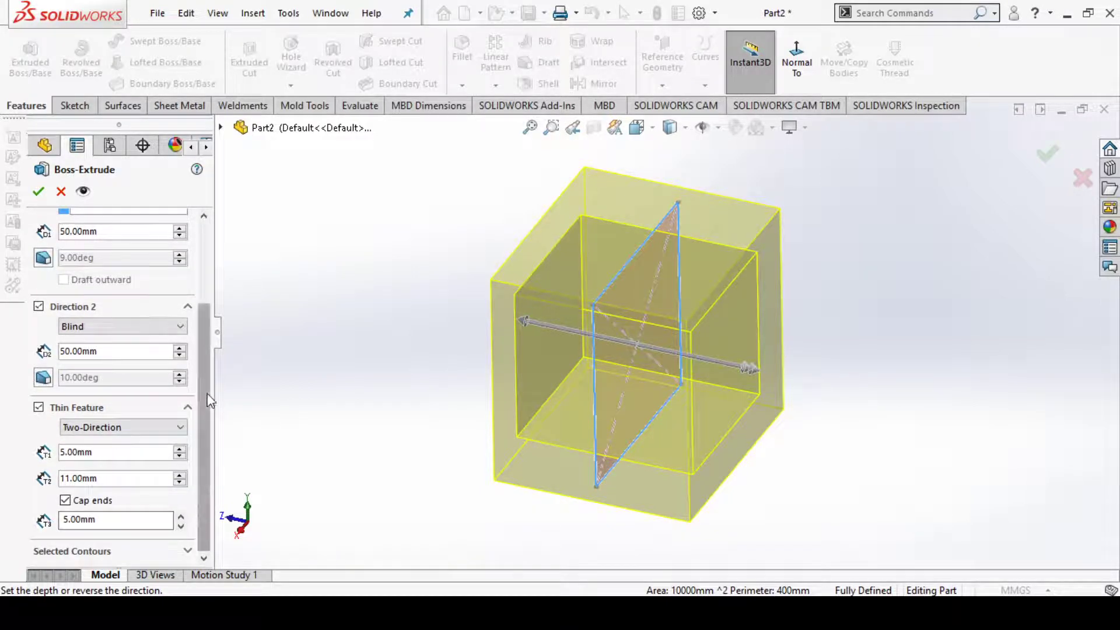
pyautogui.scroll(4, 207, 362)
pyautogui.click(137, 290)
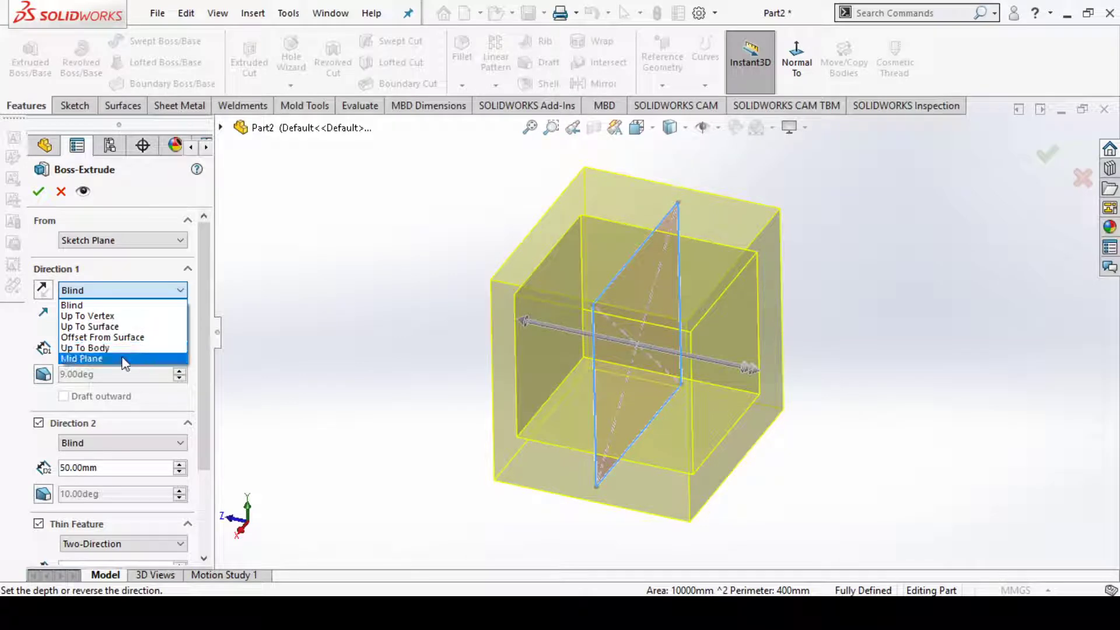
pyautogui.click(206, 443)
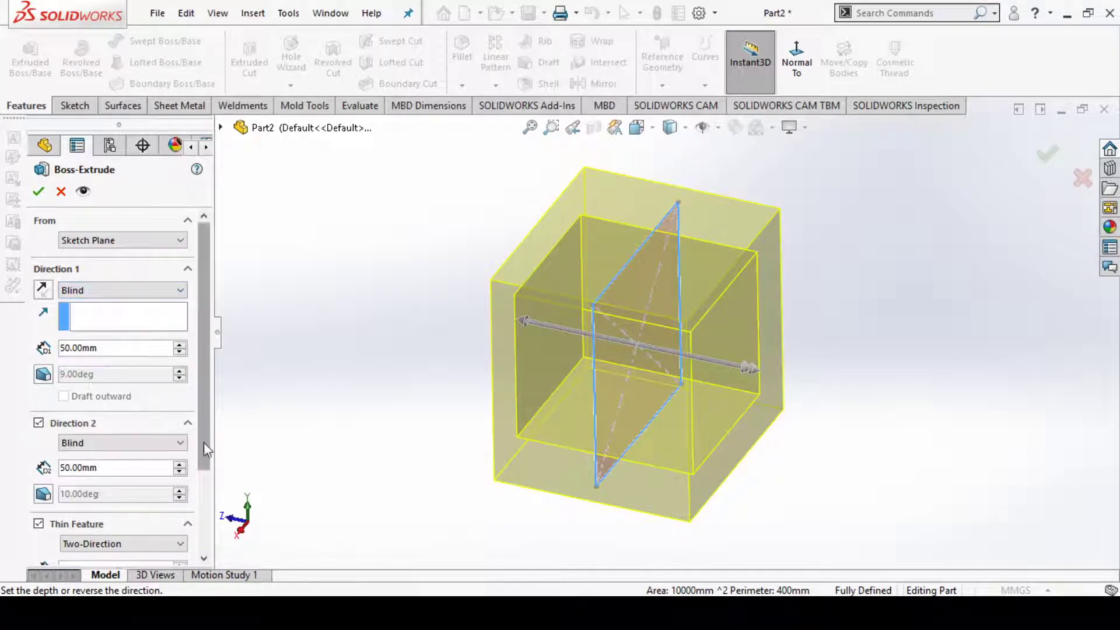
pyautogui.moveTo(198, 438)
pyautogui.mouseDown()
pyautogui.moveTo(195, 533)
pyautogui.moveTo(198, 439)
pyautogui.mouseUp()
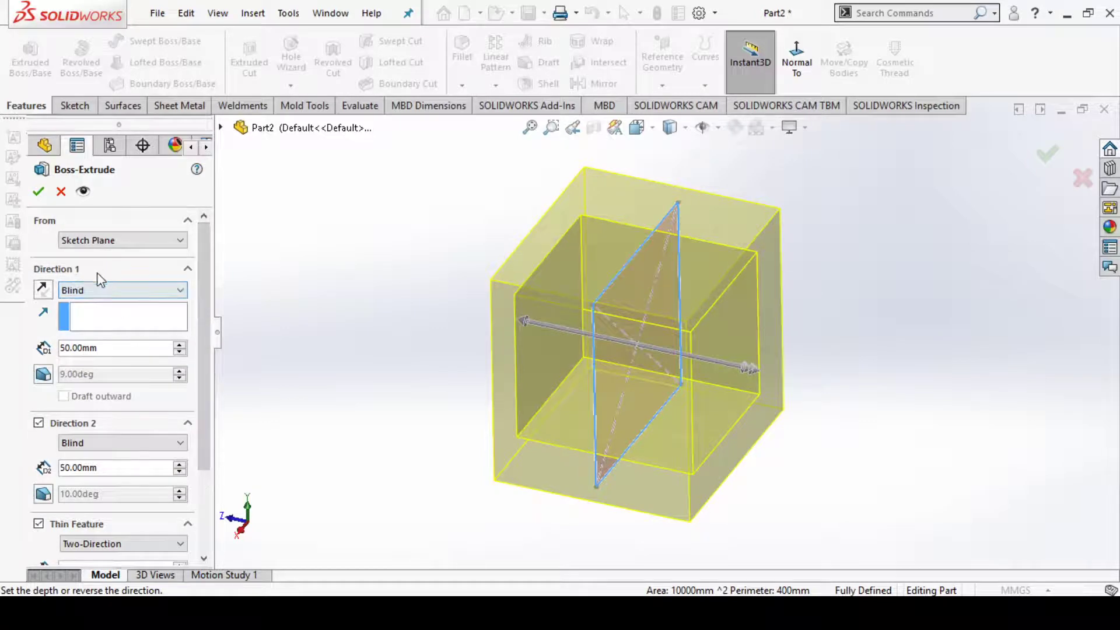
pyautogui.moveTo(201, 323); pyautogui.dragTo(204, 417)
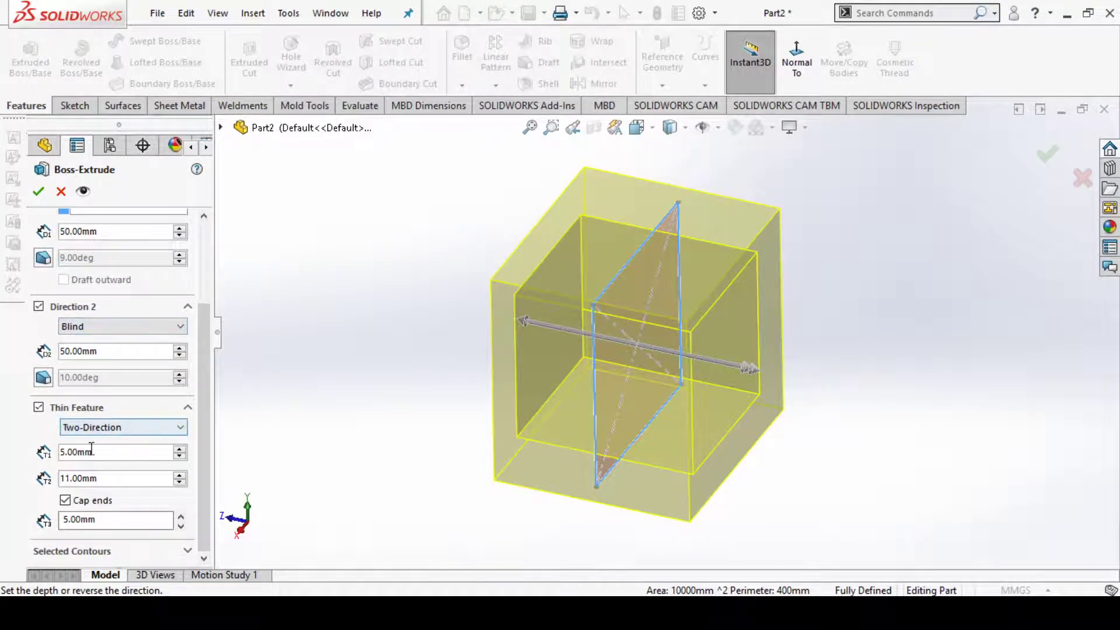
pyautogui.click(83, 428)
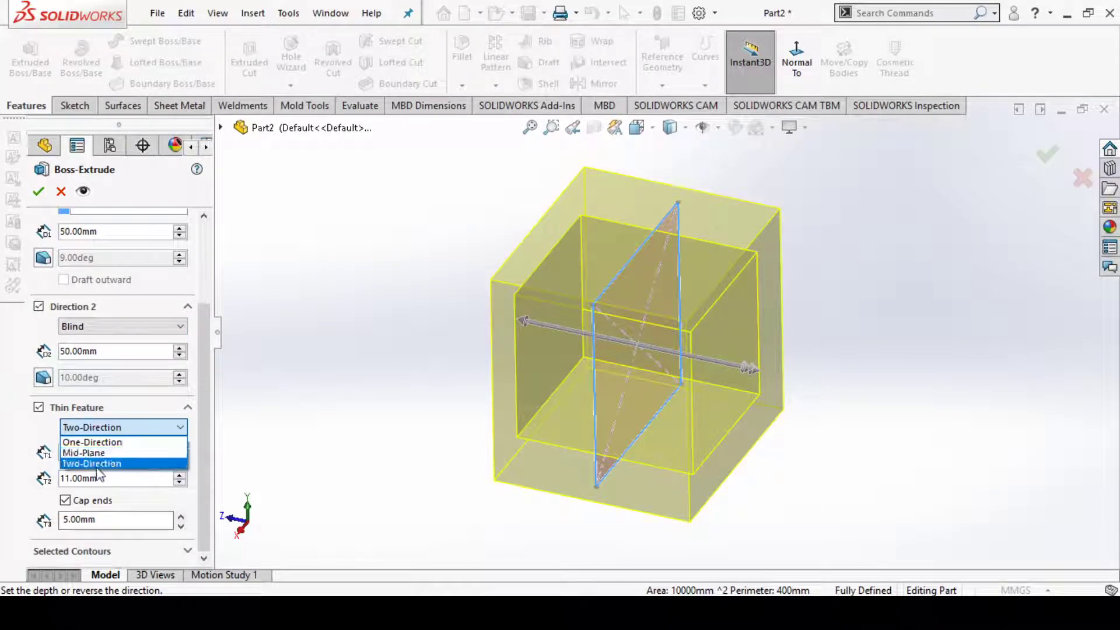
pyautogui.click(54, 491)
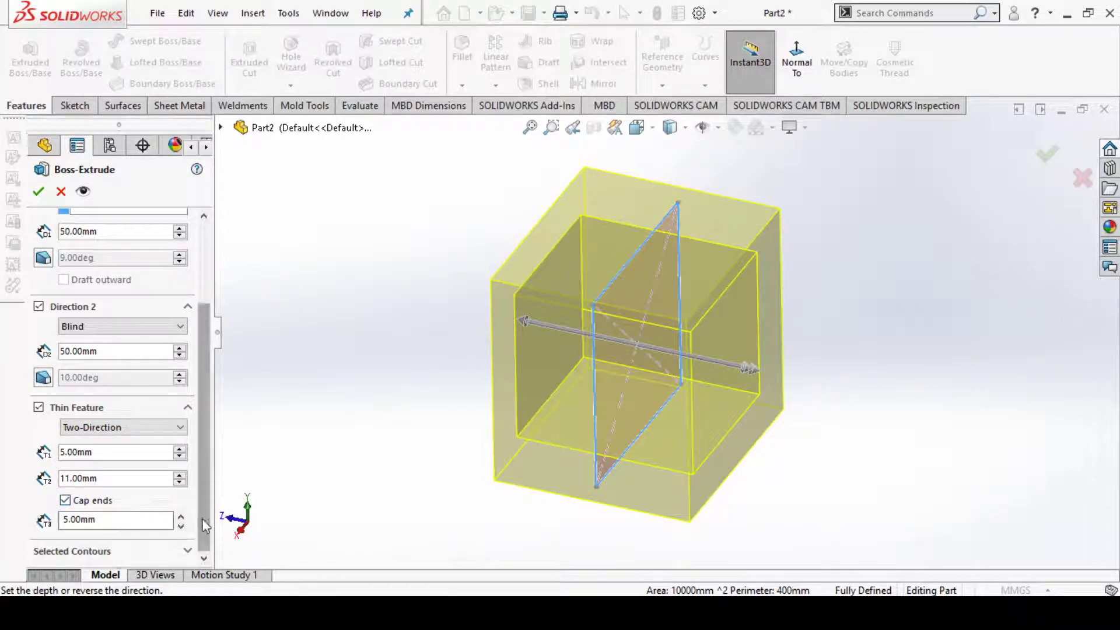
pyautogui.click(157, 546)
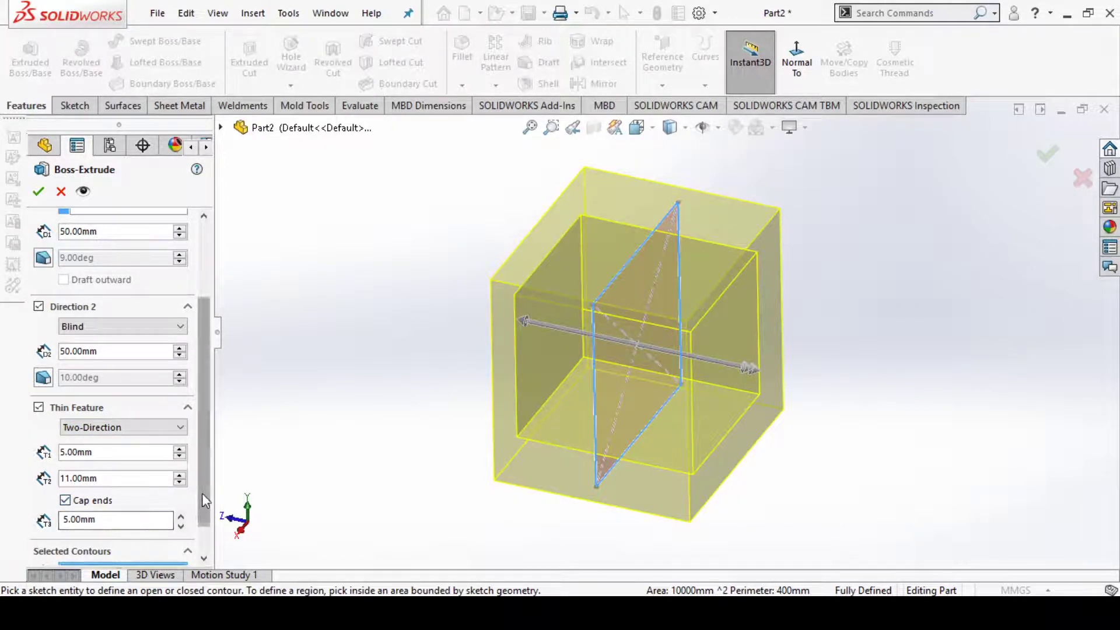
# Accept the two-direction thin extrusion with capped ends and examine the closed box from several sides.
pyautogui.moveTo(201, 493); pyautogui.dragTo(205, 535)
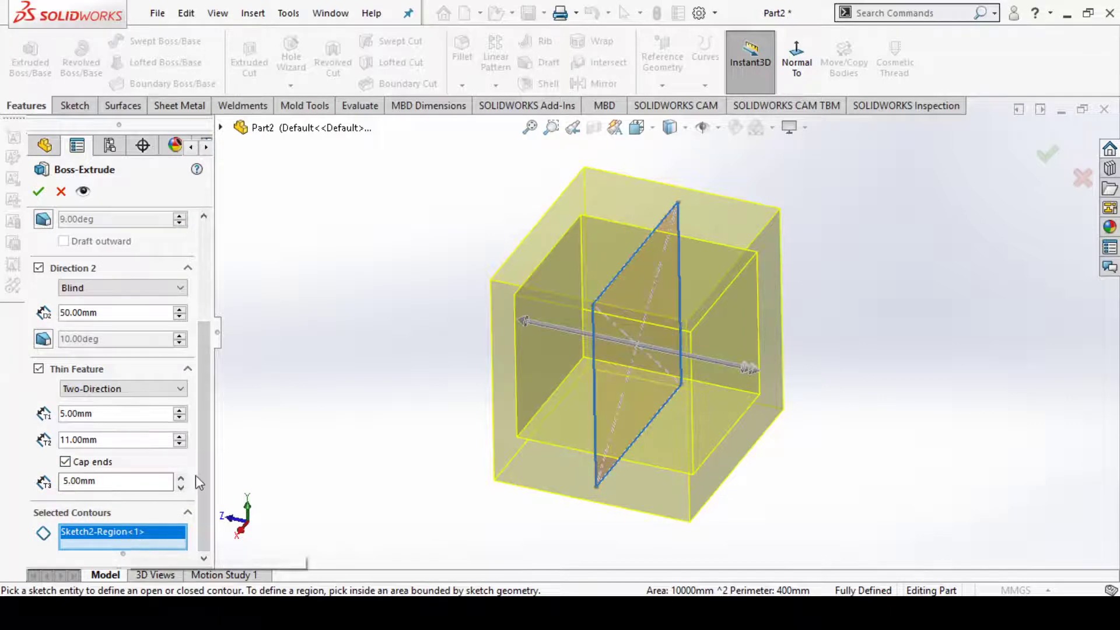
pyautogui.moveTo(205, 473); pyautogui.dragTo(222, 223)
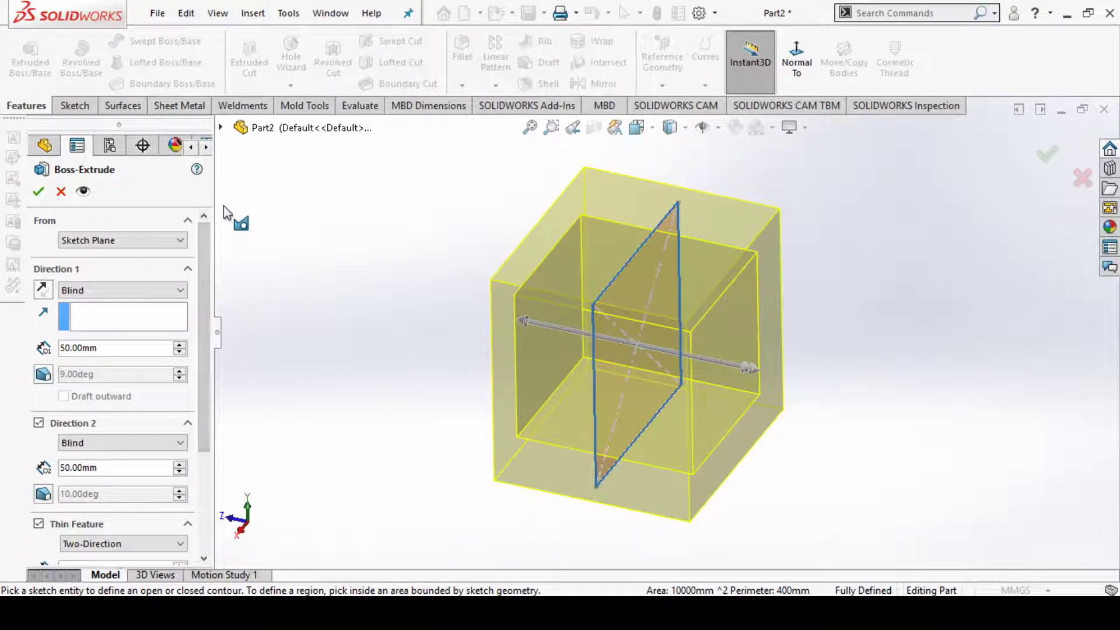
pyautogui.click(39, 193)
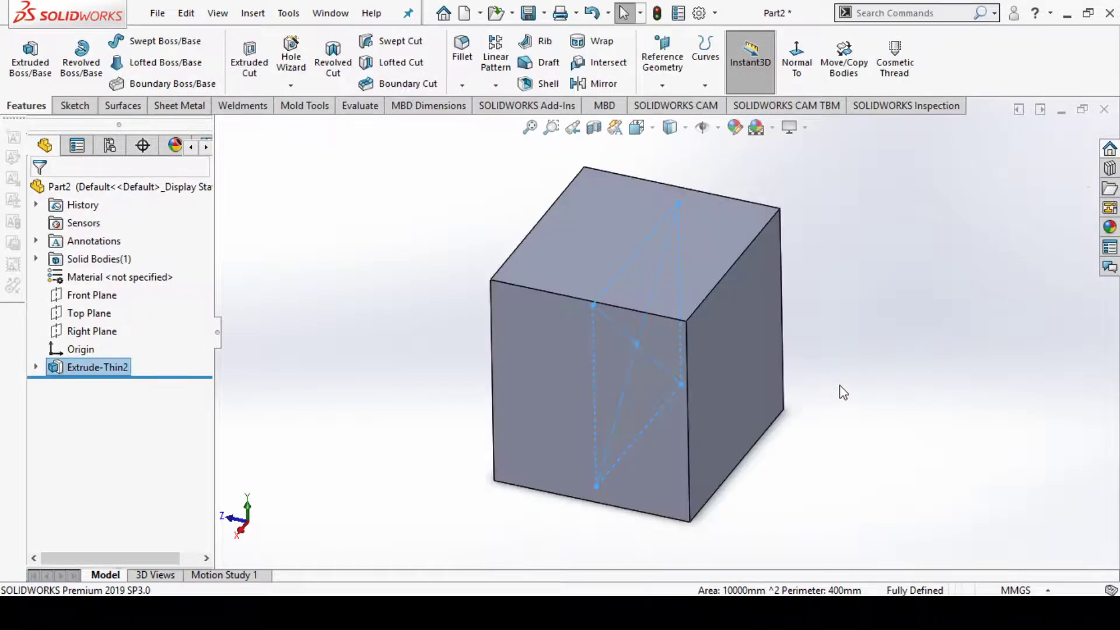
pyautogui.moveTo(901, 379)
pyautogui.mouseDown(button='middle')
pyautogui.moveTo(915, 365)
pyautogui.moveTo(791, 439)
pyautogui.moveTo(674, 392)
pyautogui.moveTo(786, 469)
pyautogui.mouseUp(button='middle')
pyautogui.moveTo(783, 486); pyautogui.dragTo(669, 549, button='middle')
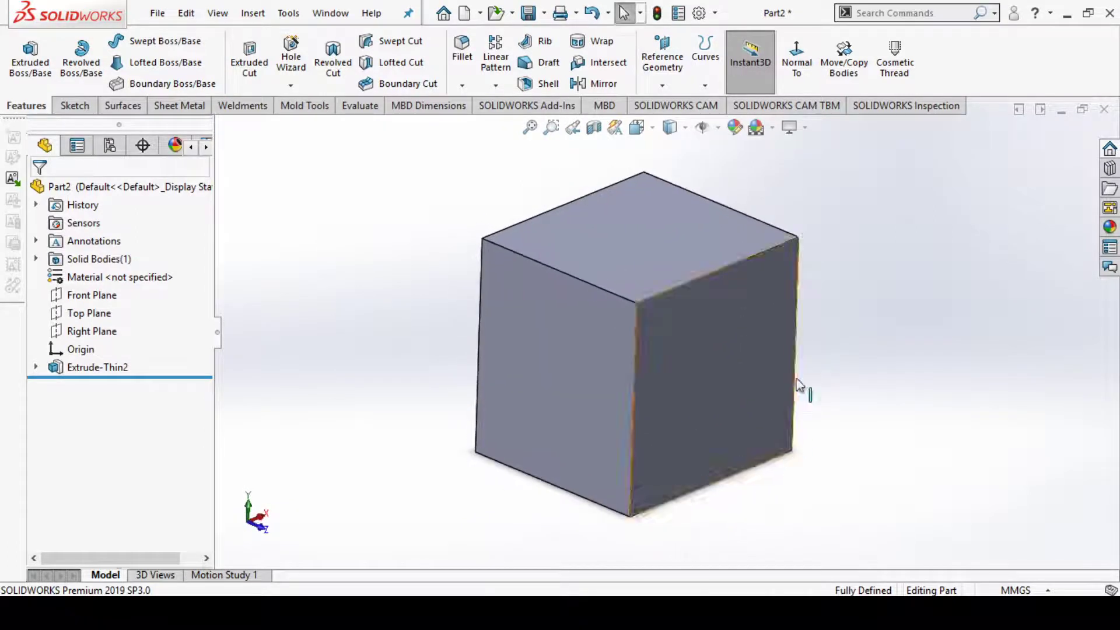
pyautogui.moveTo(800, 388); pyautogui.dragTo(846, 426, button='middle')
pyautogui.scroll(-2, 724, 228)
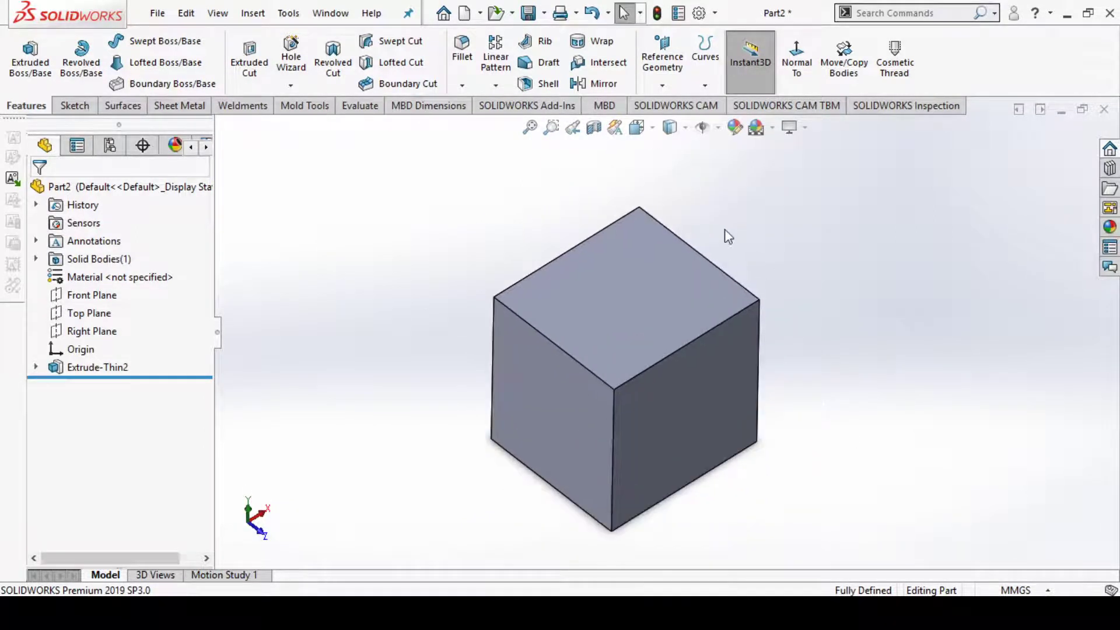
# Inspect the hollow interior with a section view at the Front Plane and offset from the inner end face, and leave the section view.
pyautogui.moveTo(748, 406); pyautogui.dragTo(685, 470, button='middle')
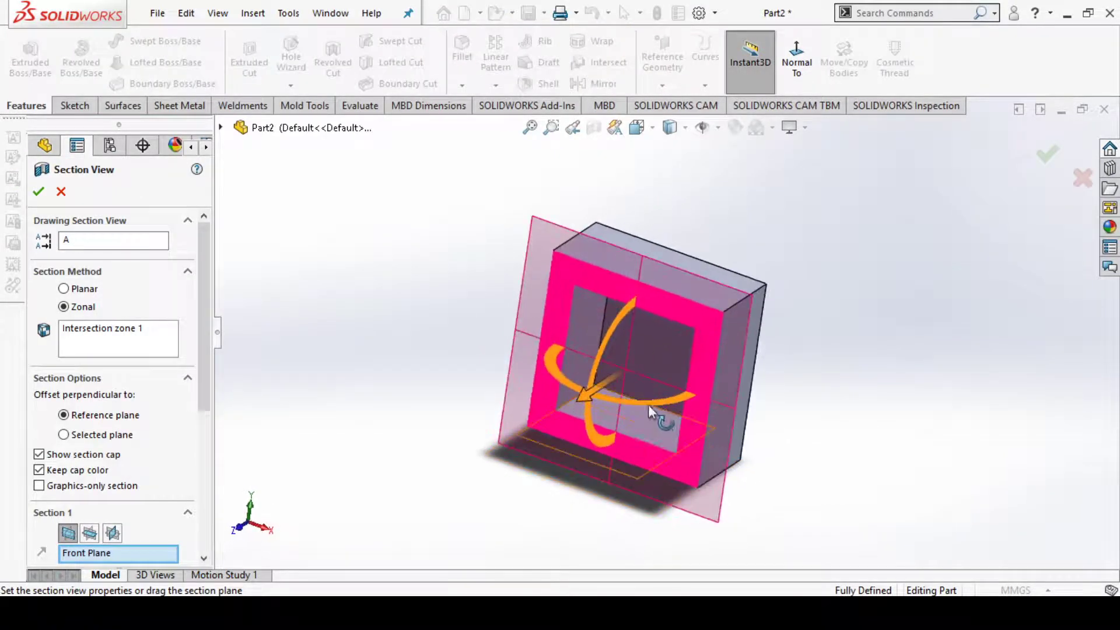
pyautogui.moveTo(611, 384); pyautogui.dragTo(743, 392, button='middle')
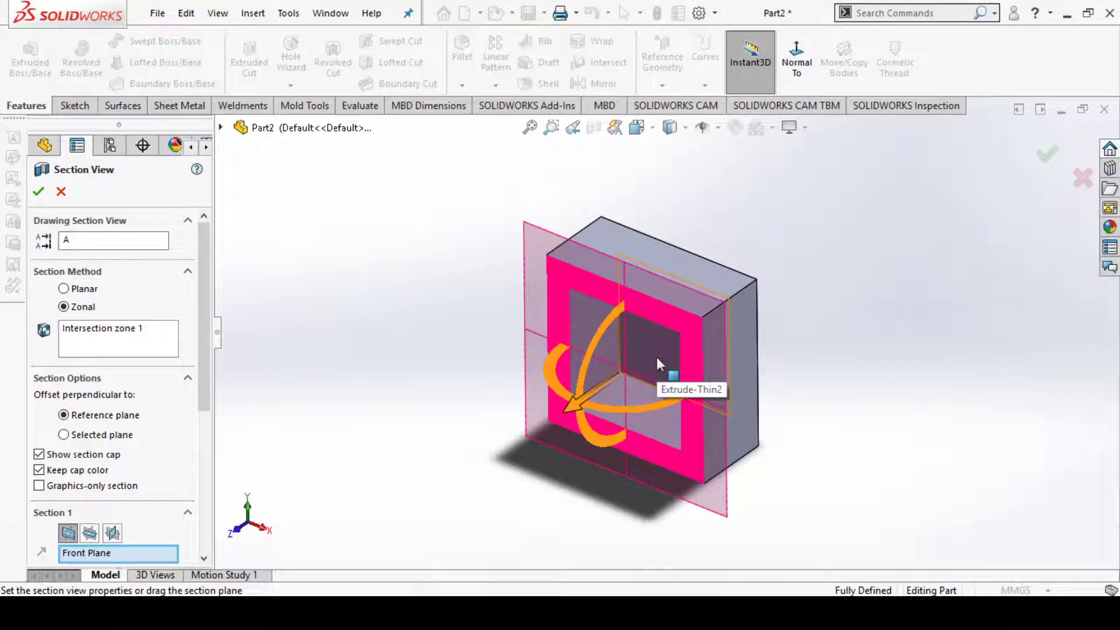
pyautogui.click(656, 357)
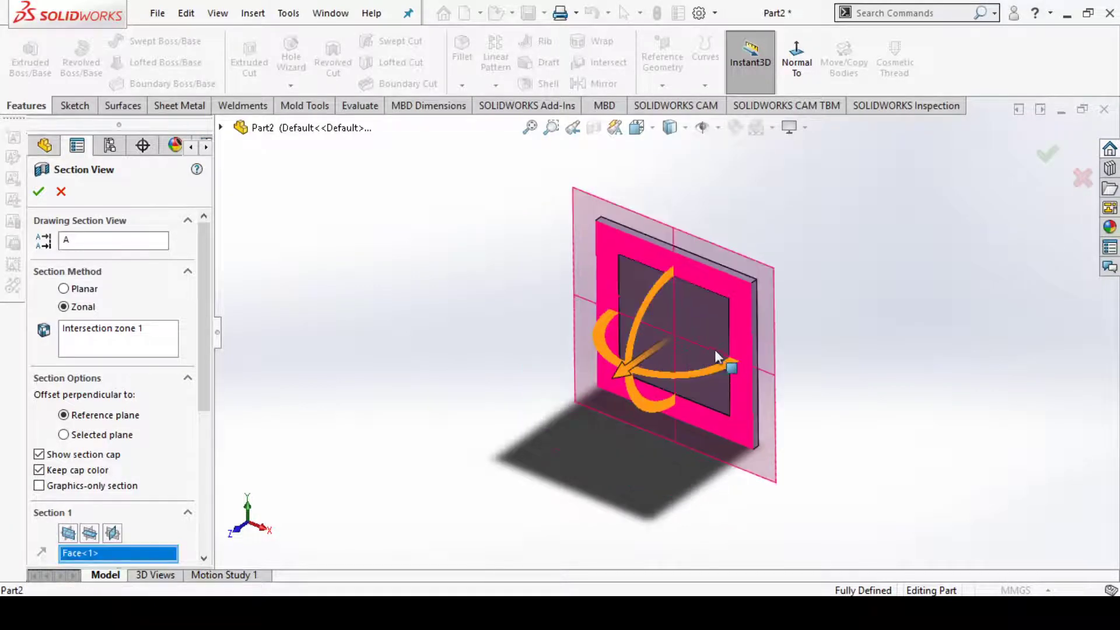
pyautogui.moveTo(627, 370); pyautogui.dragTo(647, 440)
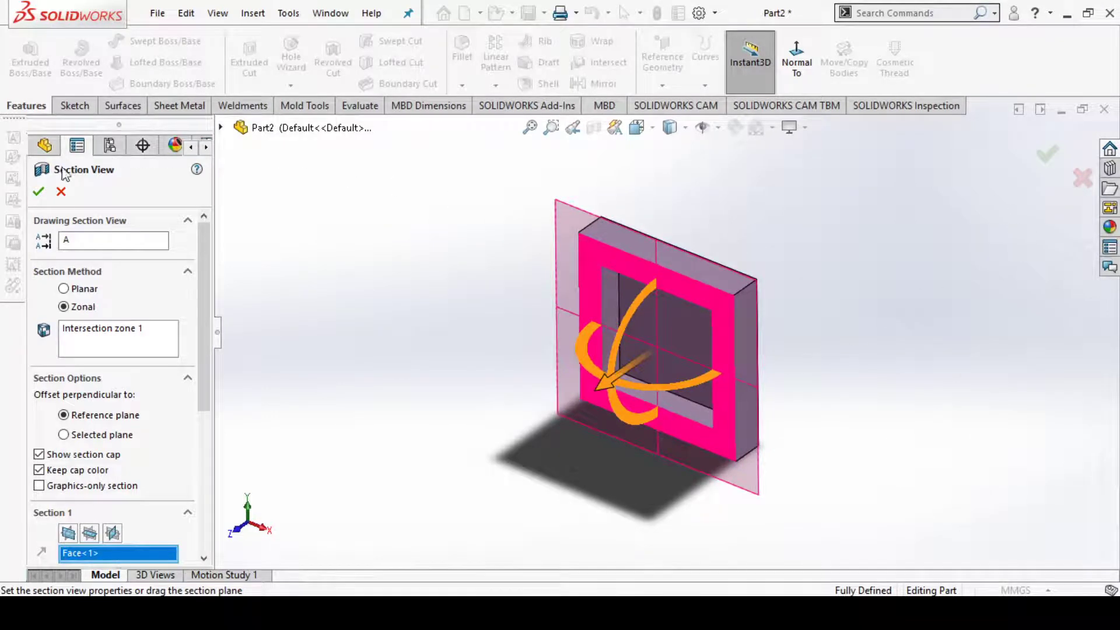
pyautogui.click(62, 191)
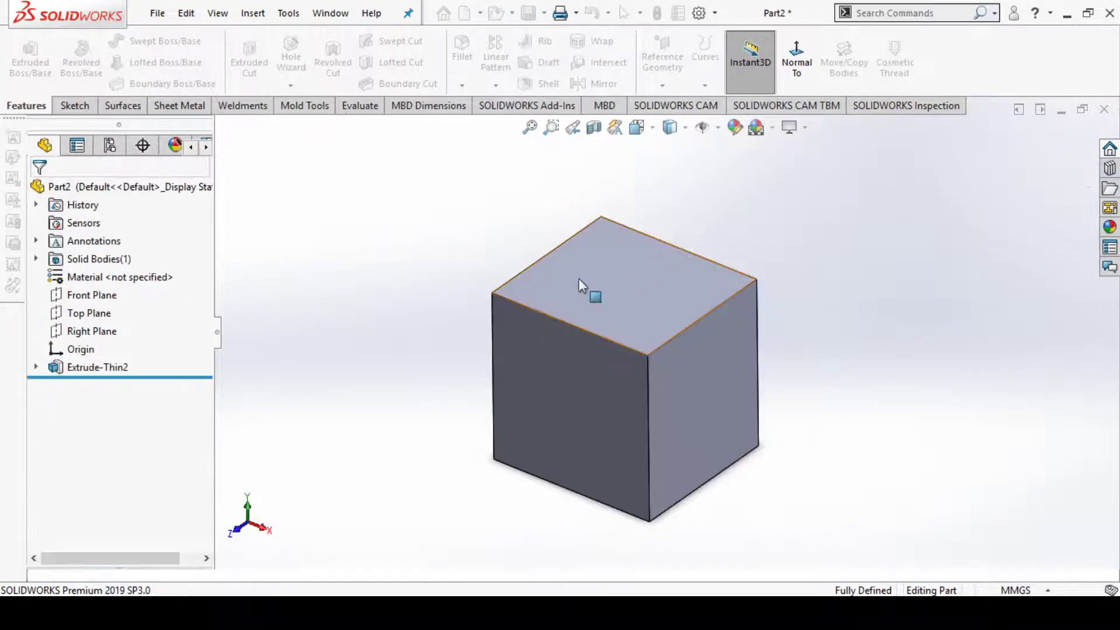
# Reopen the thin extrusion's definition and review its direction, thin feature, cap and contour settings.
pyautogui.click(91, 369)
pyautogui.rightClick(91, 368)
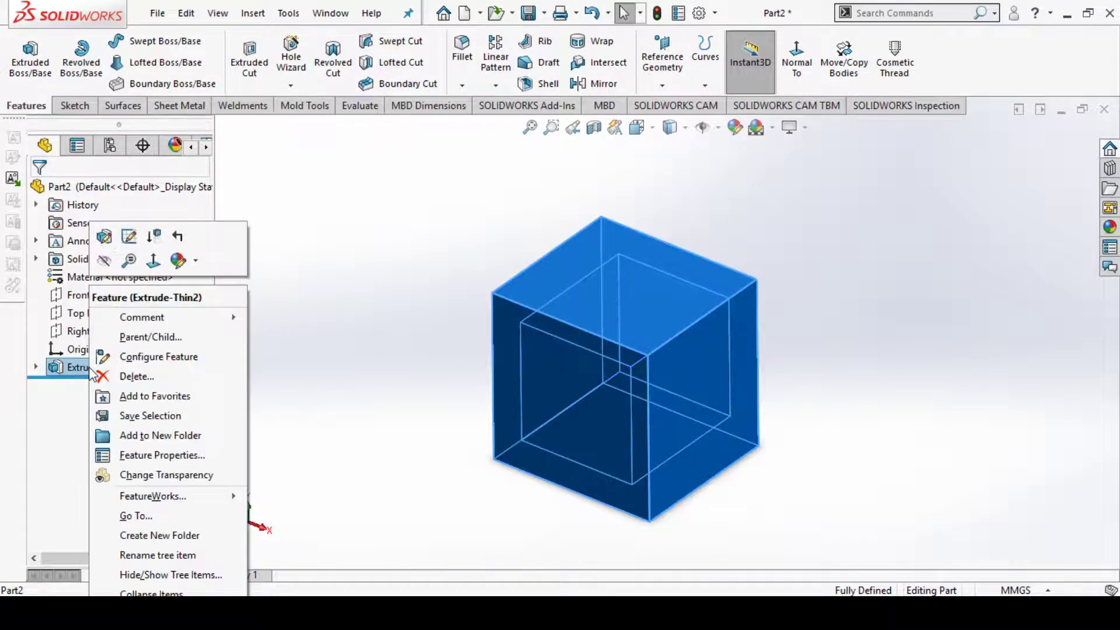
pyautogui.click(105, 237)
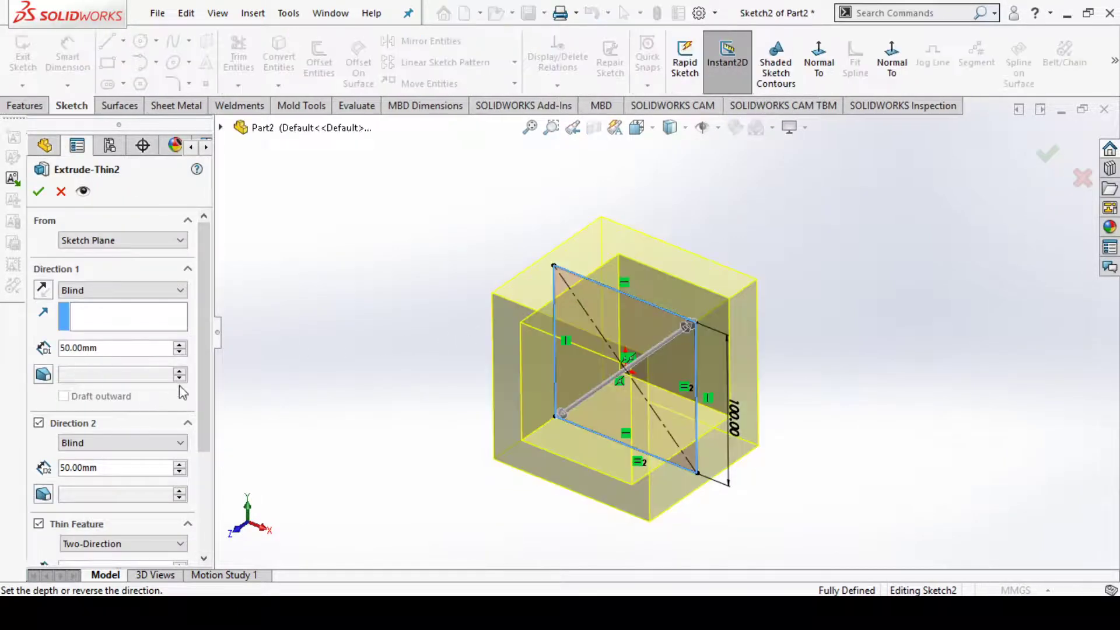
pyautogui.scroll(-5, 212, 430)
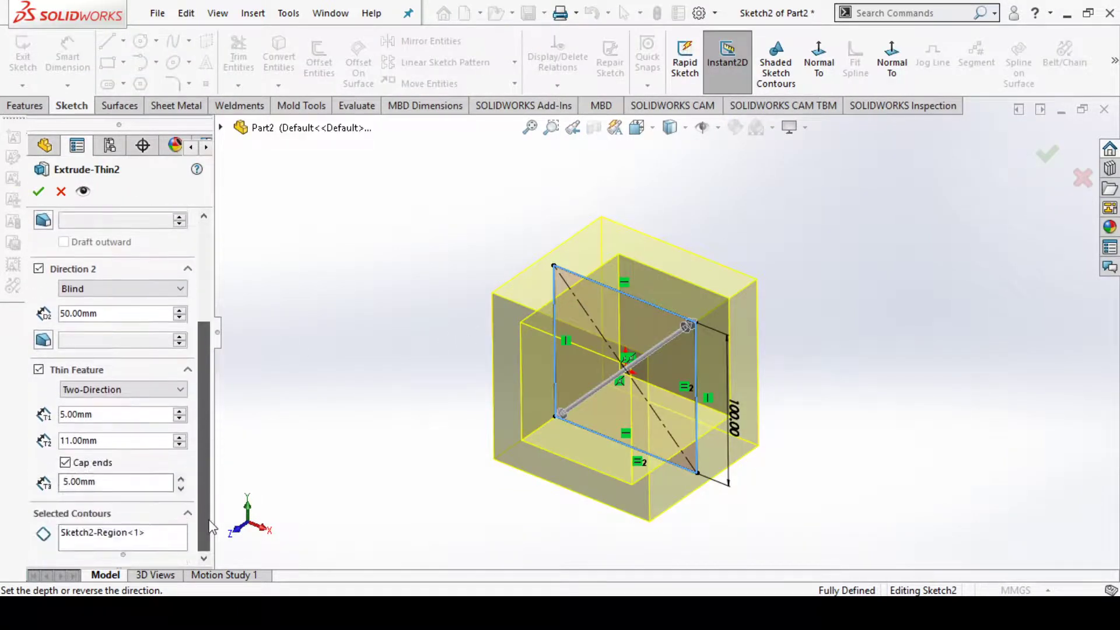
pyautogui.scroll(5, 219, 445)
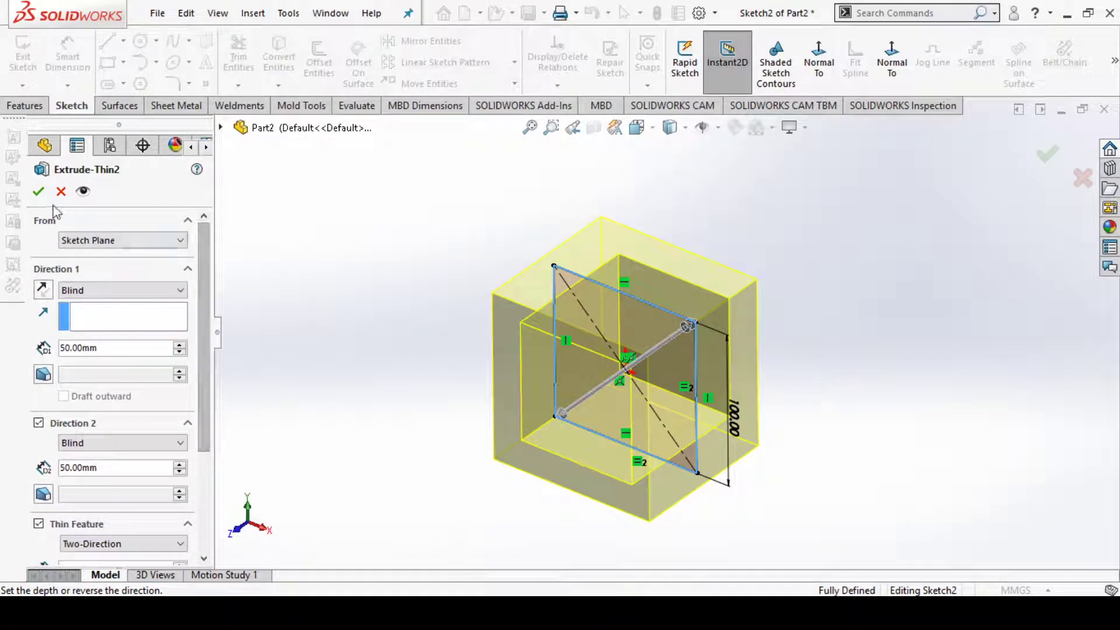
pyautogui.press('Return')
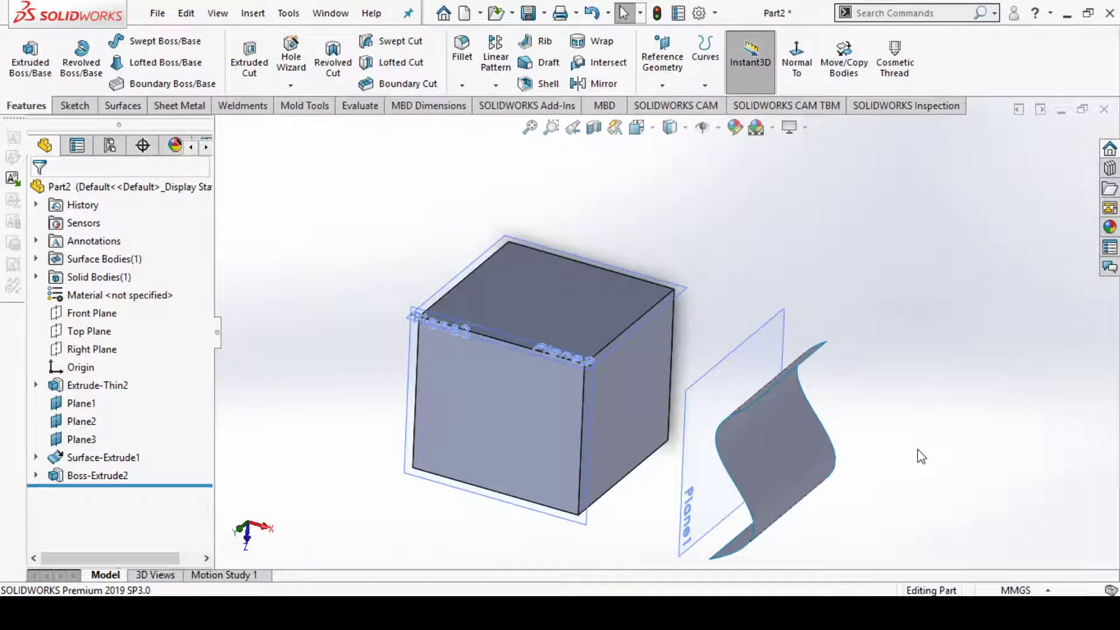
# Examine the box, Plane1 and the S-shaped extruded surface beside it from several angles.
pyautogui.moveTo(916, 409)
pyautogui.mouseDown(button='middle')
pyautogui.moveTo(979, 380)
pyautogui.moveTo(916, 411)
pyautogui.mouseUp(button='middle')
pyautogui.click(761, 376)
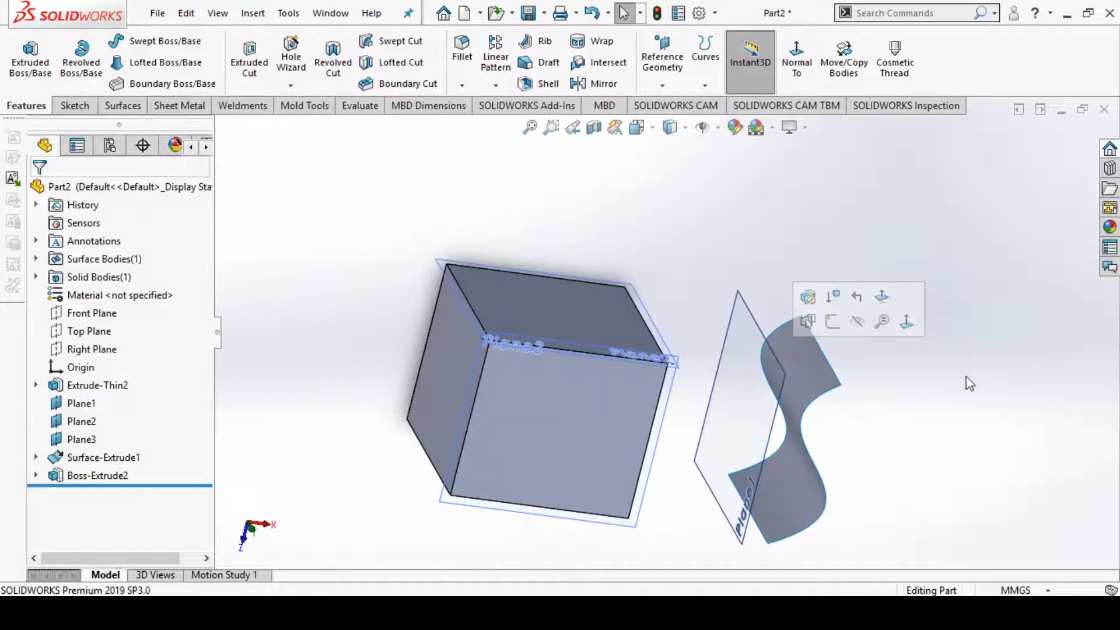
pyautogui.moveTo(971, 384)
pyautogui.mouseDown(button='middle')
pyautogui.moveTo(937, 387)
pyautogui.moveTo(965, 399)
pyautogui.mouseUp(button='middle')
pyautogui.moveTo(751, 373); pyautogui.dragTo(778, 394, button='middle')
pyautogui.scroll(-2, 788, 415)
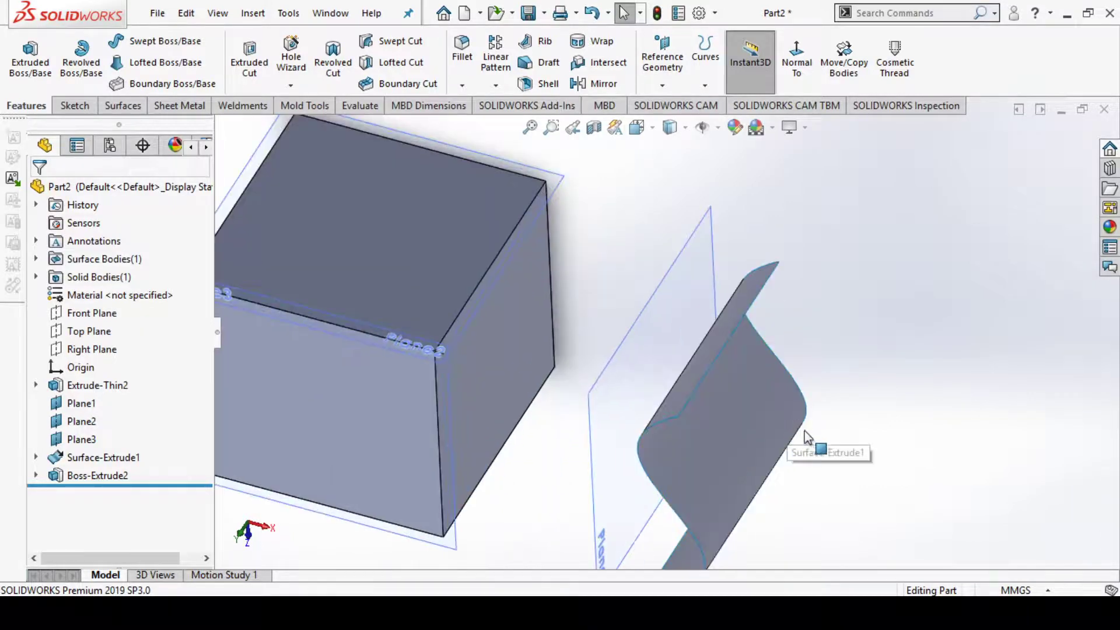
pyautogui.scroll(1, 863, 433)
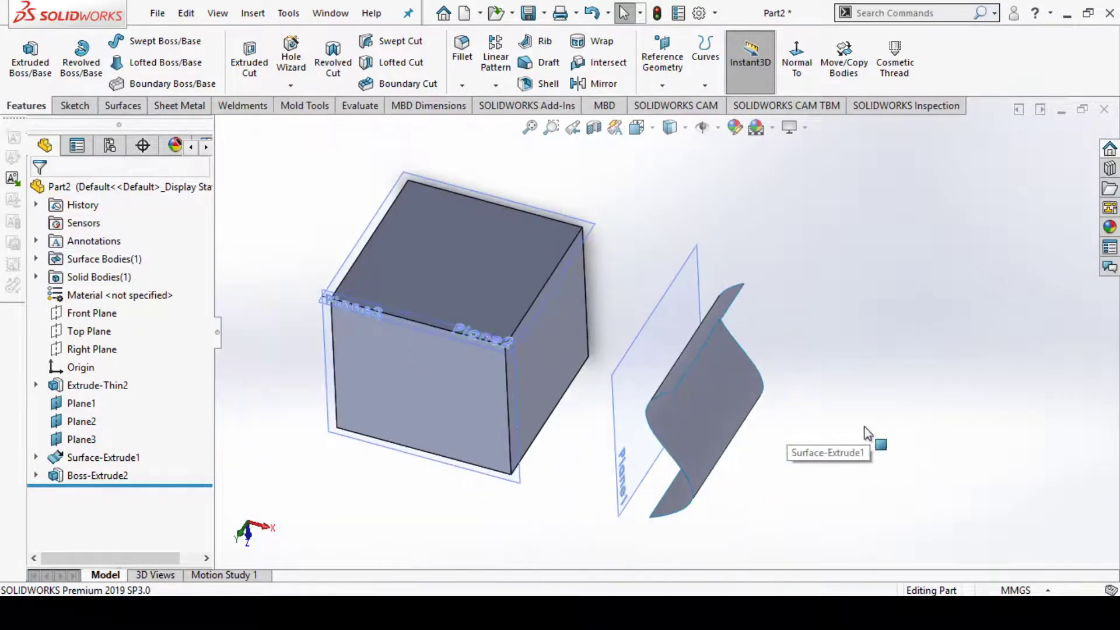
pyautogui.click(729, 398)
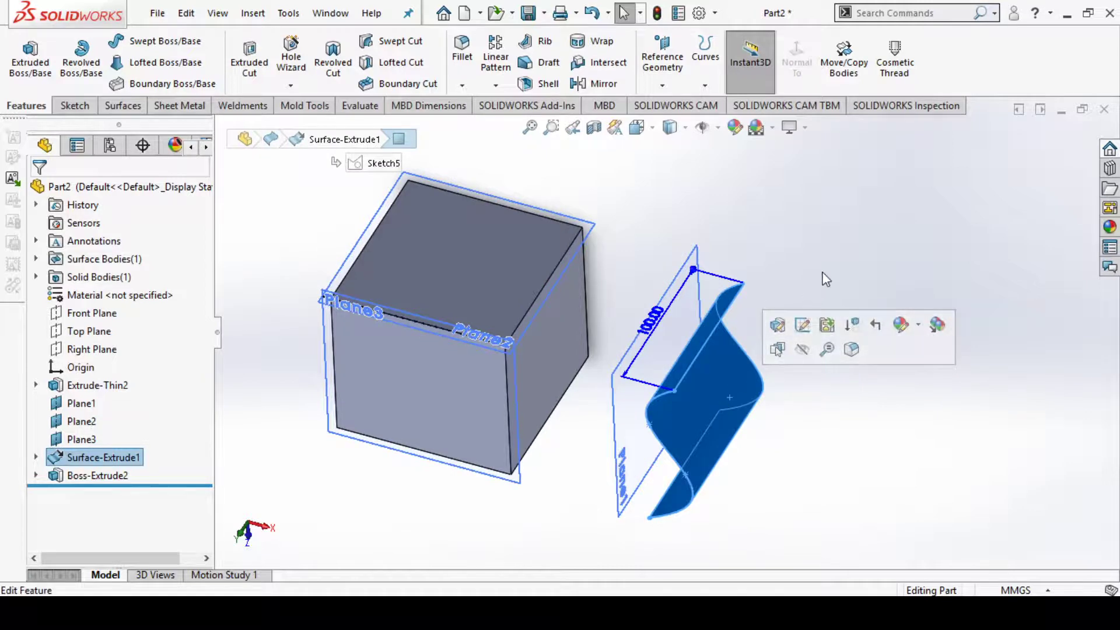
pyautogui.moveTo(718, 404); pyautogui.dragTo(765, 370, button='middle')
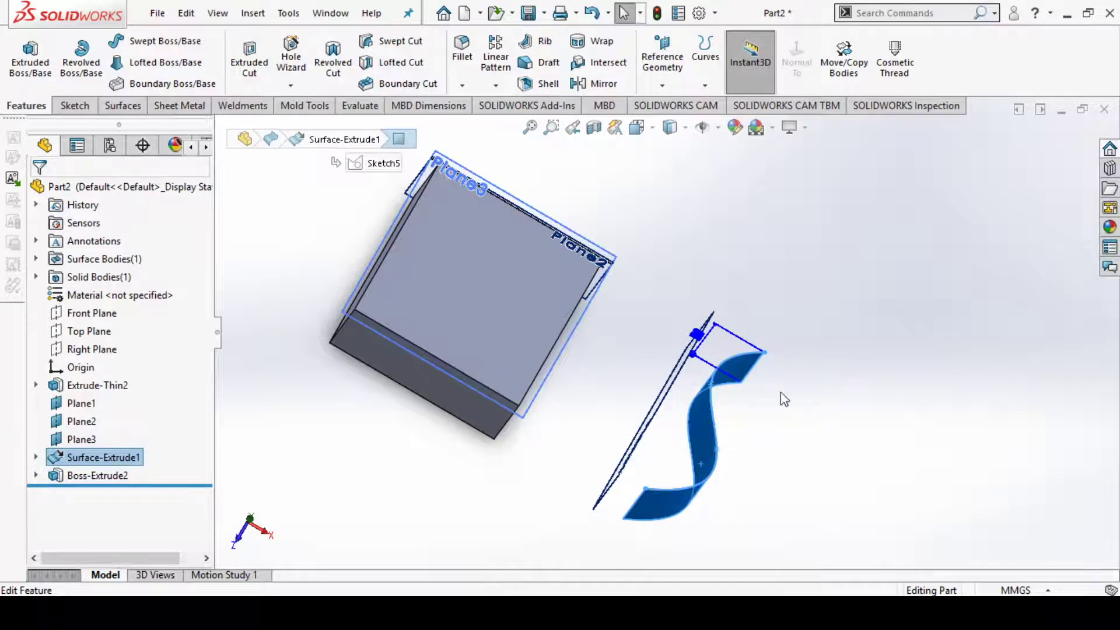
# Review the surface modelling commands and examine how the curved surface and reference planes sit relative to the box.
pyautogui.click(121, 106)
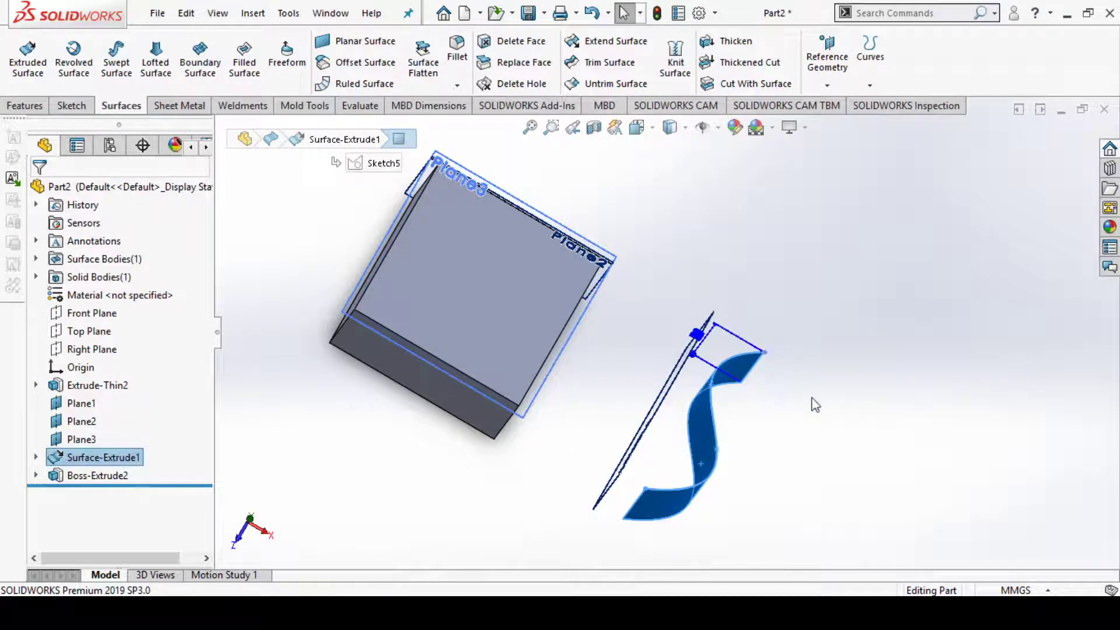
pyautogui.moveTo(815, 405); pyautogui.dragTo(767, 434, button='middle')
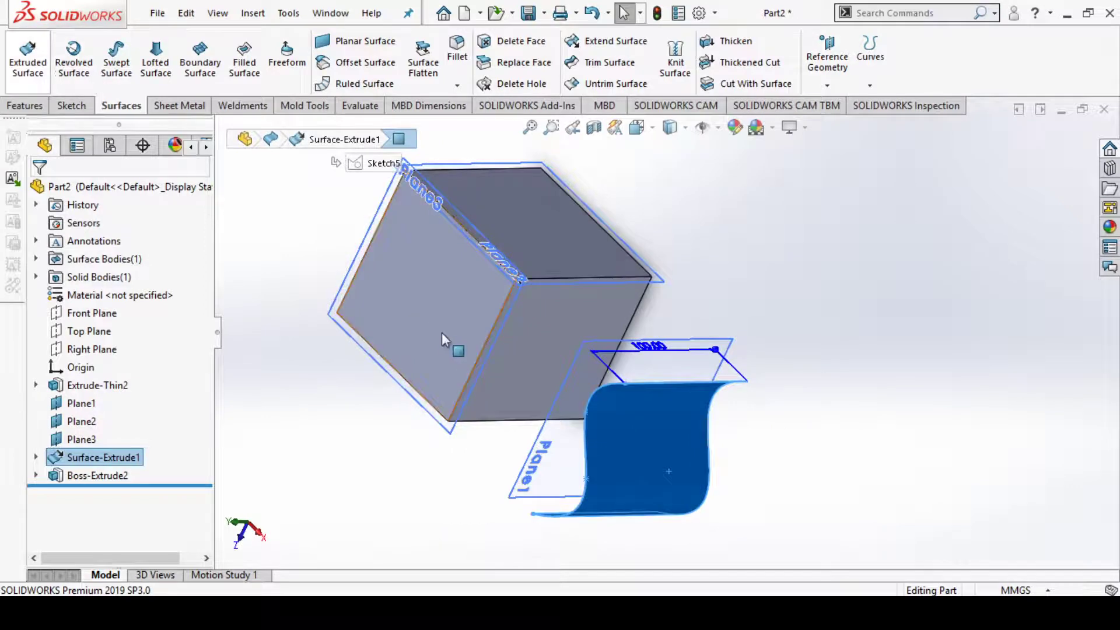
pyautogui.moveTo(829, 424); pyautogui.dragTo(789, 472, button='middle')
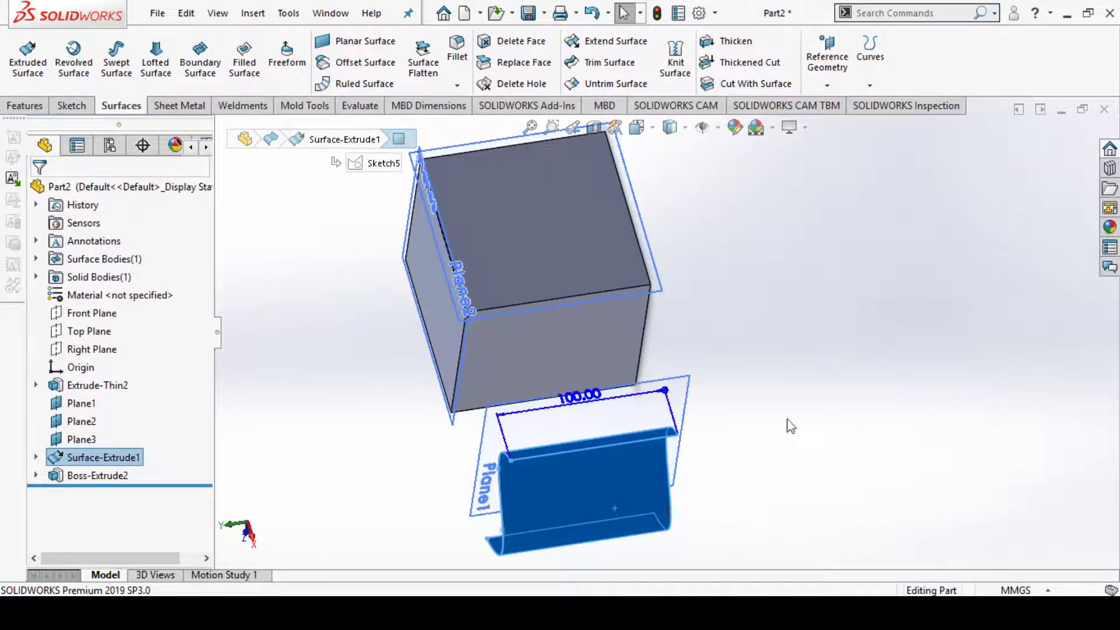
pyautogui.click(851, 445)
pyautogui.moveTo(790, 459); pyautogui.dragTo(856, 565, button='middle')
pyautogui.scroll(2, 911, 540)
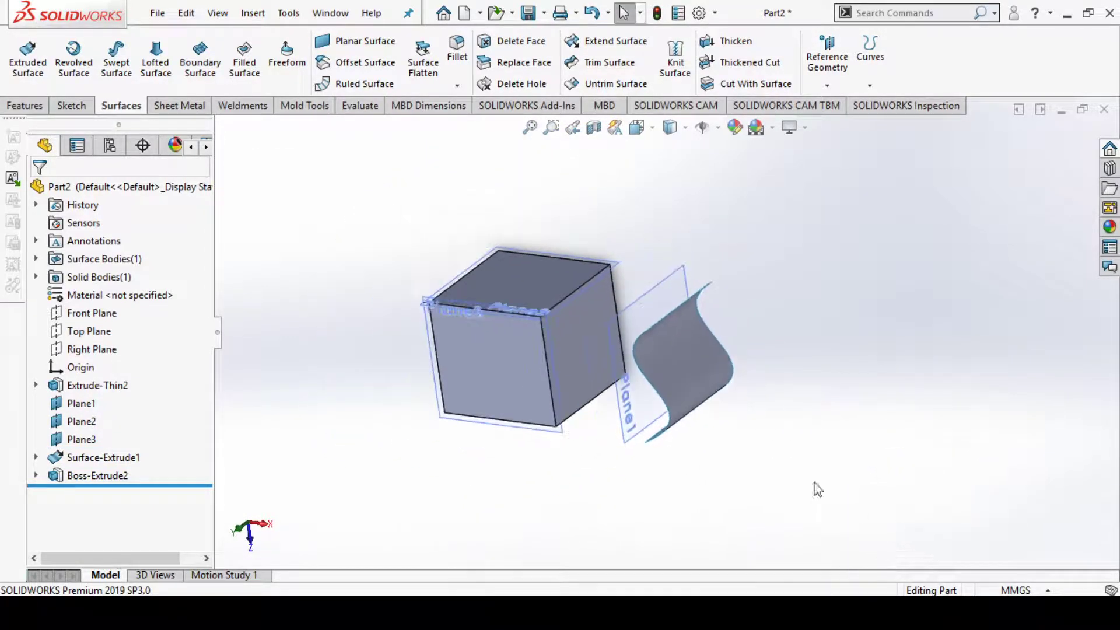
pyautogui.scroll(-2, 533, 301)
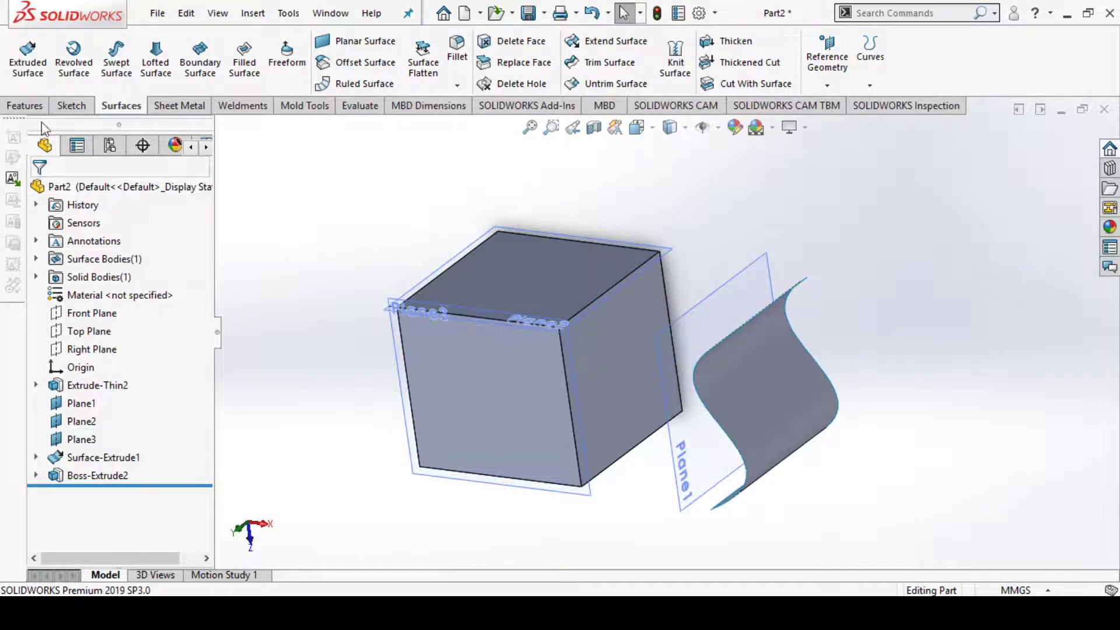
pyautogui.click(32, 105)
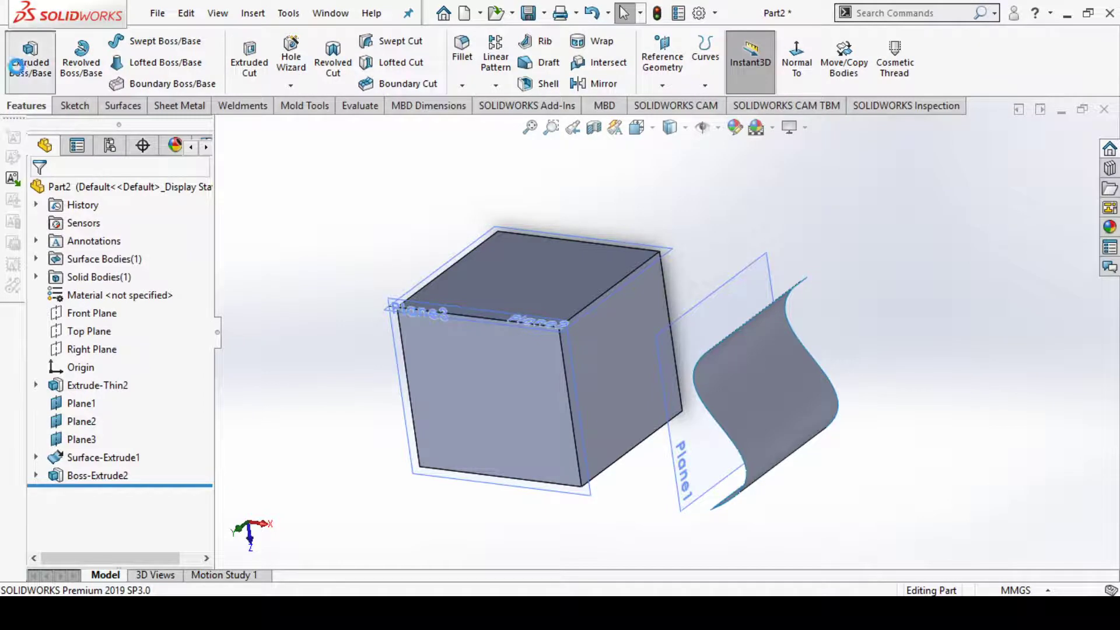
pyautogui.click(17, 64)
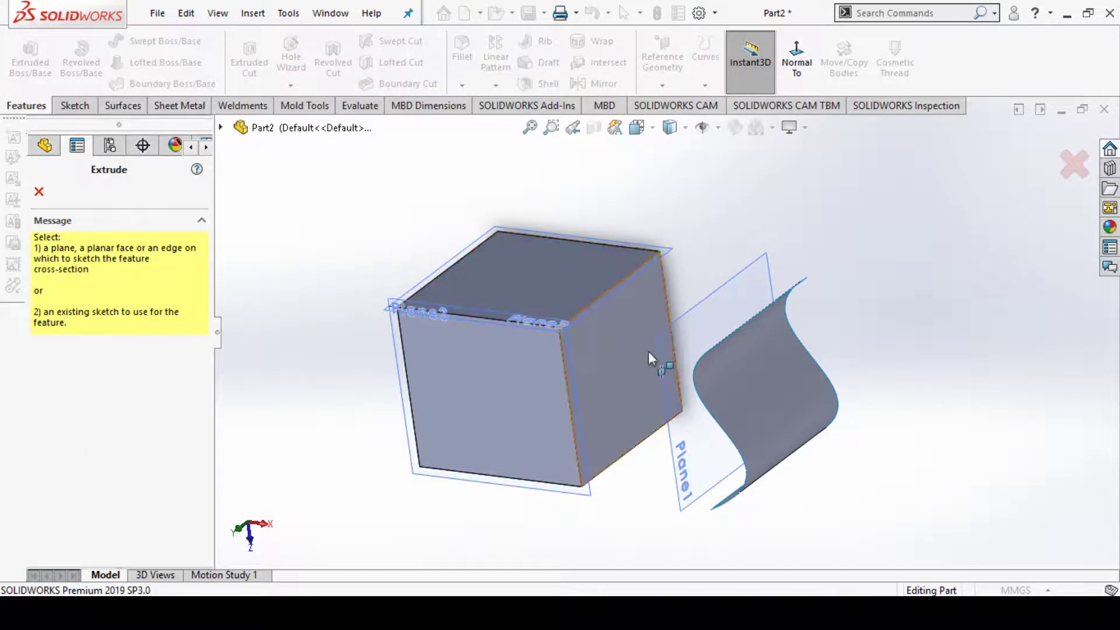
pyautogui.moveTo(877, 349); pyautogui.dragTo(781, 408, button='middle')
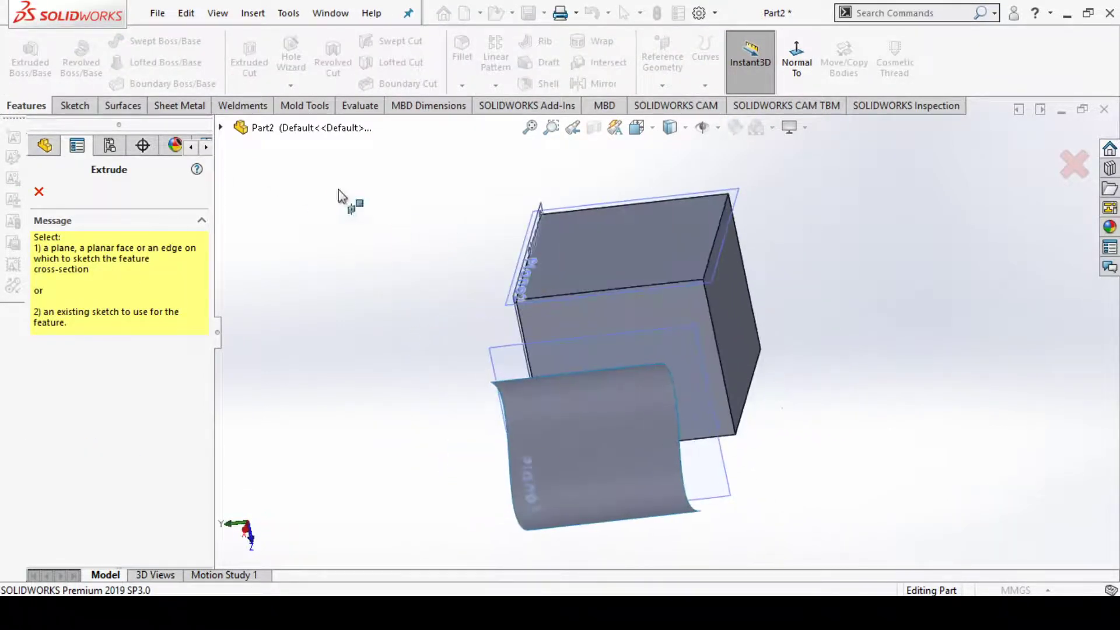
pyautogui.click(221, 127)
pyautogui.click(221, 126)
pyautogui.click(222, 127)
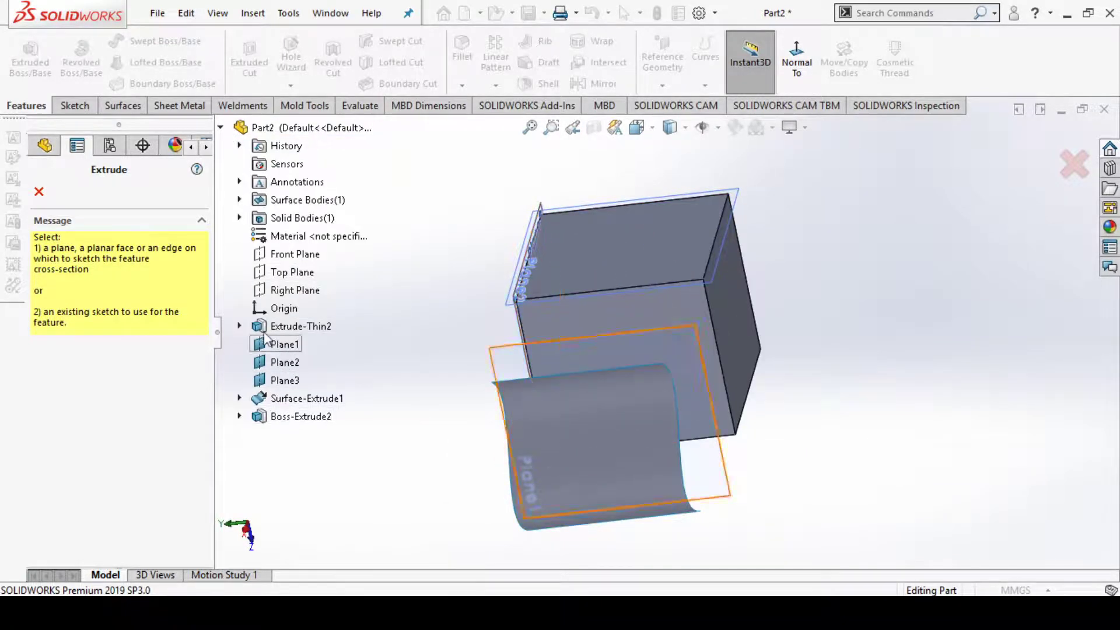
pyautogui.click(240, 325)
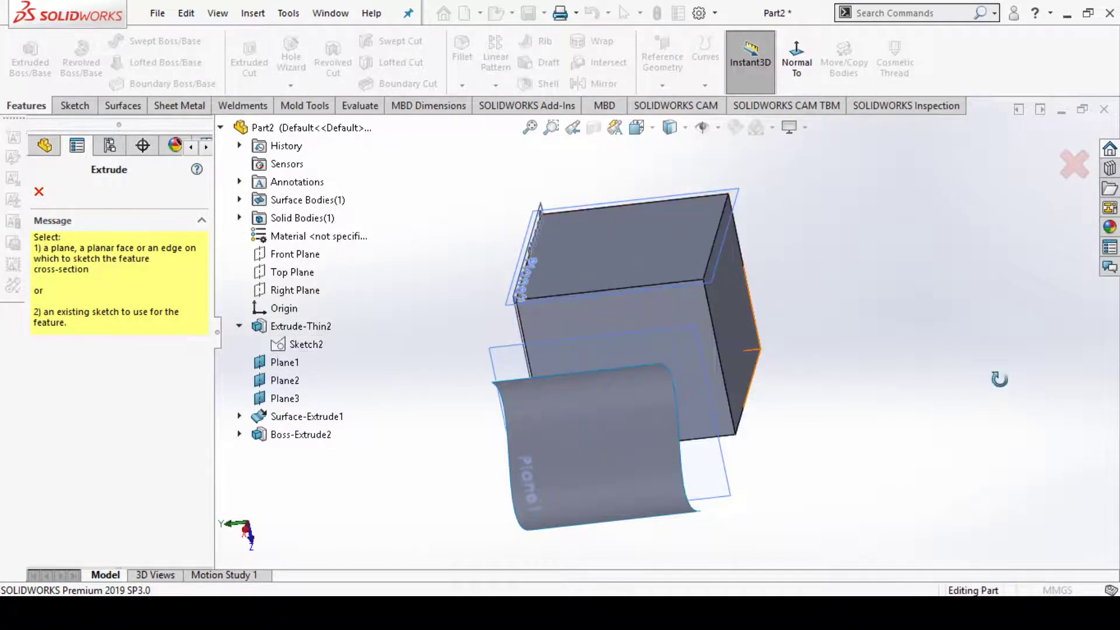
pyautogui.moveTo(997, 377)
pyautogui.mouseDown(button='middle')
pyautogui.moveTo(1010, 407)
pyautogui.moveTo(982, 420)
pyautogui.mouseUp(button='middle')
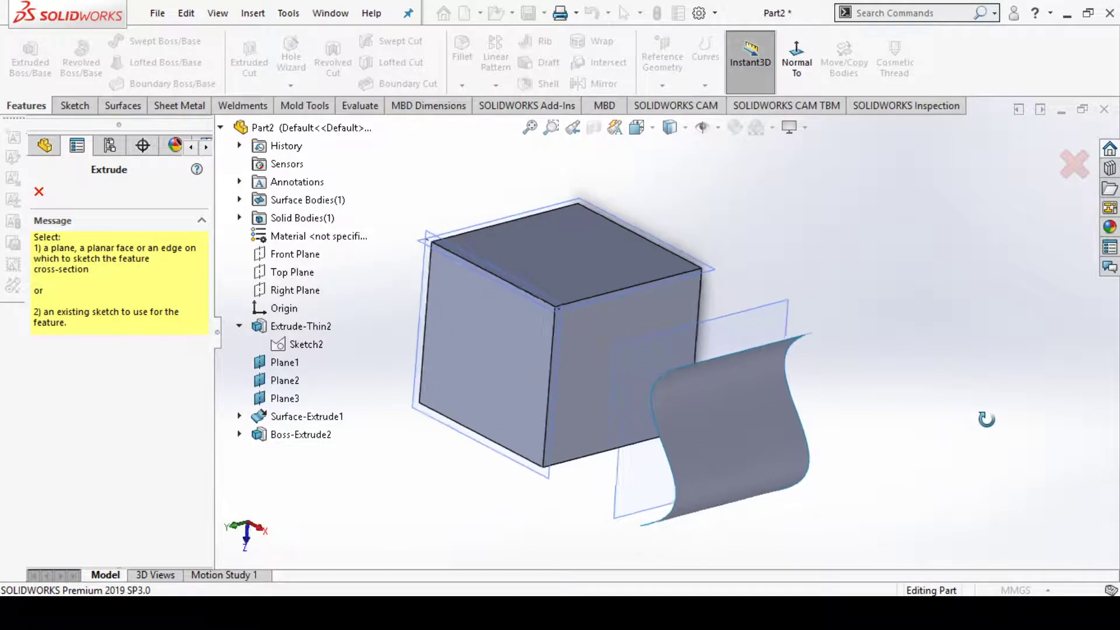
pyautogui.press('Escape')
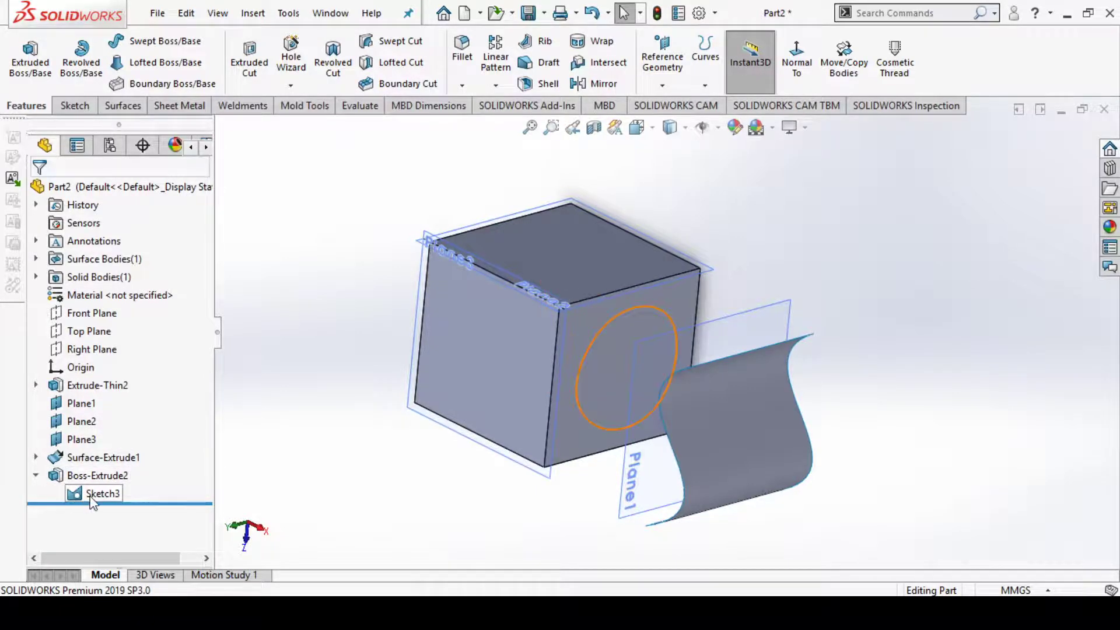
# Delete the existing cylinder extrusion from the box's end face, keeping its circle sketch for reuse.
pyautogui.click(93, 496)
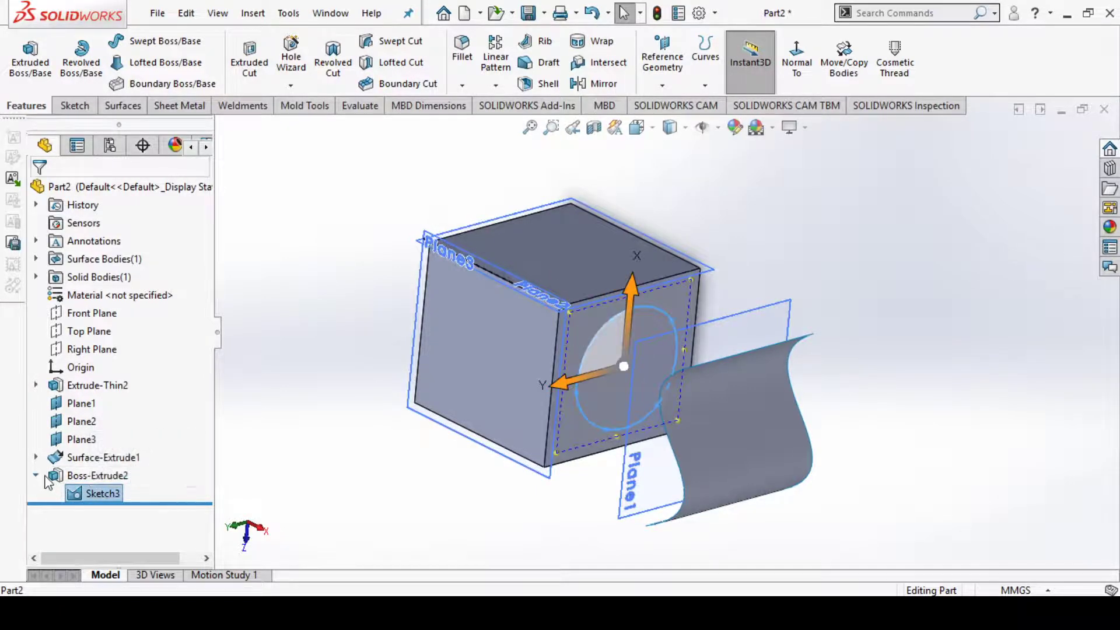
pyautogui.click(62, 476)
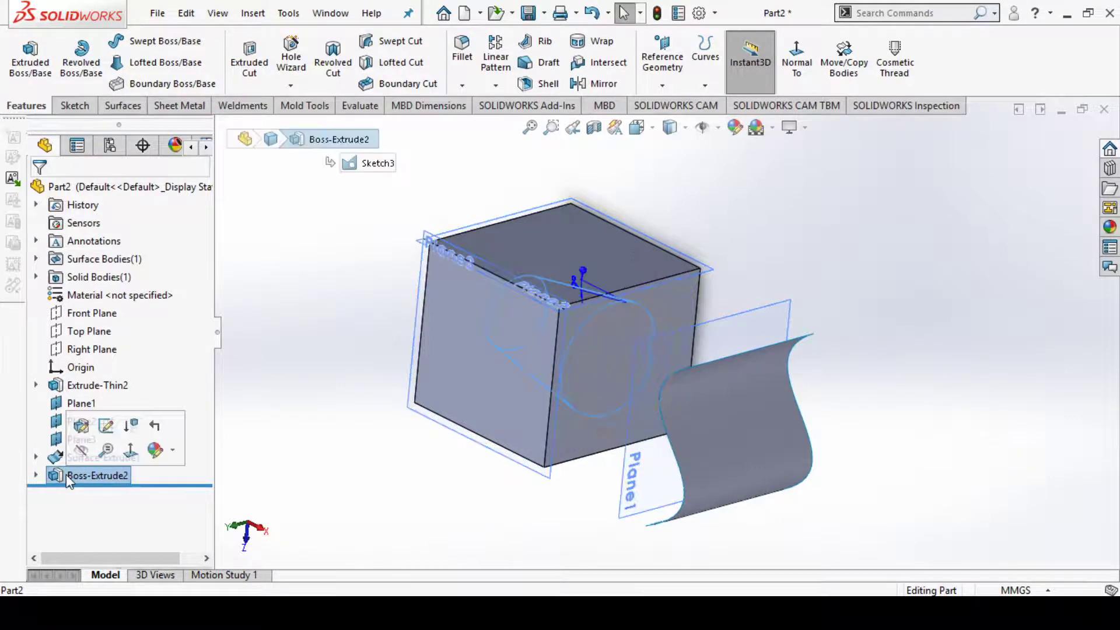
pyautogui.press('Delete')
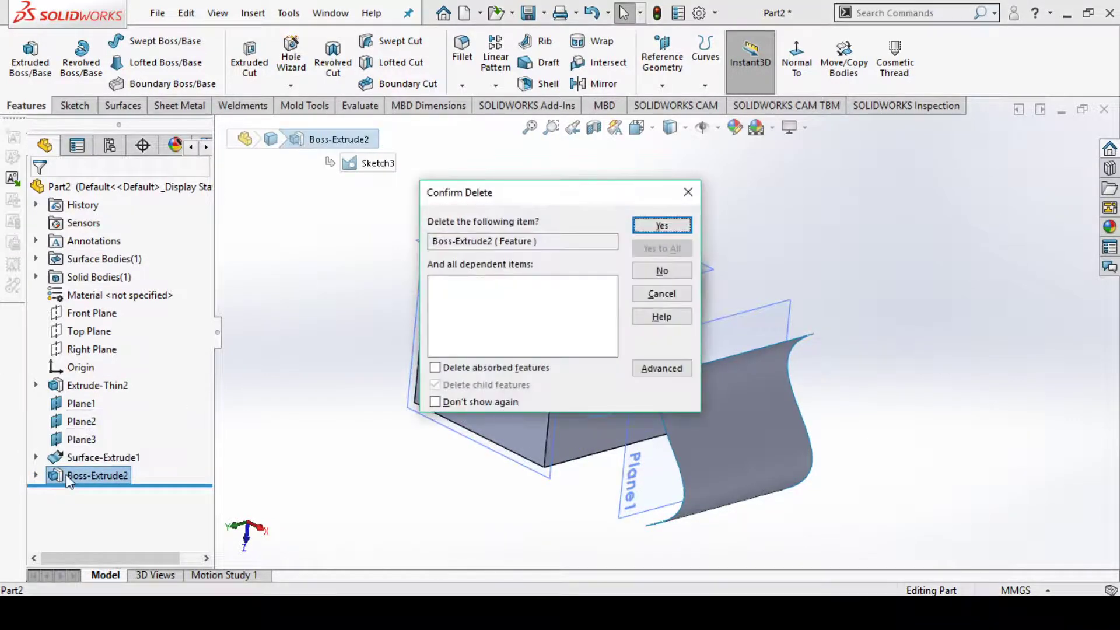
pyautogui.press('Return')
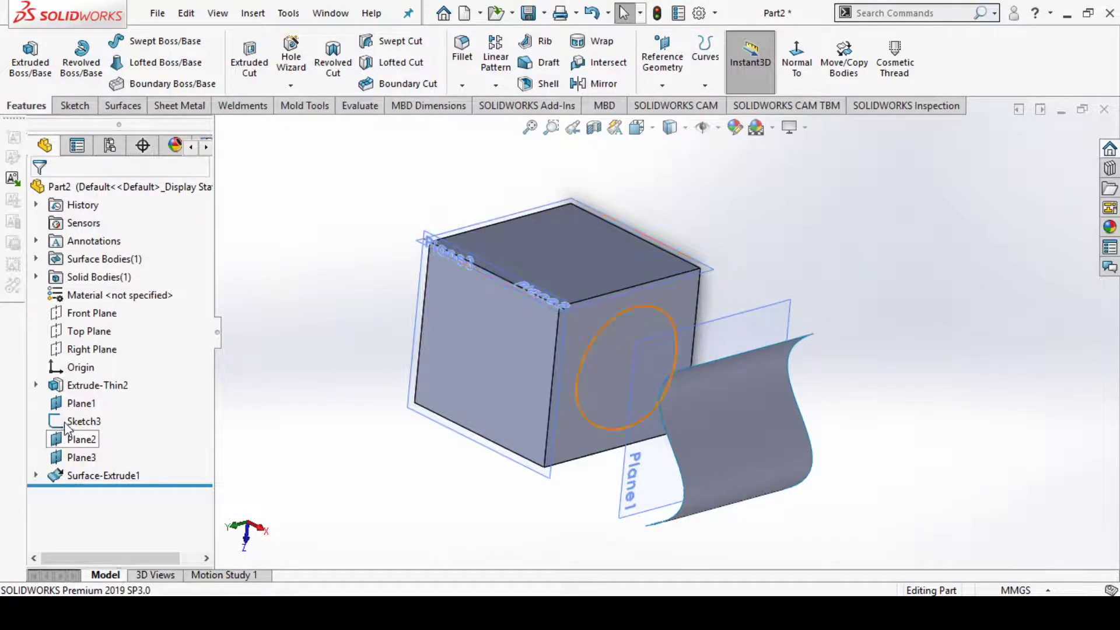
pyautogui.click(66, 423)
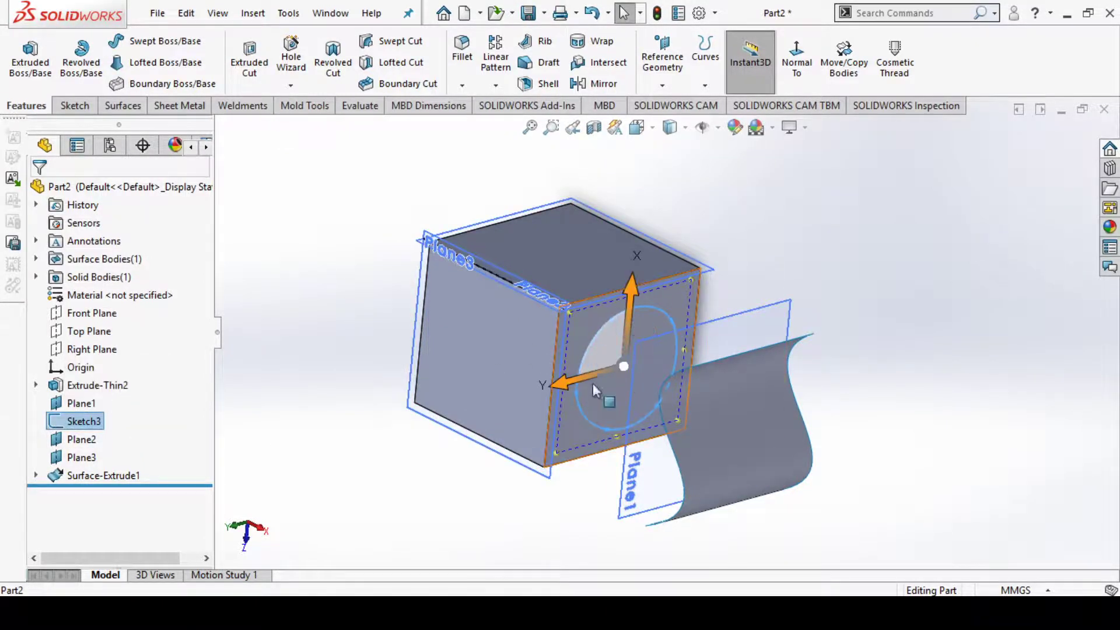
pyautogui.click(872, 300)
pyautogui.moveTo(872, 301)
pyautogui.mouseDown(button='middle')
pyautogui.moveTo(859, 300)
pyautogui.moveTo(904, 262)
pyautogui.moveTo(875, 343)
pyautogui.mouseUp(button='middle')
pyautogui.press('z')
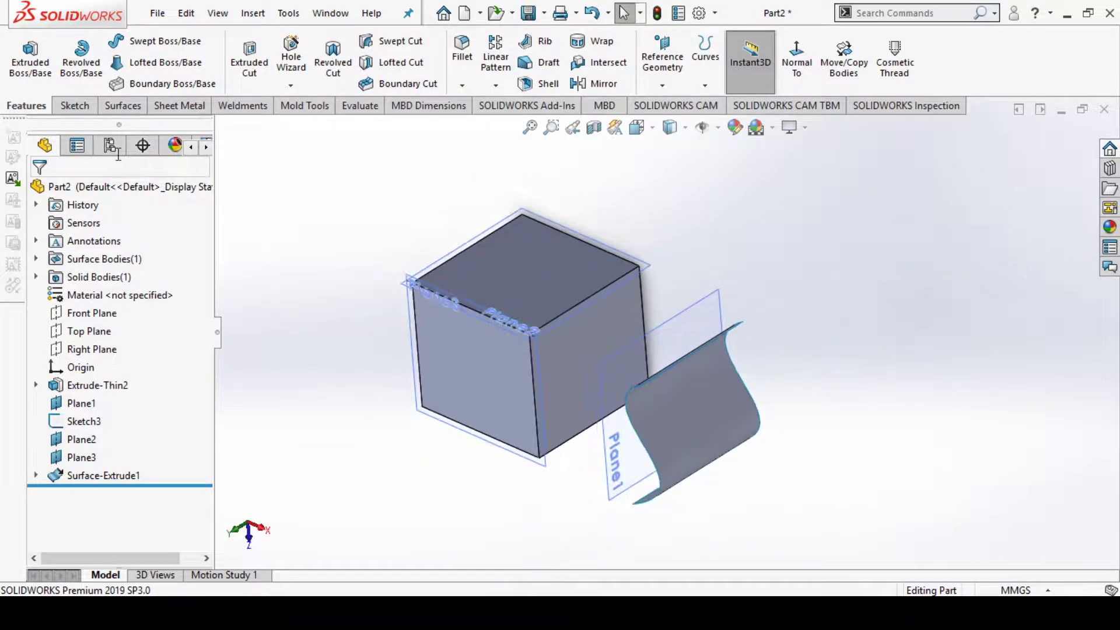
# Extrude the circle on the box's end face outward with a blind depth of 50 mm.
pyautogui.click(30, 58)
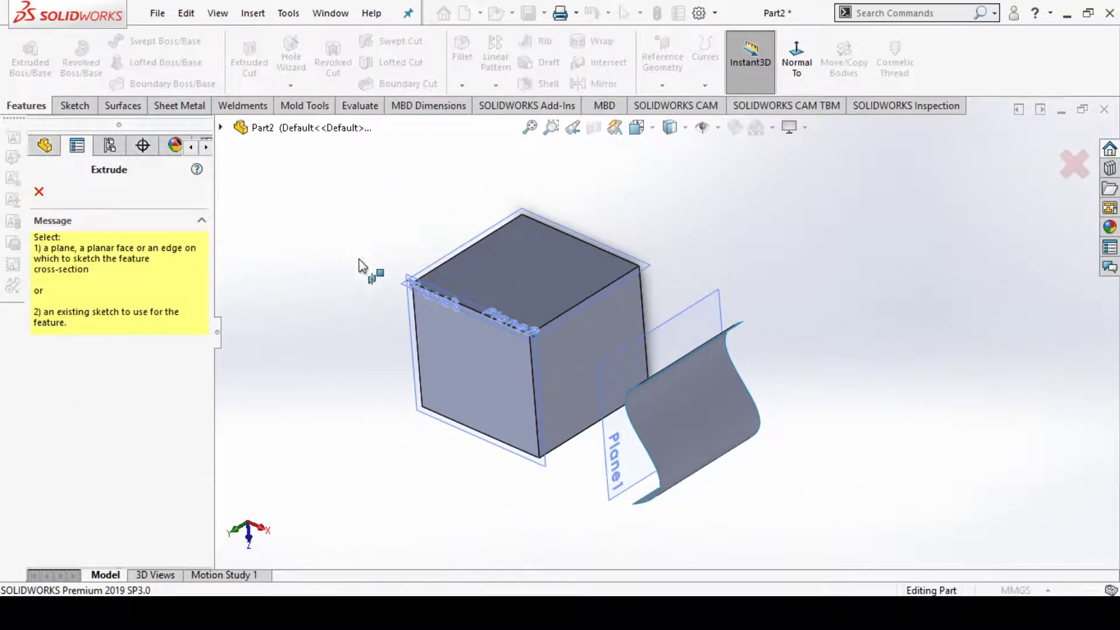
pyautogui.click(565, 343)
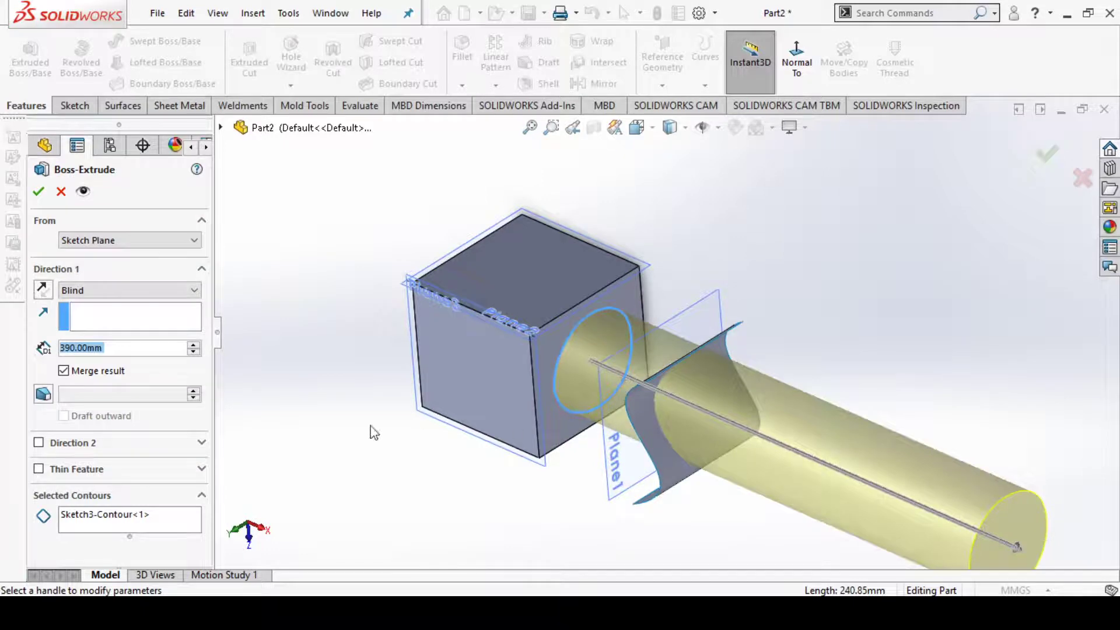
pyautogui.click(193, 352)
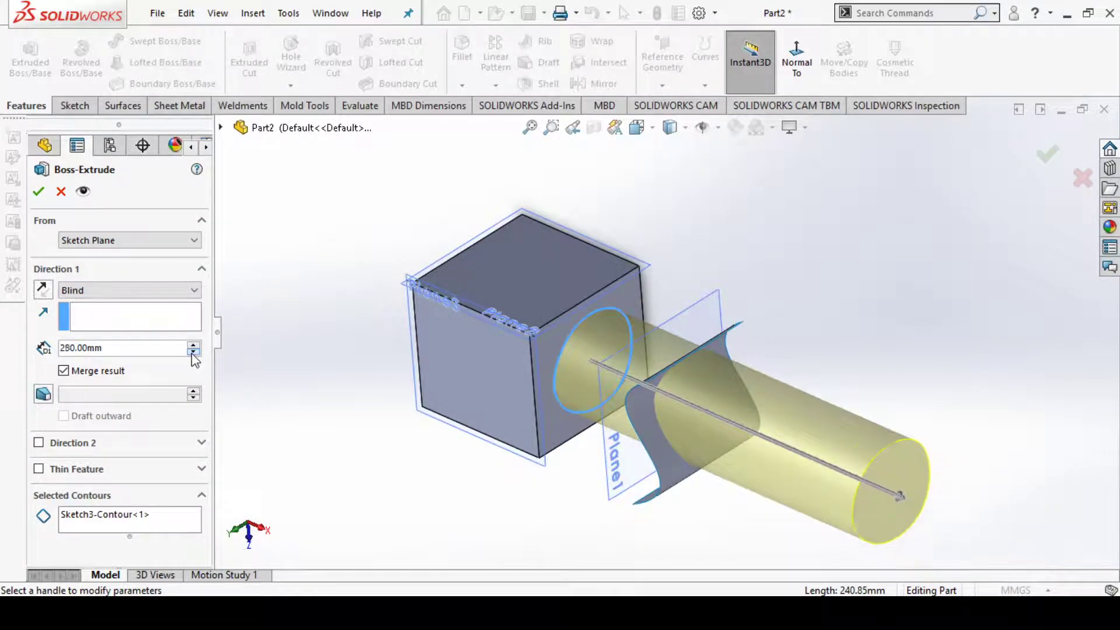
pyautogui.moveTo(193, 351); pyautogui.dragTo(193, 351)
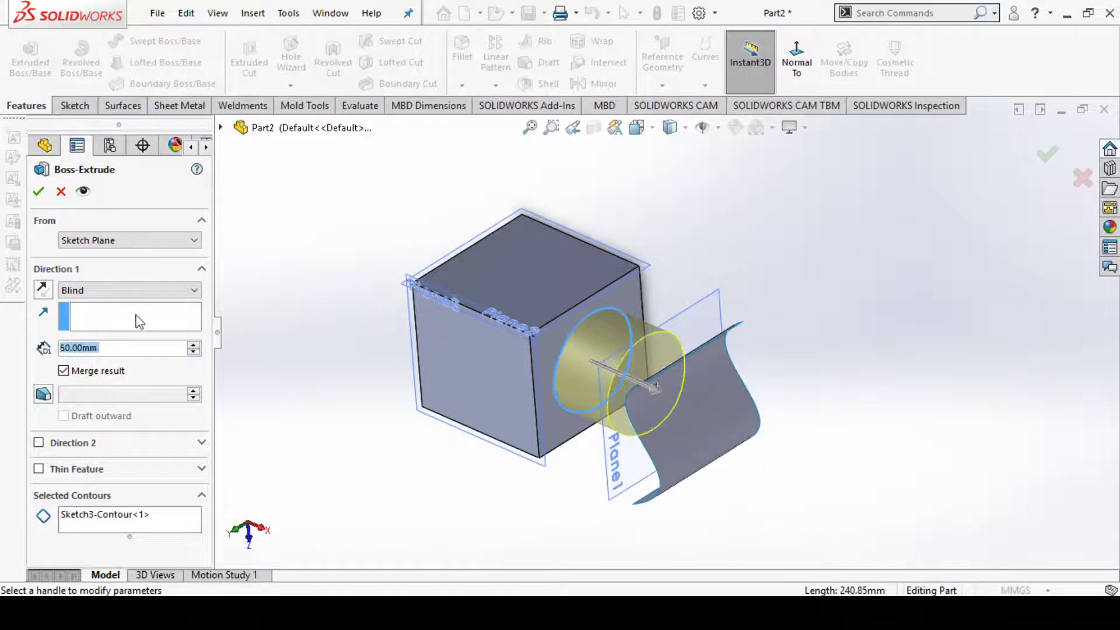
# Change the extrusion's end condition to Up To Vertex and pick a corner vertex of the S-shaped surface.
pyautogui.click(117, 293)
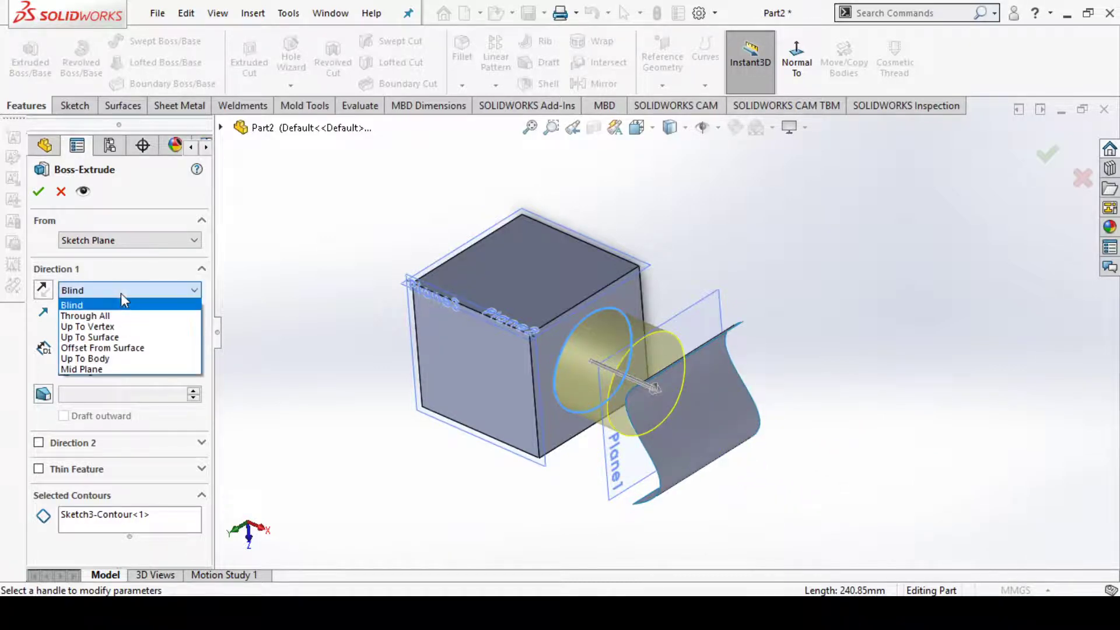
pyautogui.click(116, 326)
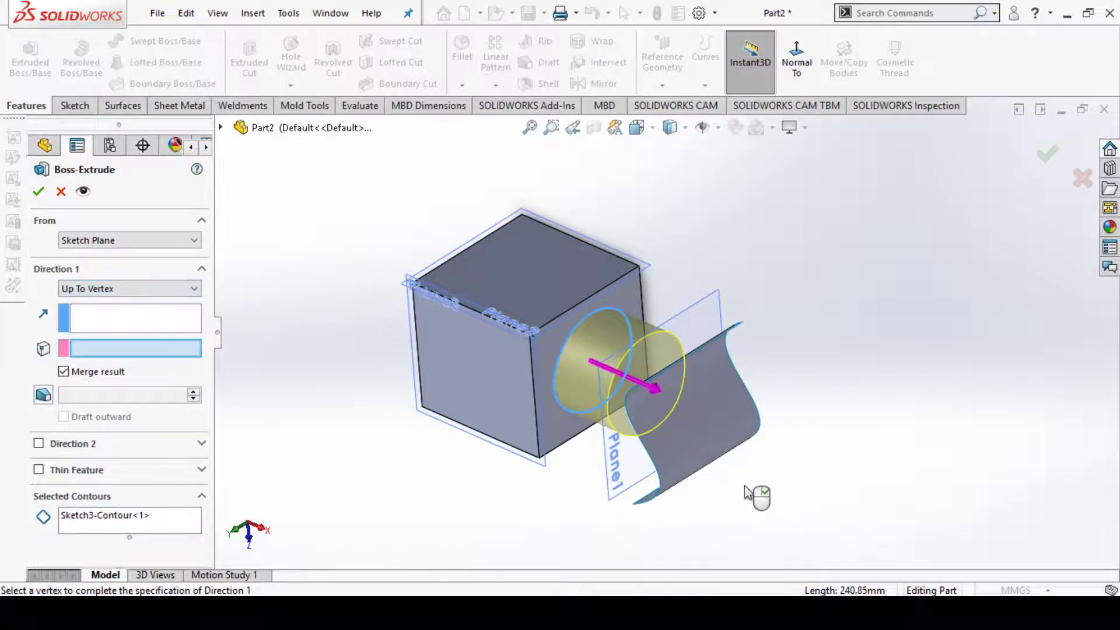
pyautogui.moveTo(744, 466); pyautogui.dragTo(792, 478, button='middle')
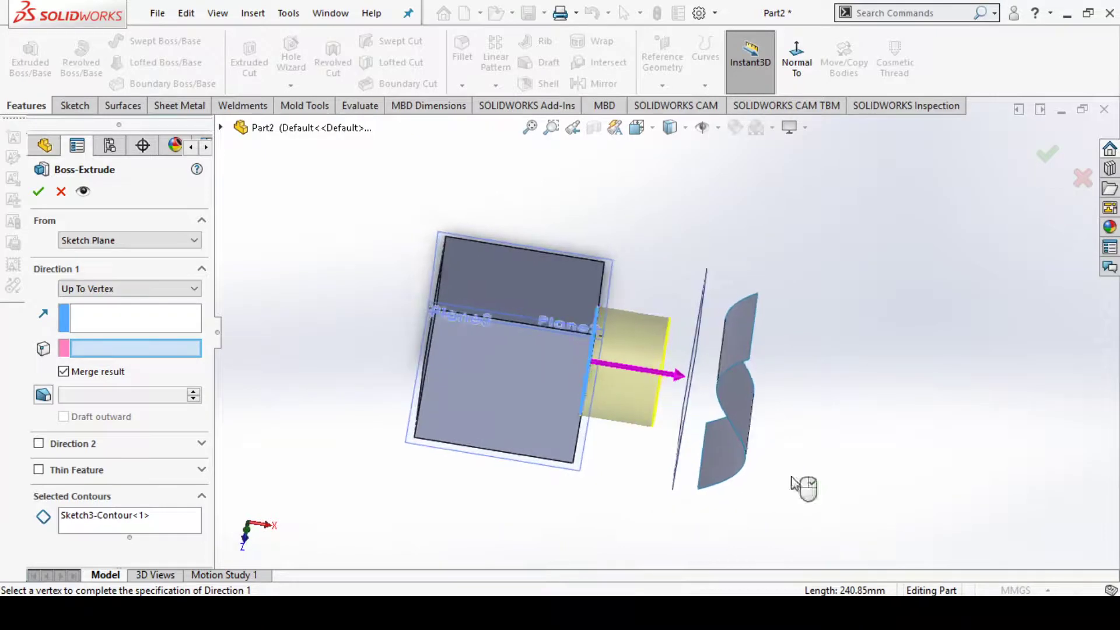
pyautogui.click(750, 361)
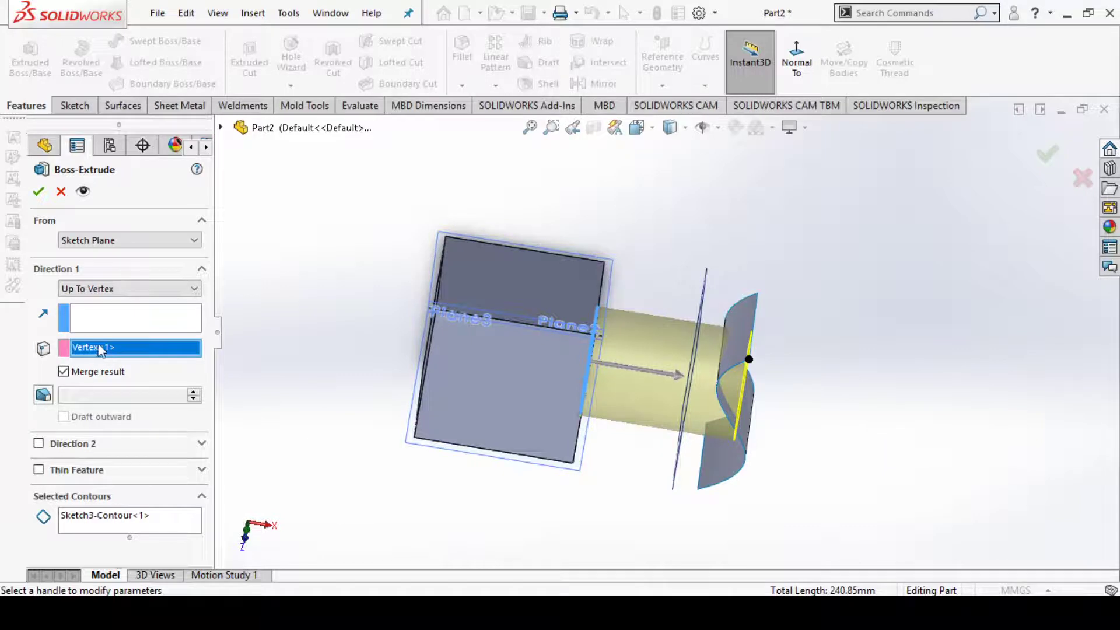
# Set the extrusion direction along a lower edge of the box and examine the preview from the side.
pyautogui.click(139, 325)
pyautogui.moveTo(535, 491)
pyautogui.mouseDown(button='middle')
pyautogui.moveTo(531, 464)
pyautogui.moveTo(501, 428)
pyautogui.moveTo(579, 449)
pyautogui.moveTo(565, 438)
pyautogui.moveTo(560, 478)
pyautogui.moveTo(540, 475)
pyautogui.mouseUp(button='middle')
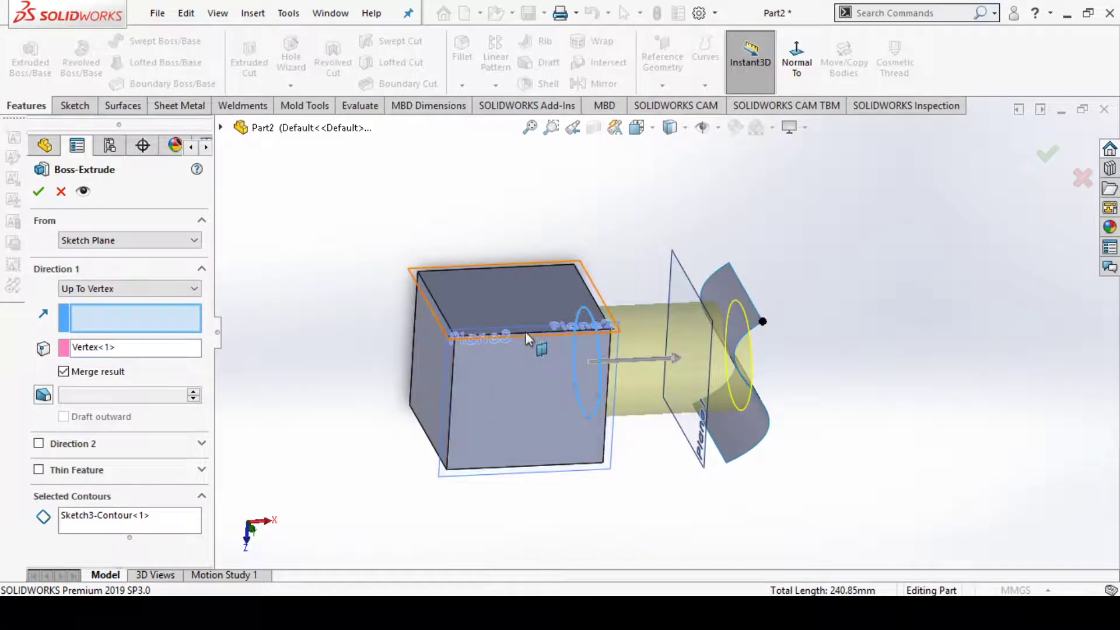
pyautogui.press('f')
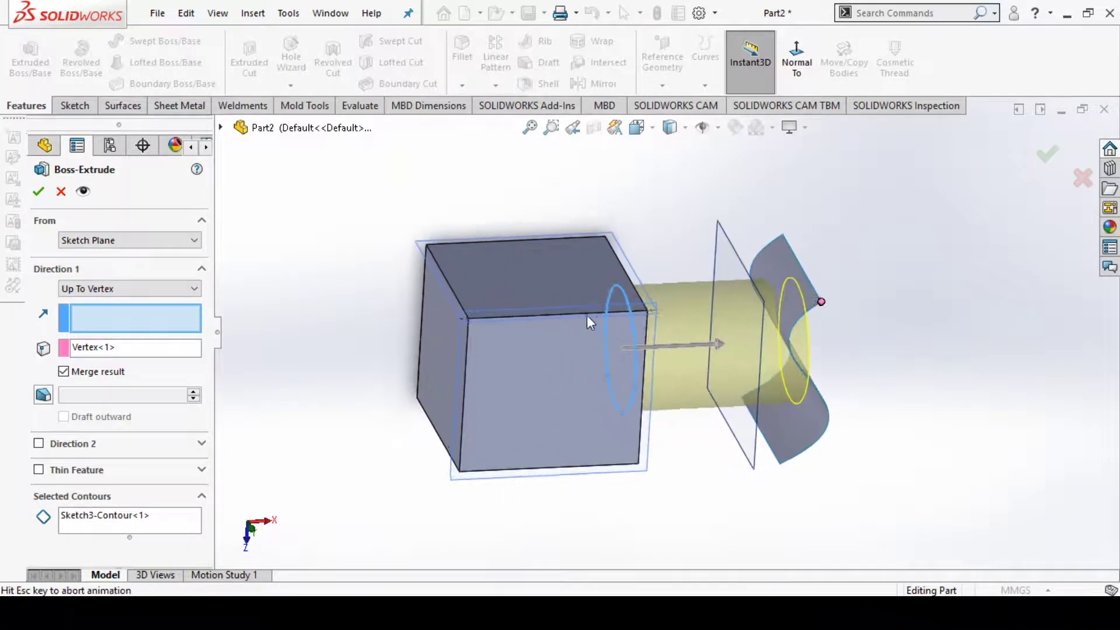
pyautogui.moveTo(581, 533); pyautogui.dragTo(610, 344, button='middle')
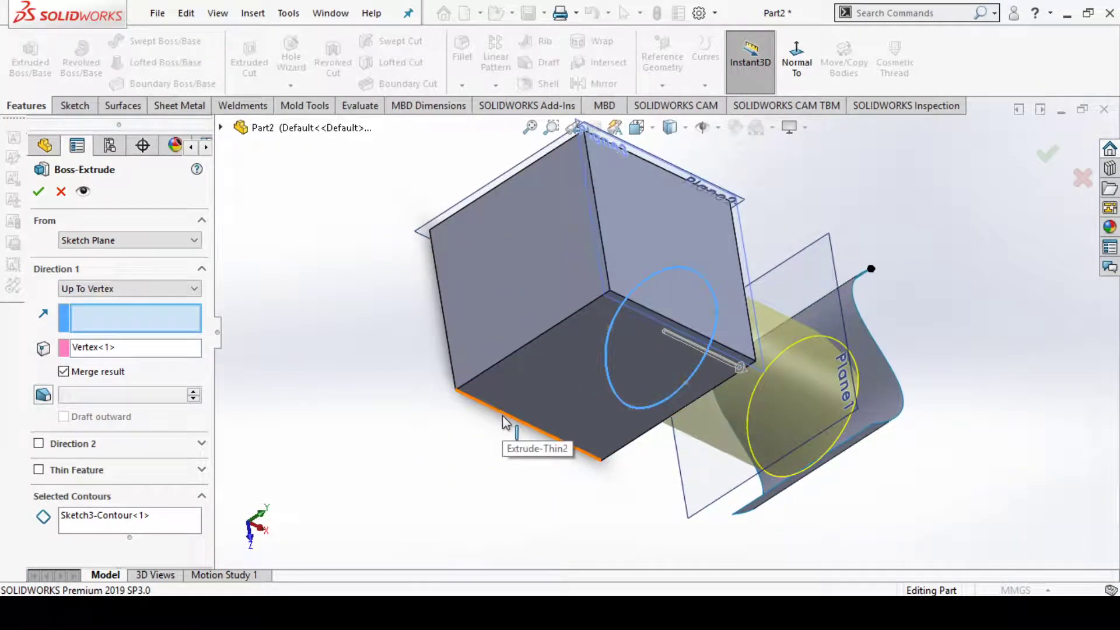
pyautogui.click(505, 422)
pyautogui.moveTo(386, 419); pyautogui.dragTo(480, 515, button='middle')
pyautogui.click(796, 73)
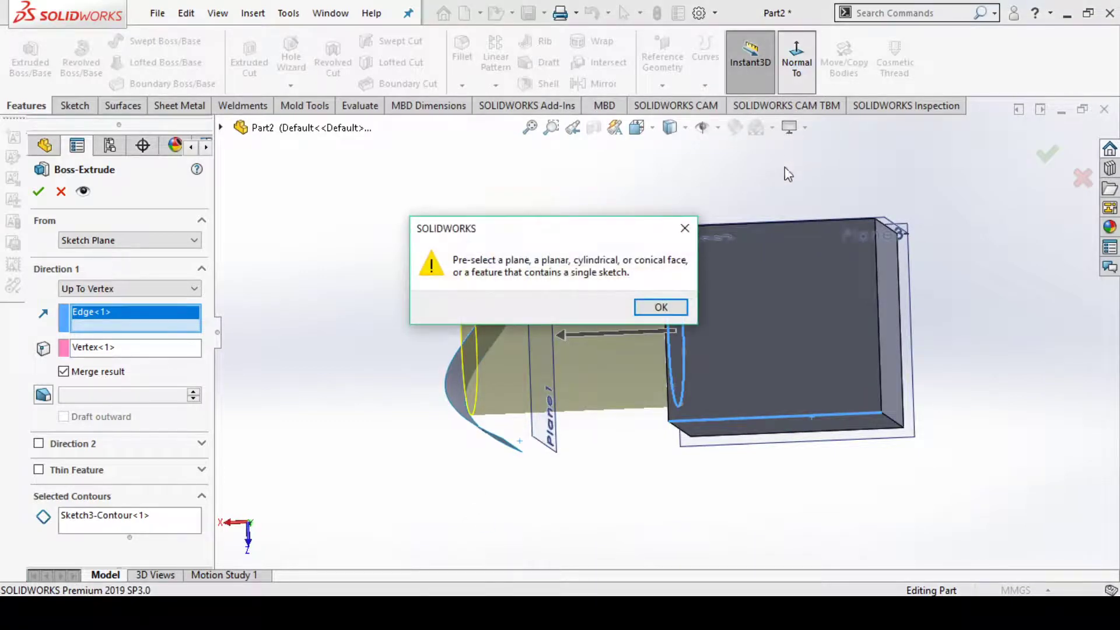
pyautogui.click(685, 228)
pyautogui.moveTo(800, 340)
pyautogui.mouseDown(button='middle')
pyautogui.moveTo(782, 362)
pyautogui.moveTo(812, 343)
pyautogui.moveTo(802, 348)
pyautogui.mouseUp(button='middle')
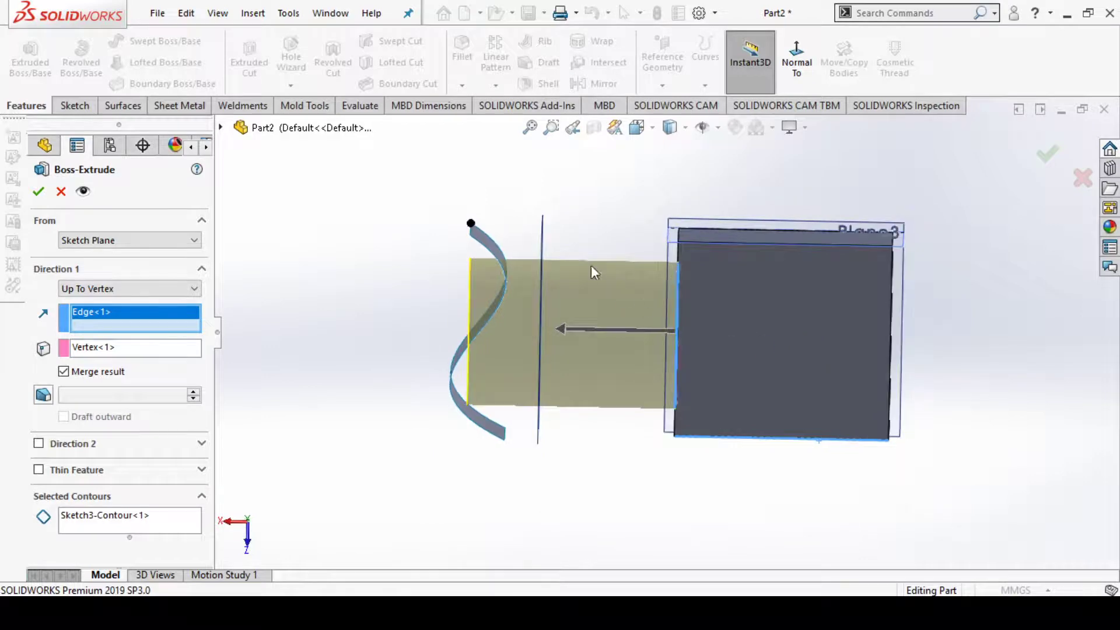
# Check the direction and vertex references, keep Up To Vertex, and complete the cylinder extrusion.
pyautogui.click(141, 349)
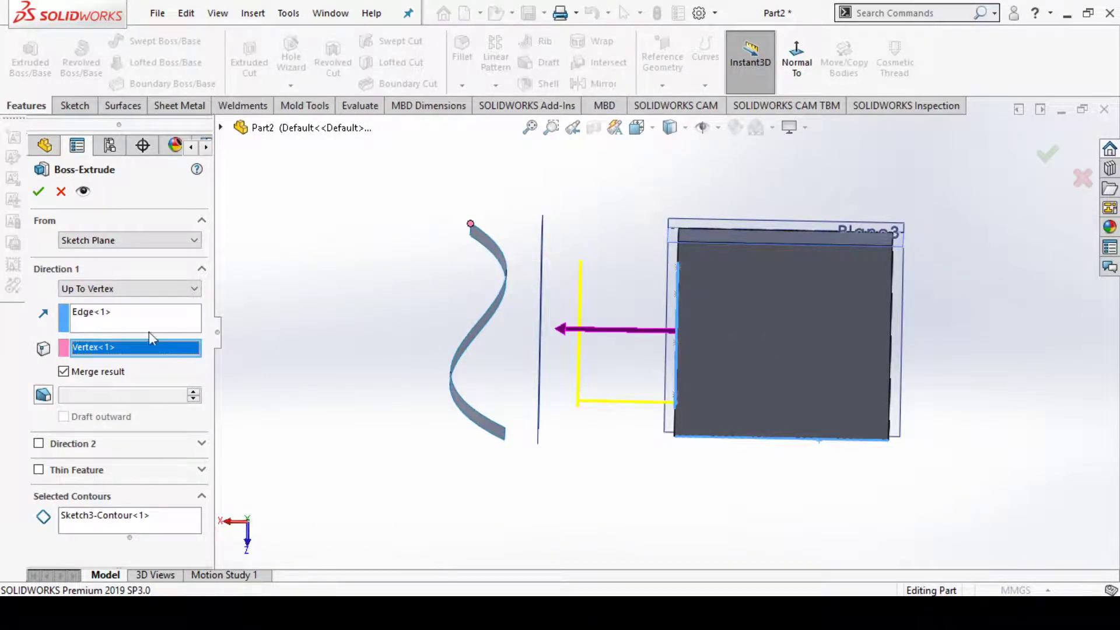
pyautogui.click(114, 311)
pyautogui.click(114, 291)
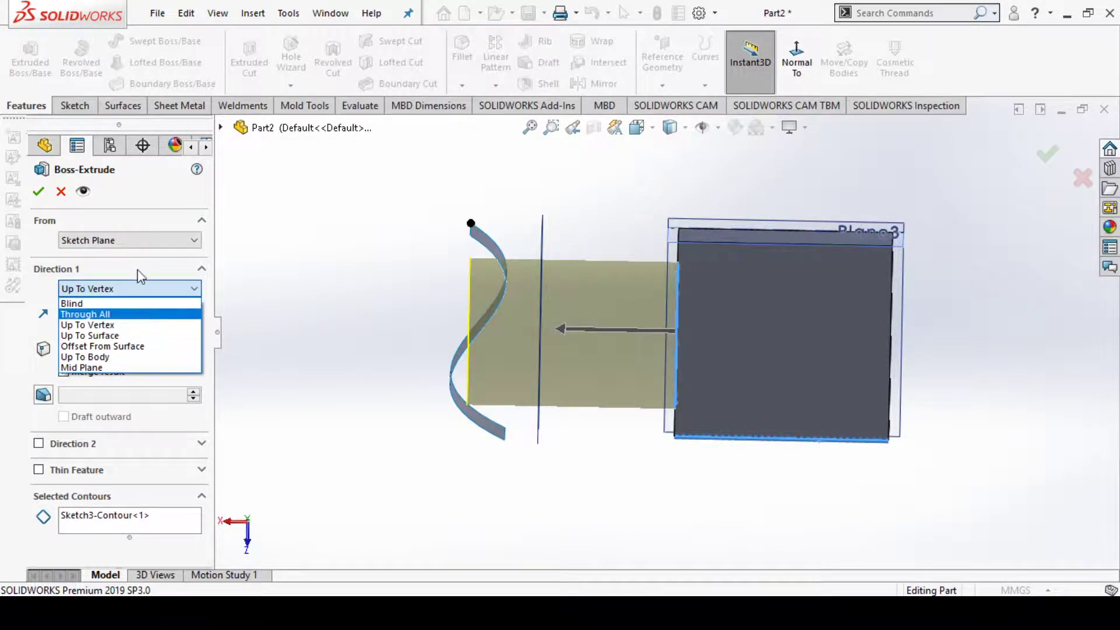
pyautogui.click(141, 329)
pyautogui.click(39, 191)
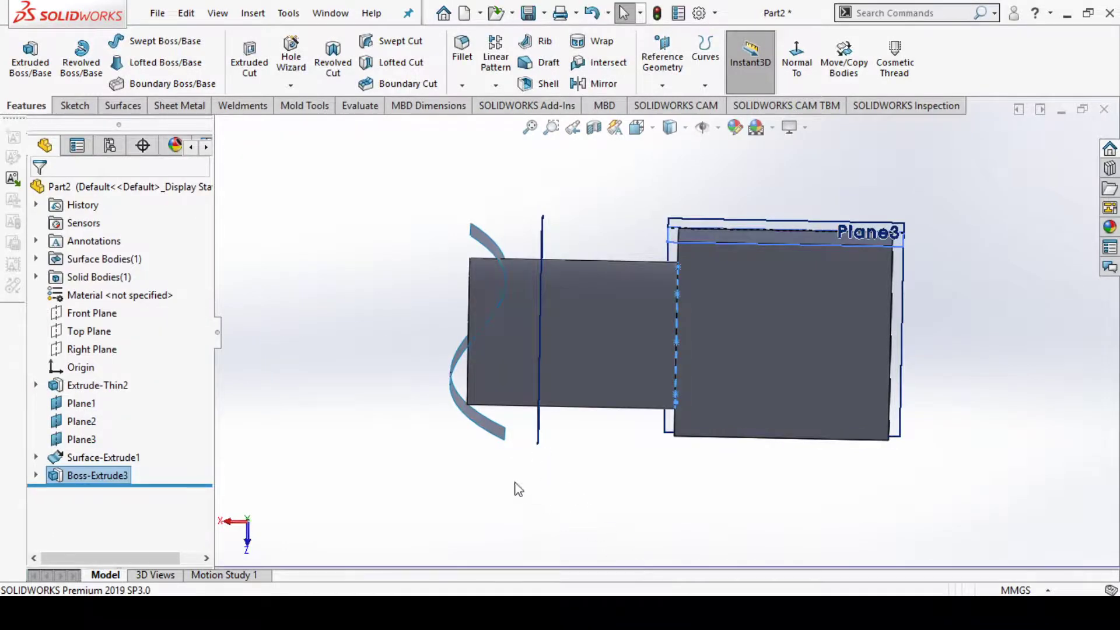
# Inspect the cylinder passing through the S-shaped surface and delete its extrusion, keeping the circle sketch.
pyautogui.moveTo(513, 487); pyautogui.dragTo(599, 497, button='middle')
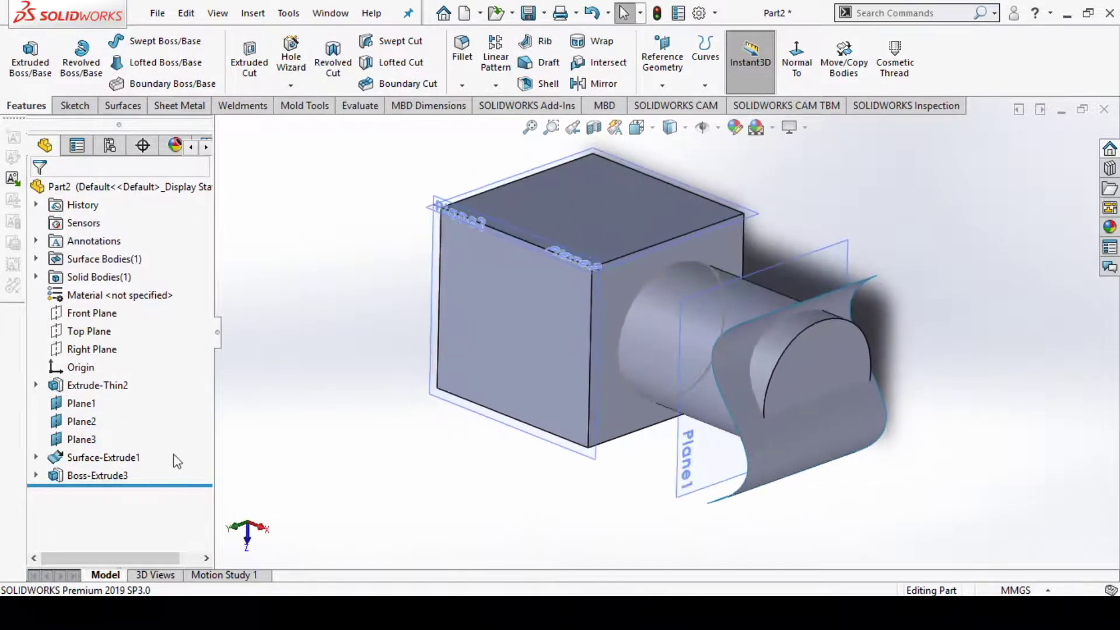
pyautogui.click(116, 476)
pyautogui.press('Delete')
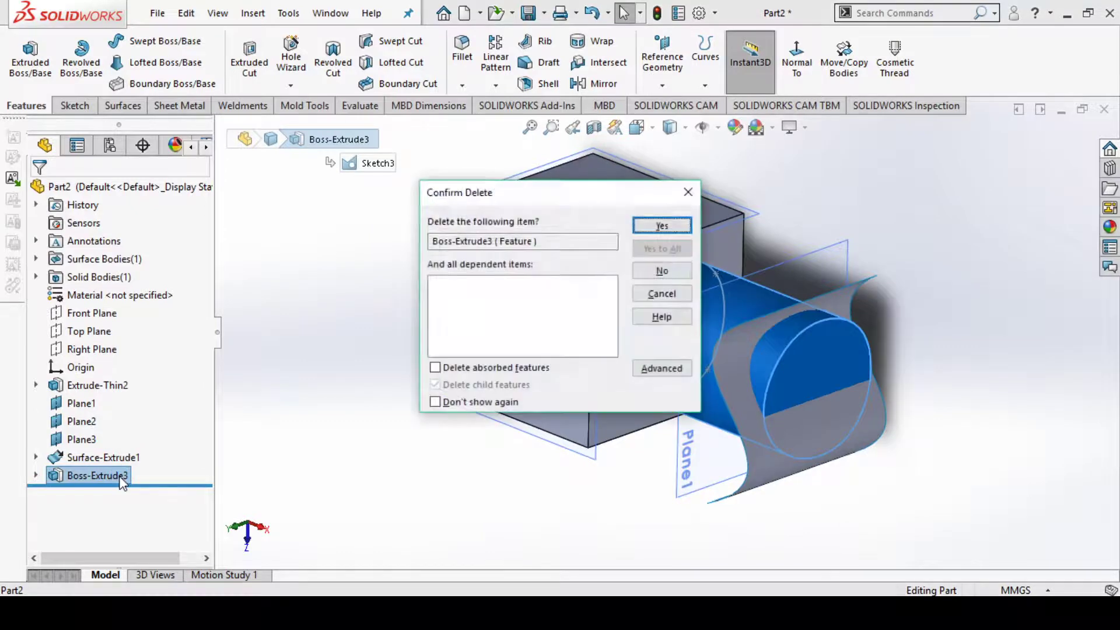
pyautogui.press('Return')
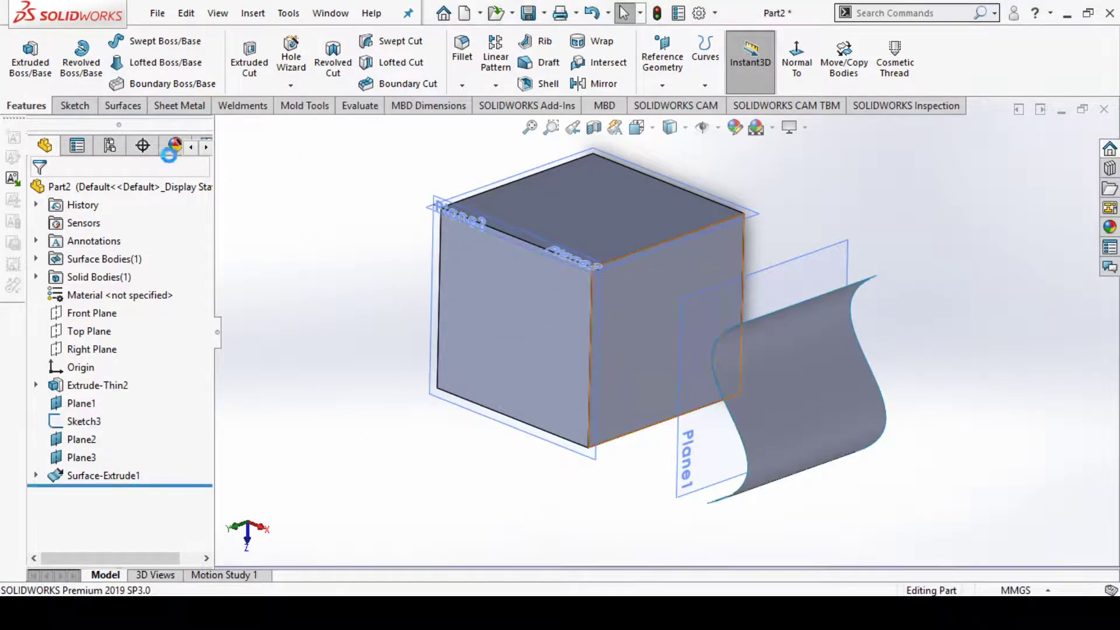
# Extrude the circle sketch with the Up To Surface end condition, ending on the S-shaped surface, and examine the preview.
pyautogui.click(30, 59)
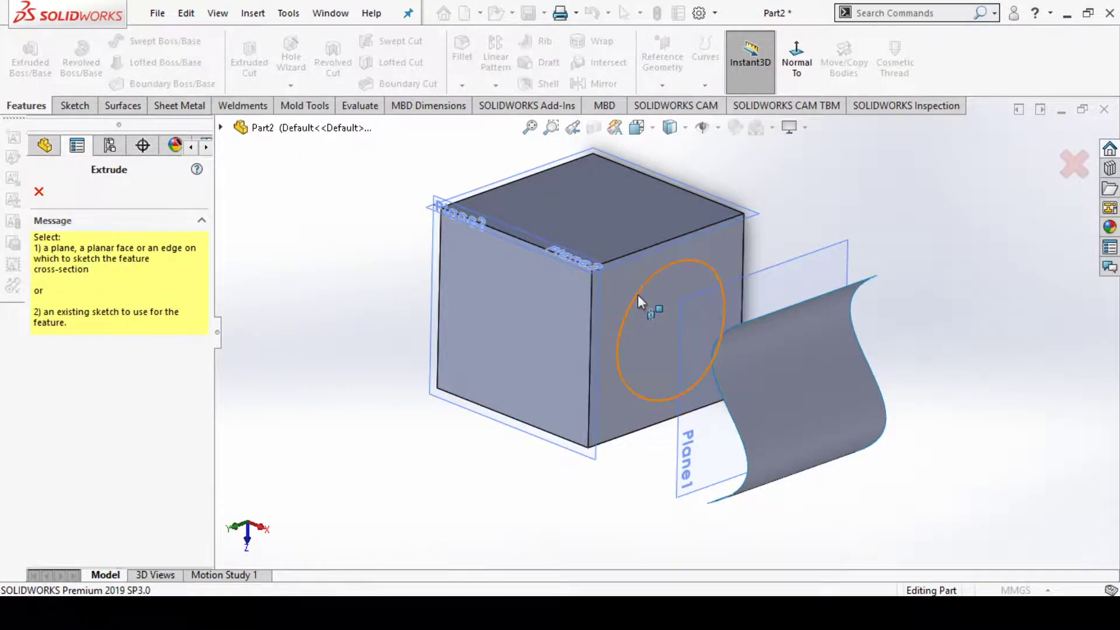
pyautogui.click(638, 296)
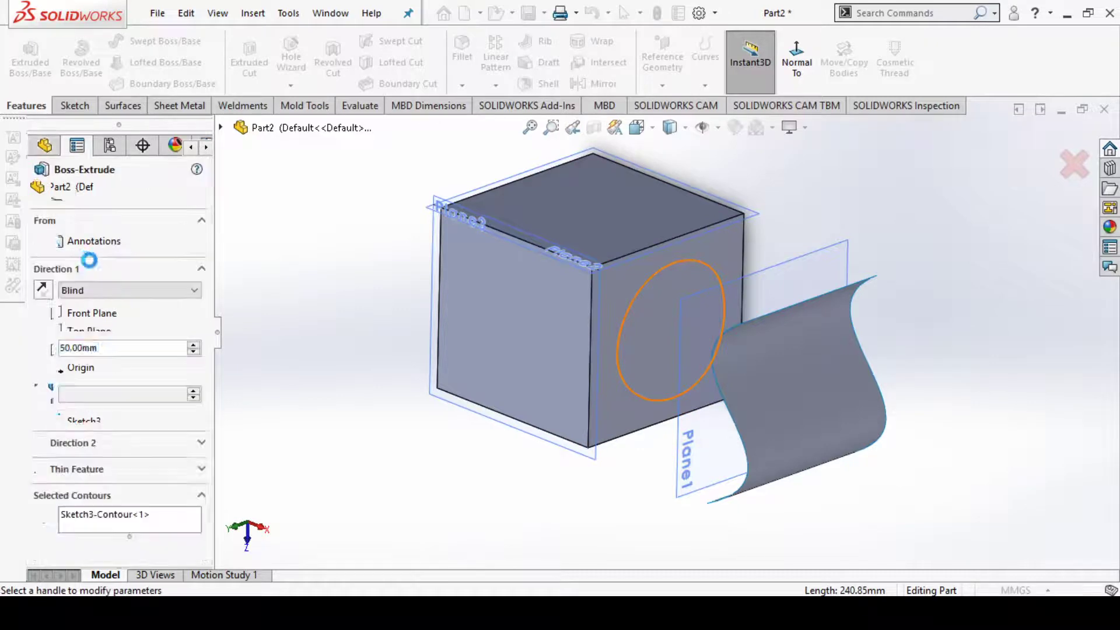
pyautogui.click(117, 291)
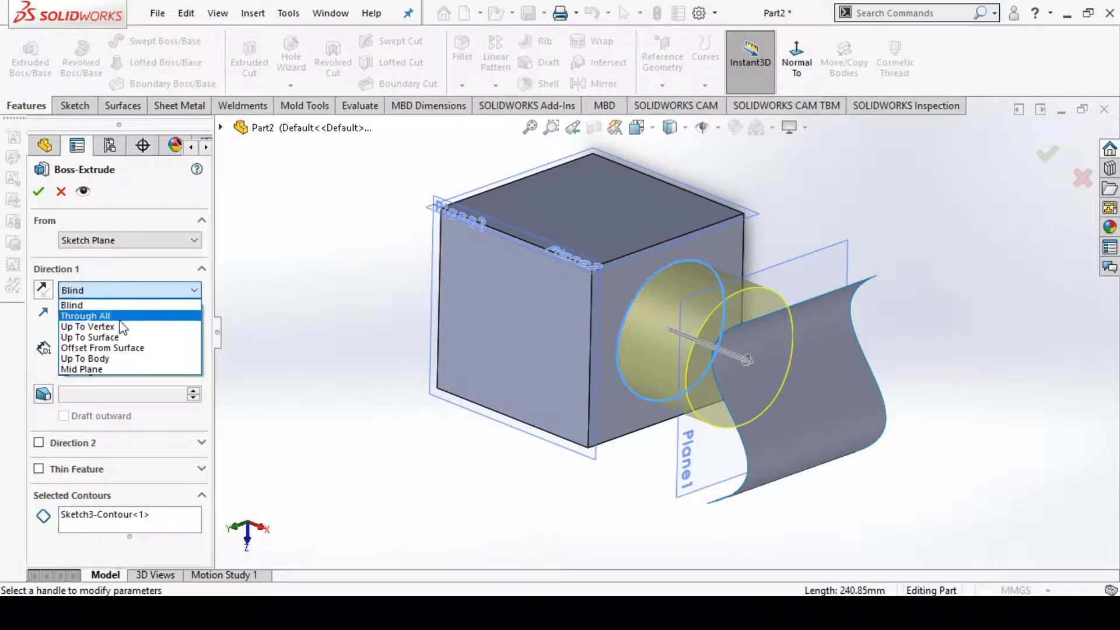
pyautogui.click(127, 337)
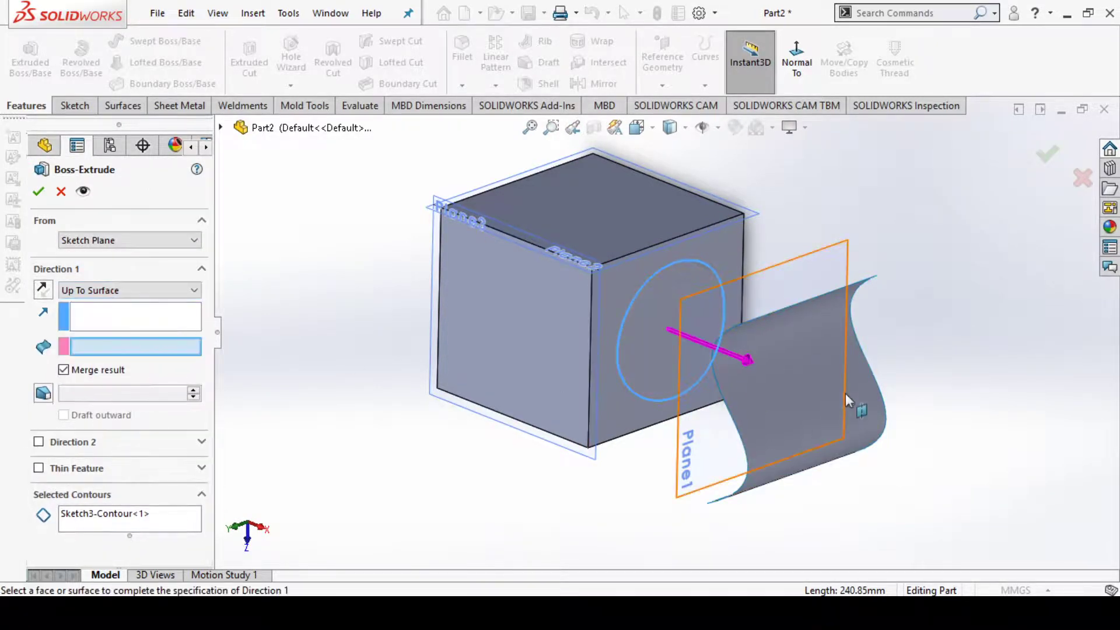
pyautogui.click(873, 410)
pyautogui.moveTo(986, 402); pyautogui.dragTo(723, 504, button='middle')
pyautogui.scroll(-2, 518, 309)
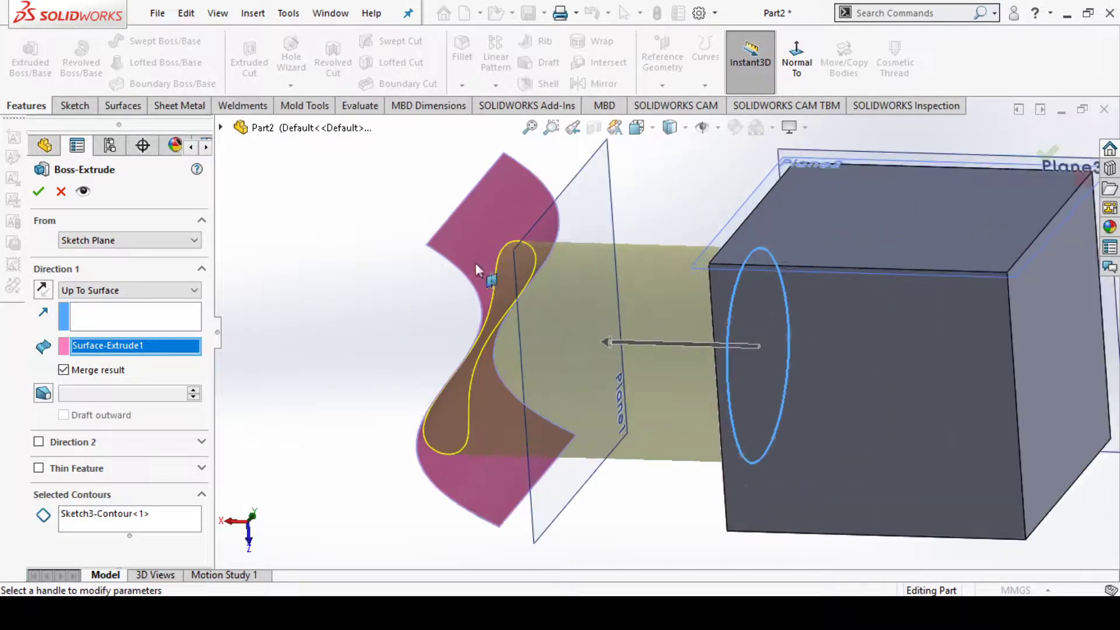
# Review the extrusion's Merge result option and the part's feature list.
pyautogui.click(64, 370)
pyautogui.click(222, 128)
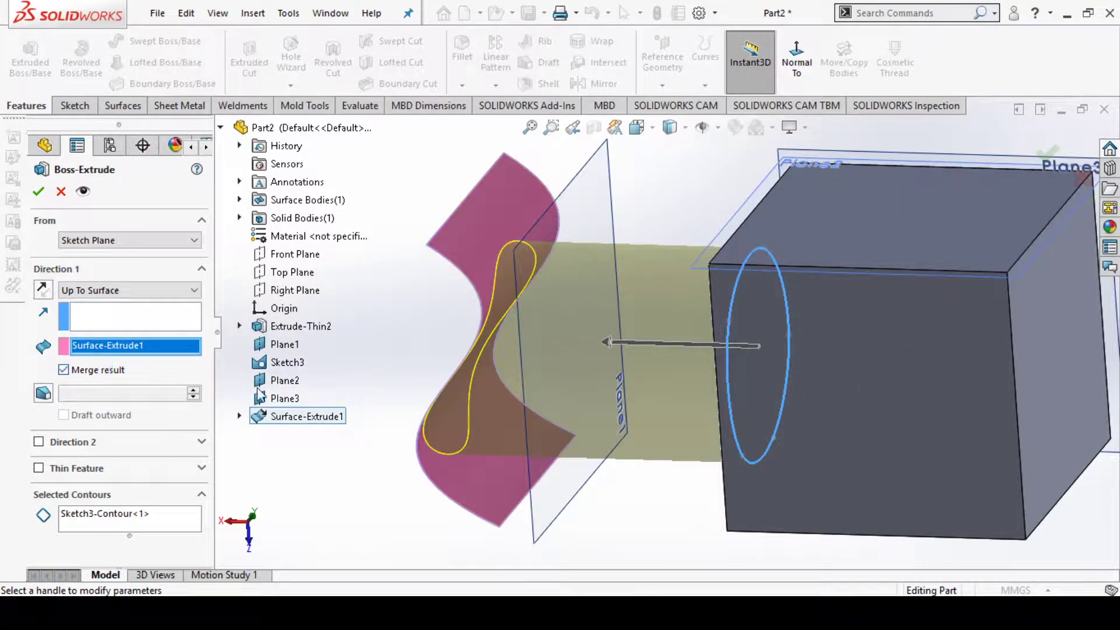
pyautogui.click(220, 127)
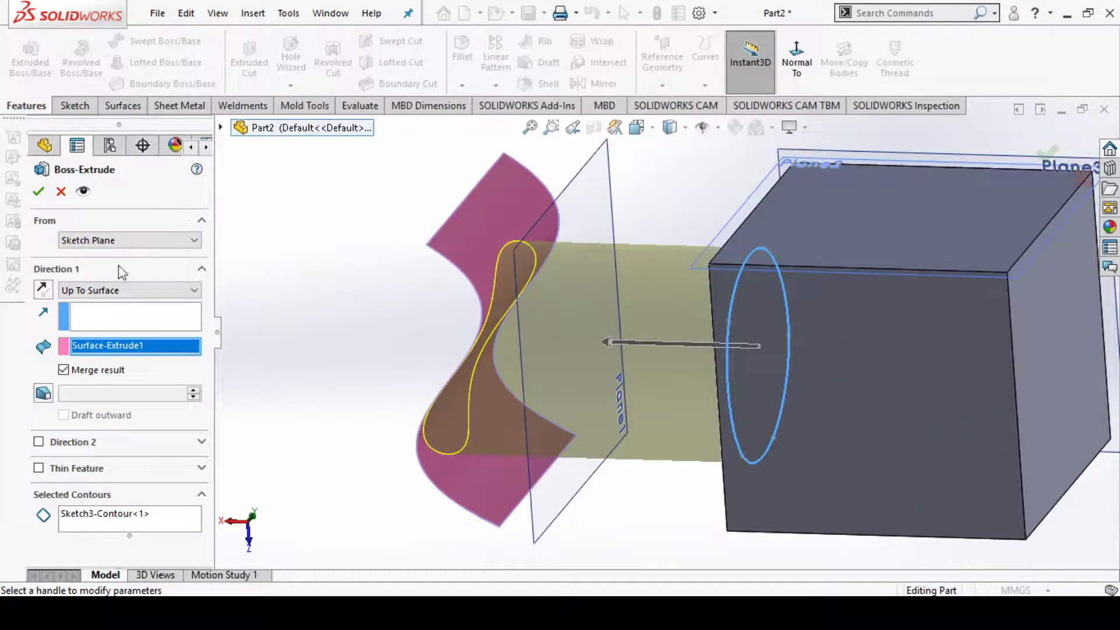
# Apply a 9° draft to Direction 1 and extend Direction 2 up to the box's corner vertex without draft.
pyautogui.click(44, 395)
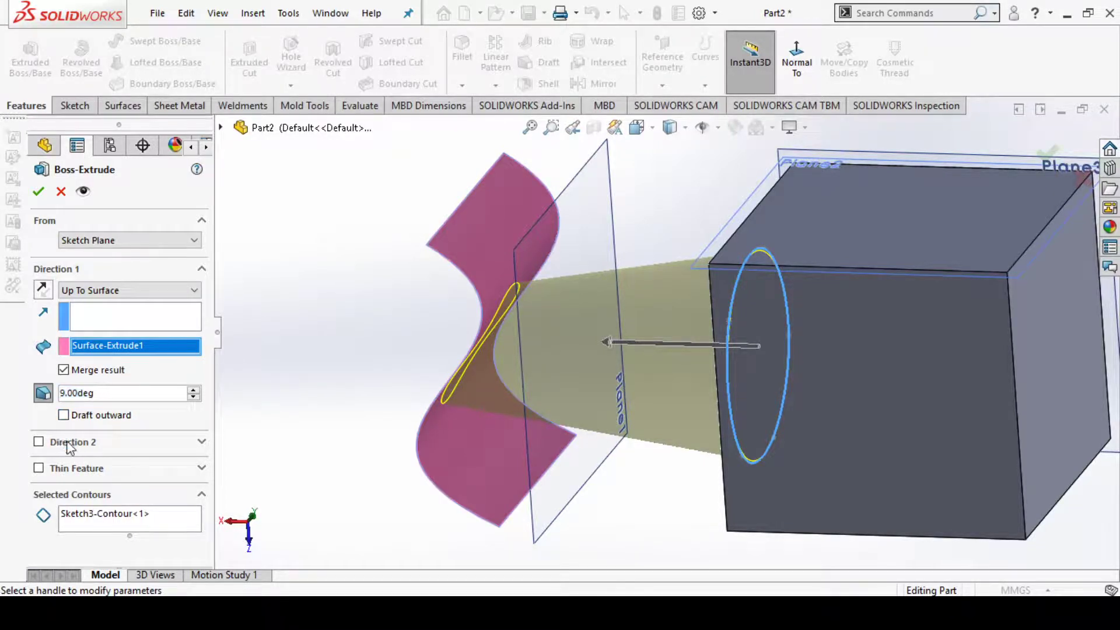
pyautogui.click(90, 447)
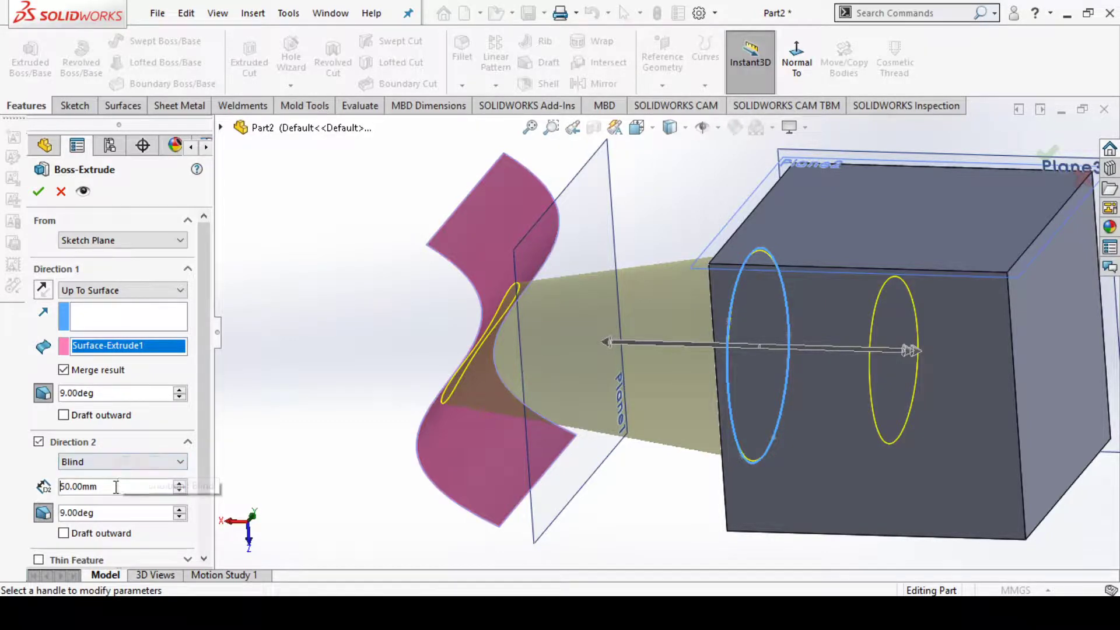
pyautogui.click(87, 487)
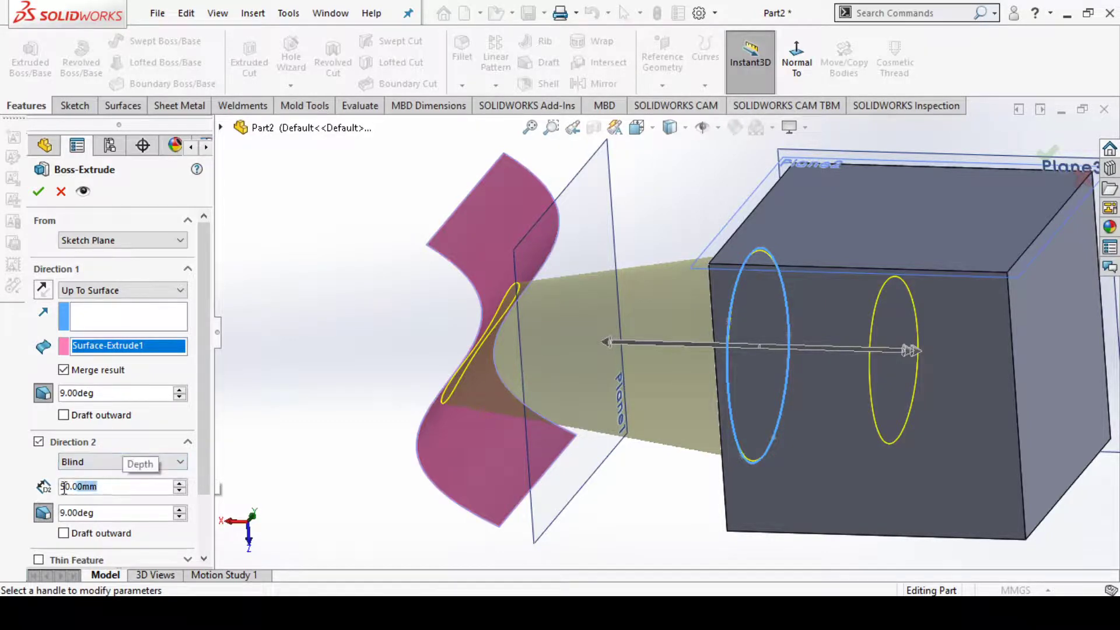
pyautogui.click(86, 466)
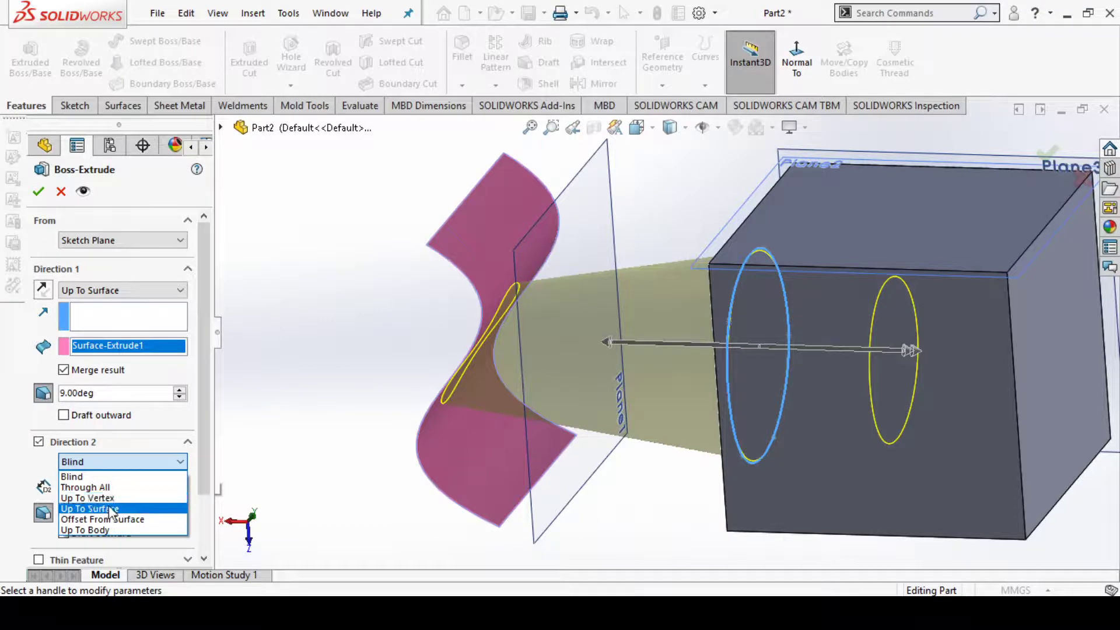
pyautogui.click(88, 498)
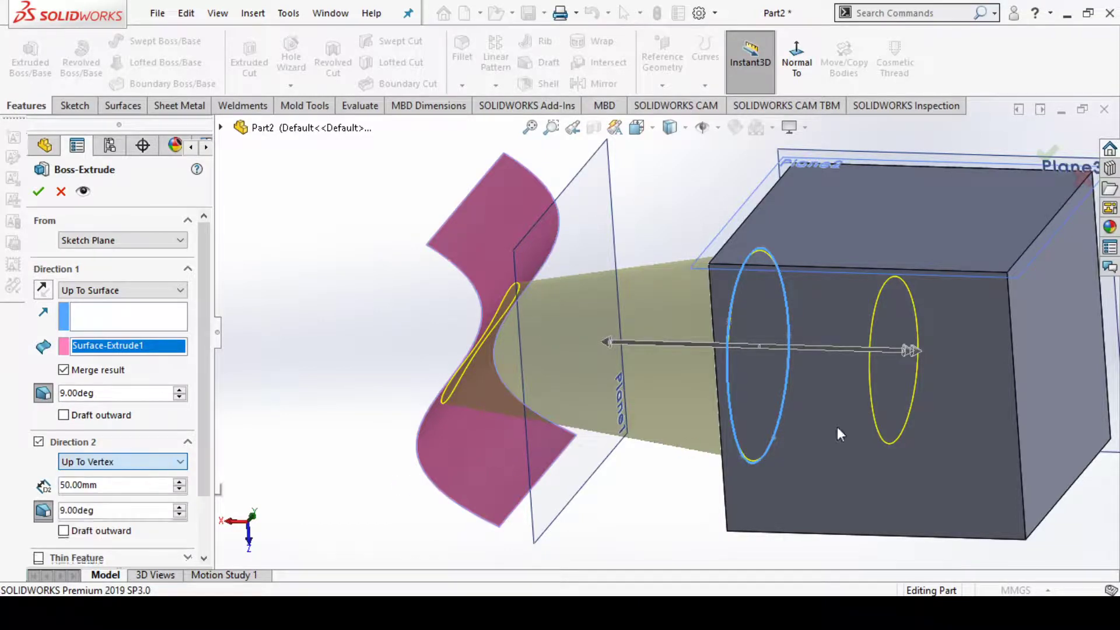
pyautogui.click(1006, 272)
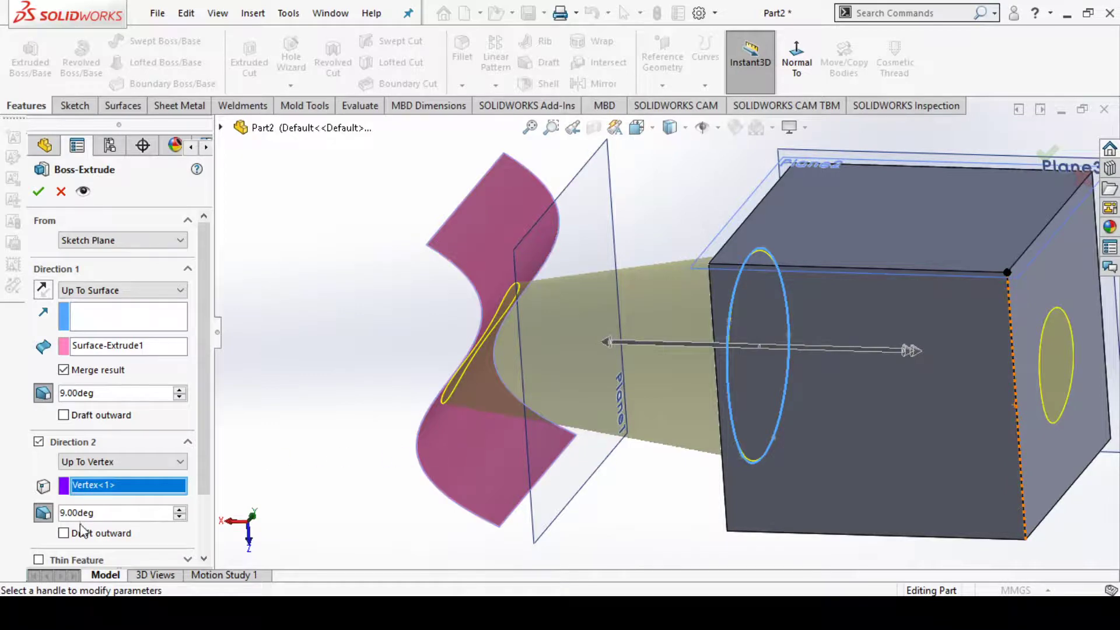
pyautogui.scroll(-2, 169, 481)
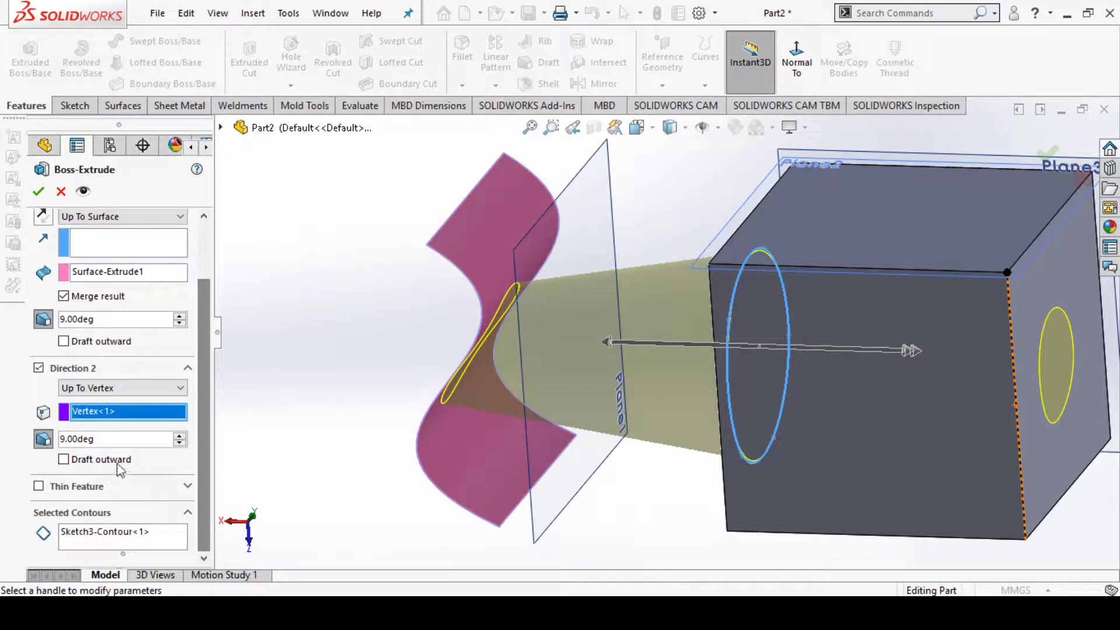
pyautogui.click(51, 442)
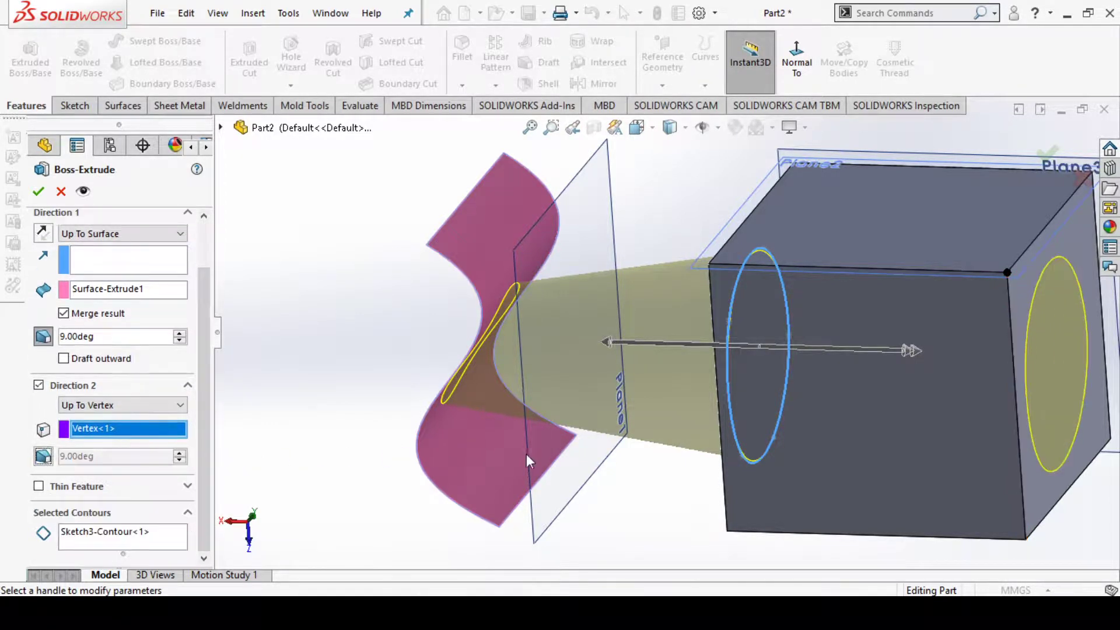
# Review the extrusion's Thin Feature option, selected contour and Direction 1 end conditions, keeping Up To Surface.
pyautogui.click(39, 486)
pyautogui.click(39, 485)
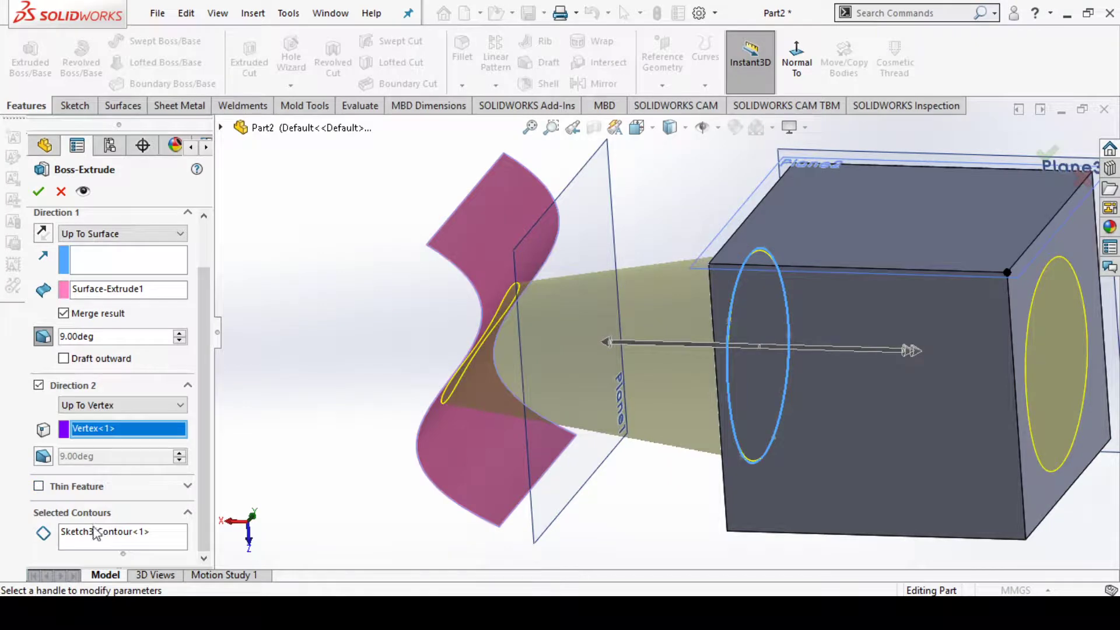
pyautogui.click(97, 533)
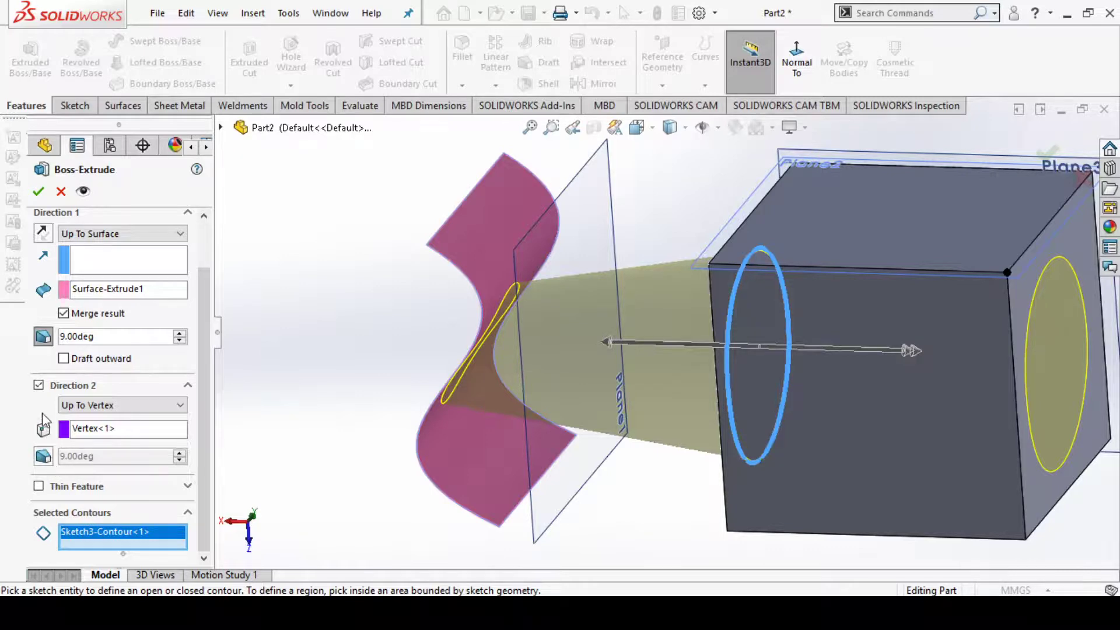
pyautogui.scroll(2, 201, 352)
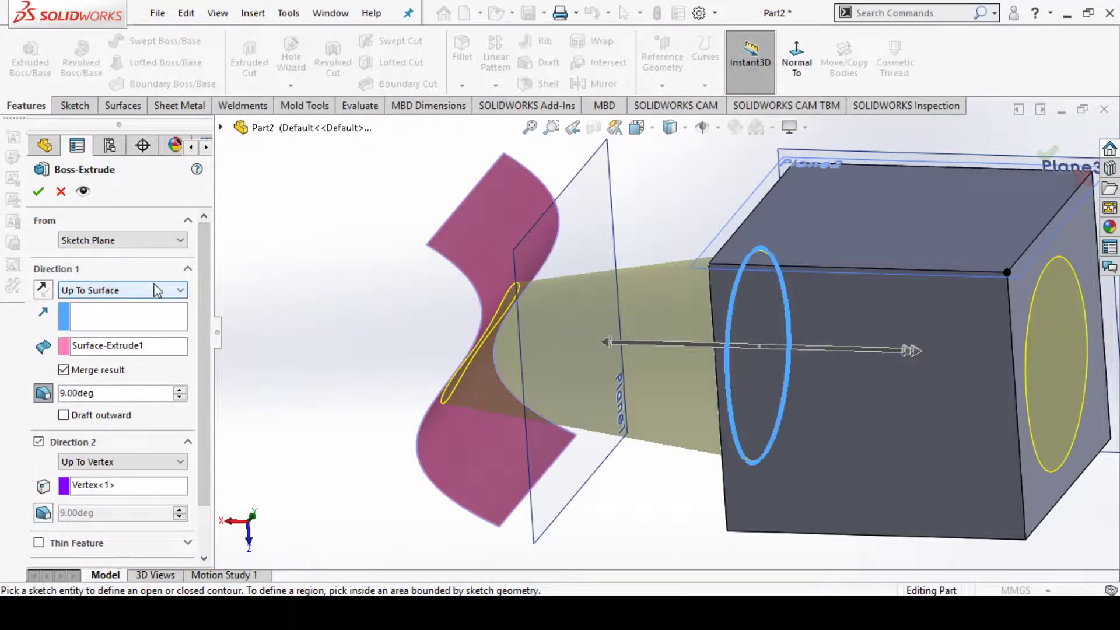
pyautogui.click(156, 290)
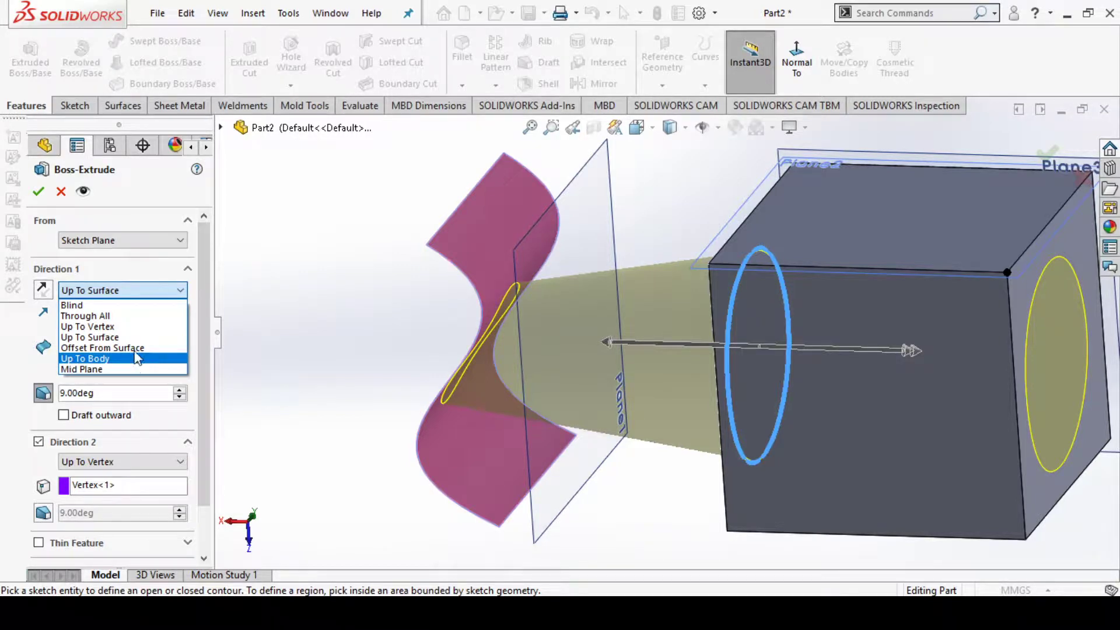
pyautogui.click(149, 260)
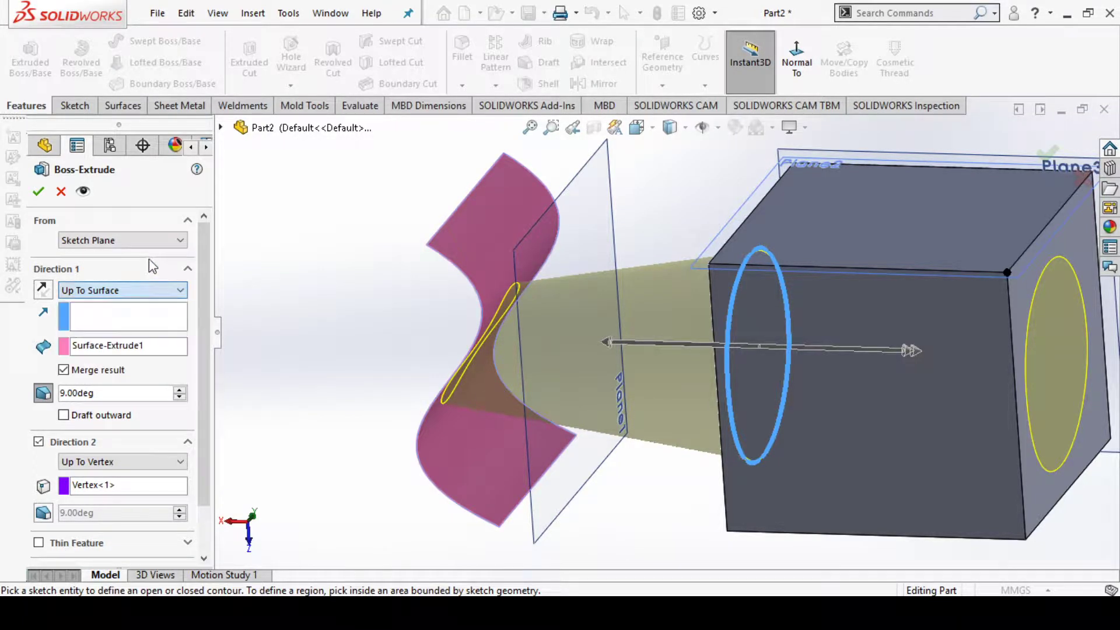
# Complete the tapered two-direction extrusion between the S-shaped surface and the box.
pyautogui.rightClick(408, 428)
pyautogui.click(646, 455)
pyautogui.moveTo(645, 455)
pyautogui.mouseDown(button='middle')
pyautogui.moveTo(770, 447)
pyautogui.moveTo(679, 461)
pyautogui.mouseUp(button='middle')
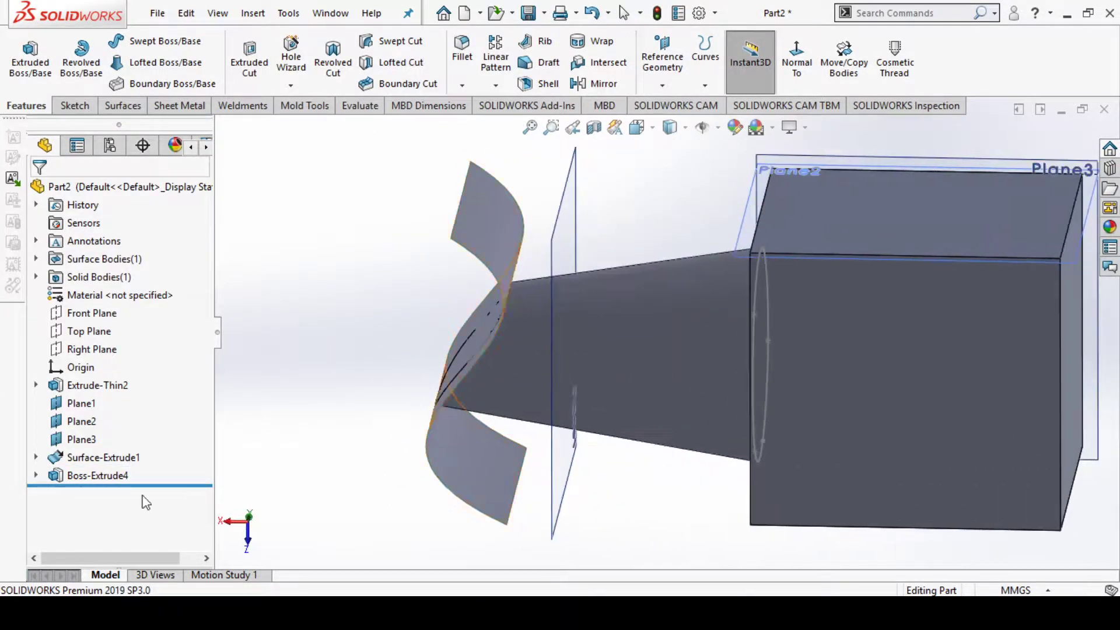
# Delete the tapered extrusion, keeping its circle sketch.
pyautogui.click(70, 486)
pyautogui.press('Delete')
pyautogui.press('Return')
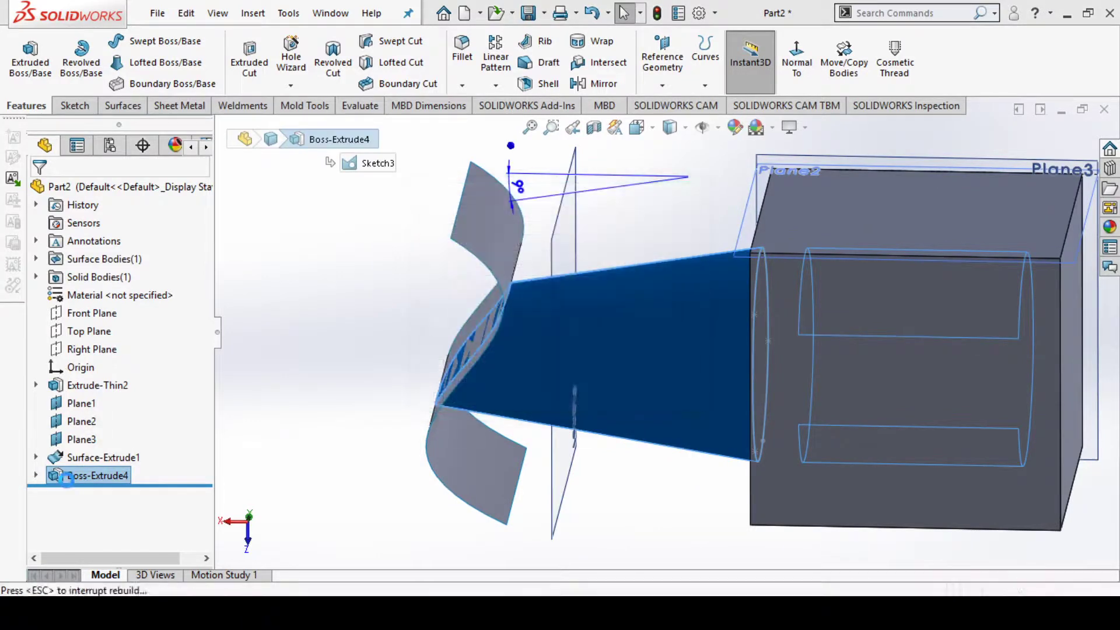
# Extrude the circle sketch with the Up To Body end condition, ending on the S-shaped surface body with Merge result on.
pyautogui.moveTo(657, 432); pyautogui.dragTo(631, 447, button='middle')
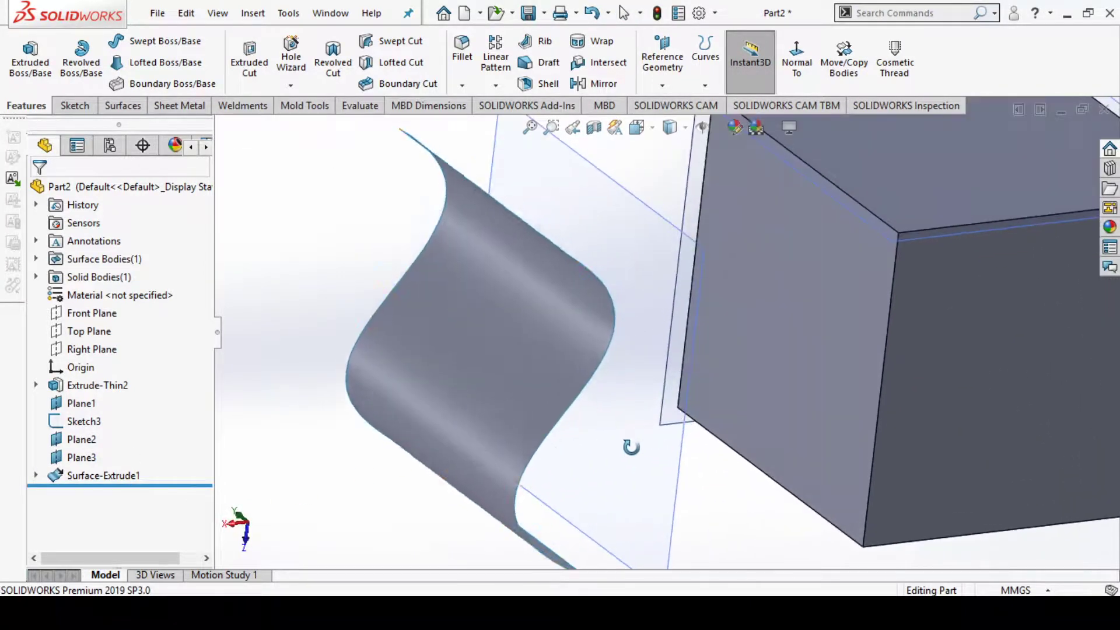
pyautogui.click(30, 58)
pyautogui.click(786, 207)
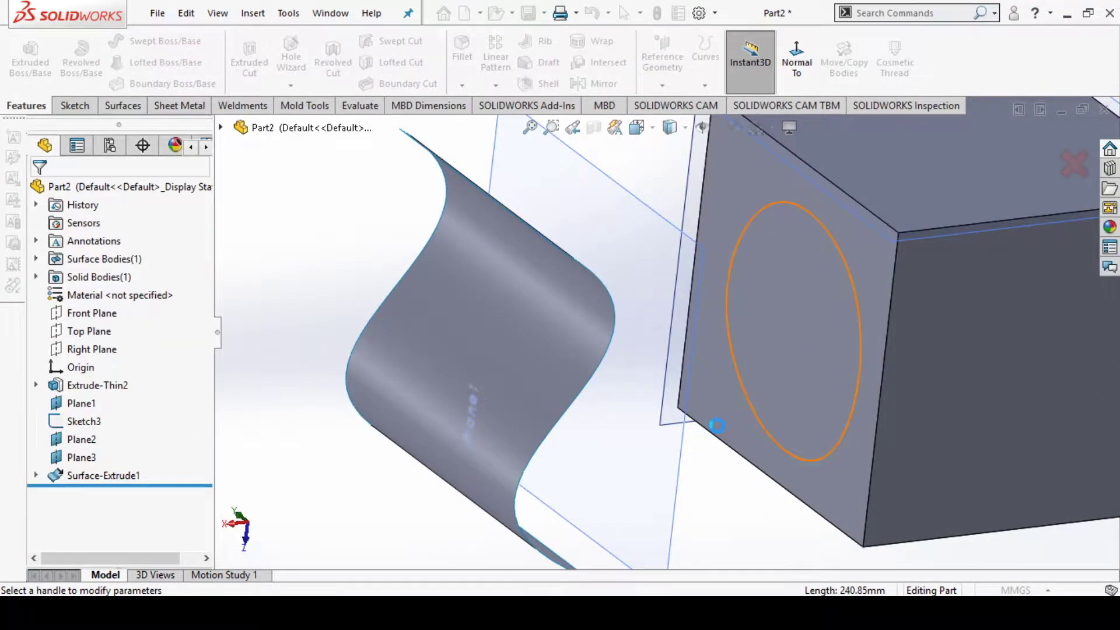
pyautogui.scroll(6, 716, 432)
pyautogui.moveTo(828, 453); pyautogui.dragTo(704, 479, button='middle')
pyautogui.click(122, 290)
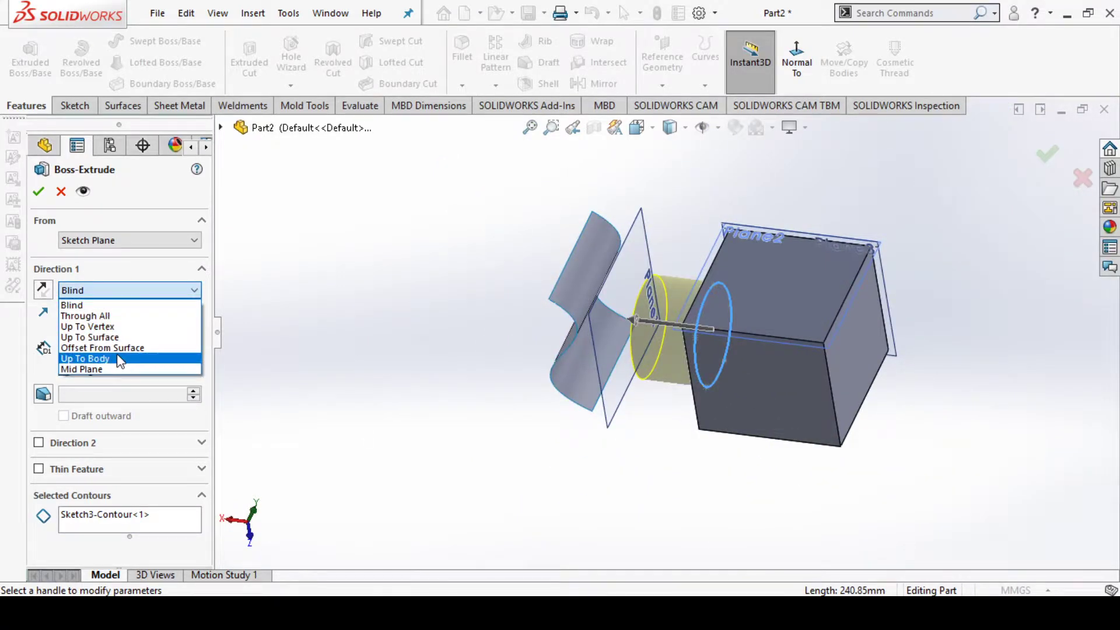
pyautogui.click(120, 358)
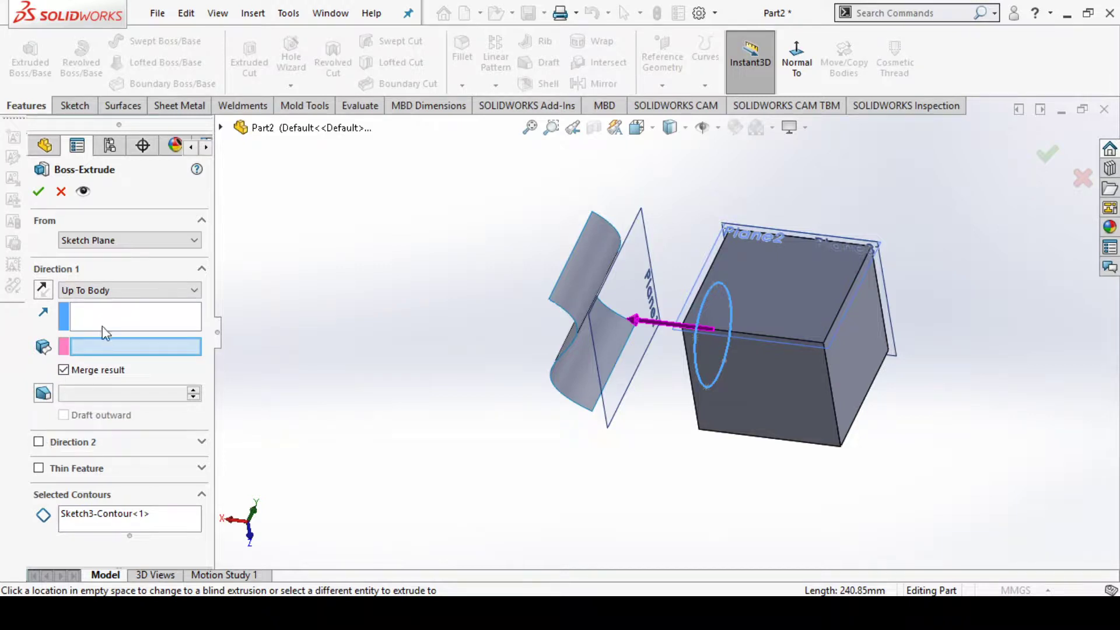
pyautogui.click(582, 334)
pyautogui.moveTo(655, 420); pyautogui.dragTo(698, 292, button='middle')
pyautogui.scroll(2, 709, 267)
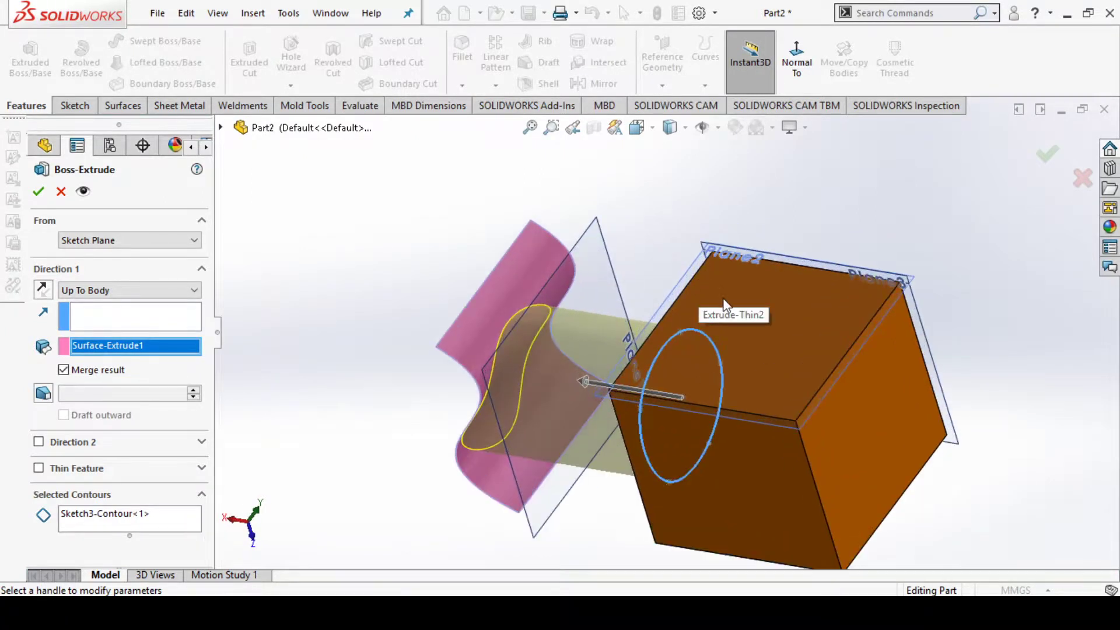
pyautogui.click(39, 192)
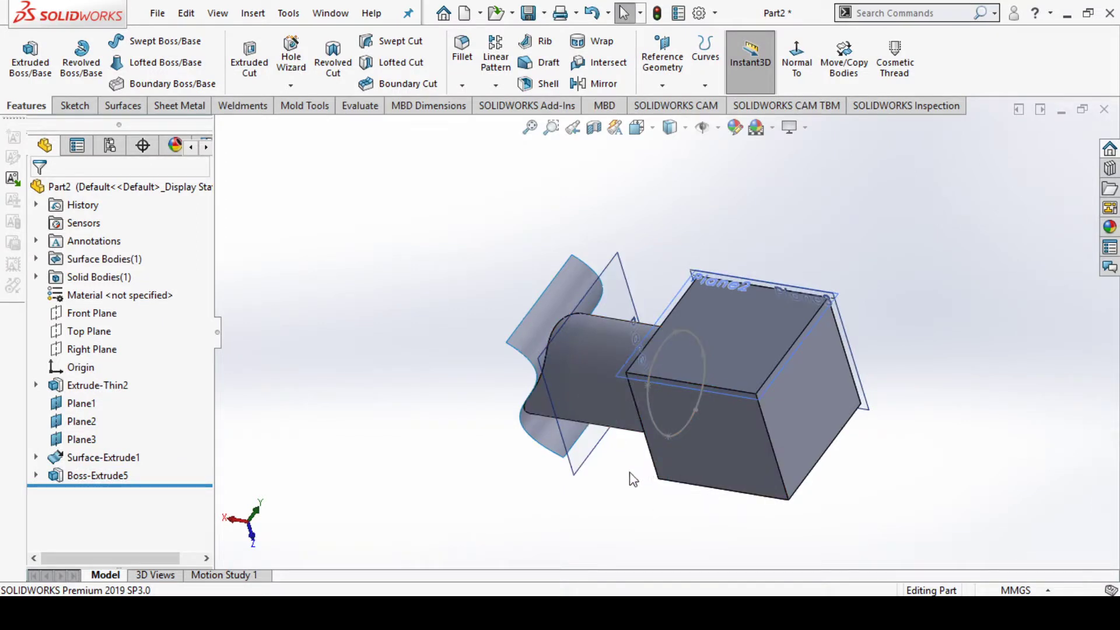
# Inspect from several sides how the cylinder's end meets the S-shaped surface.
pyautogui.moveTo(628, 479); pyautogui.dragTo(675, 492, button='middle')
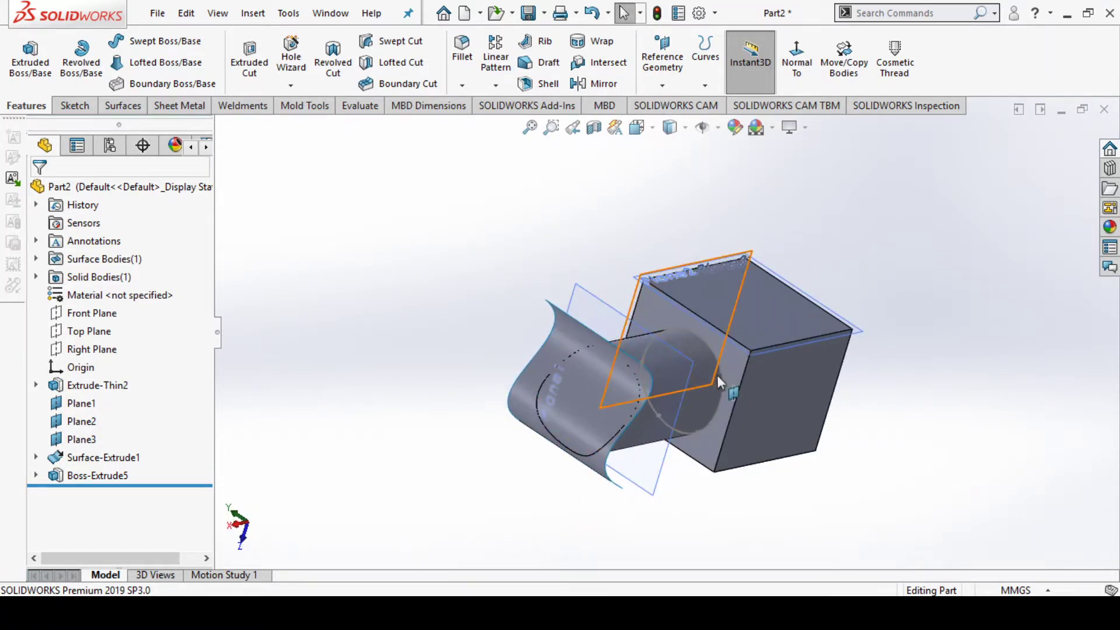
pyautogui.moveTo(869, 462); pyautogui.dragTo(807, 458, button='middle')
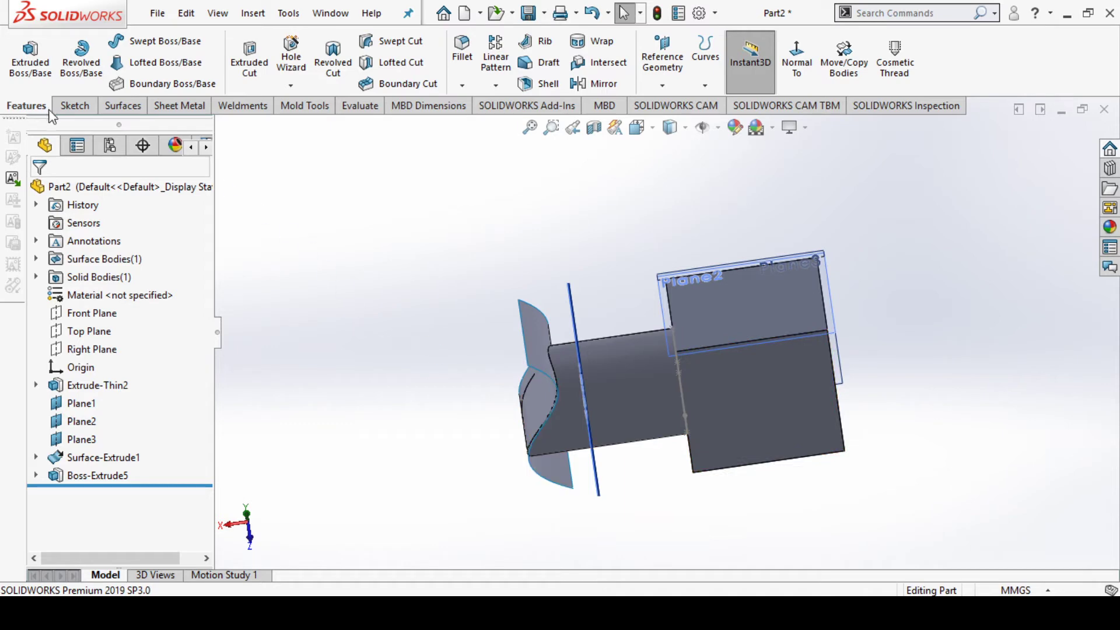
pyautogui.click(74, 106)
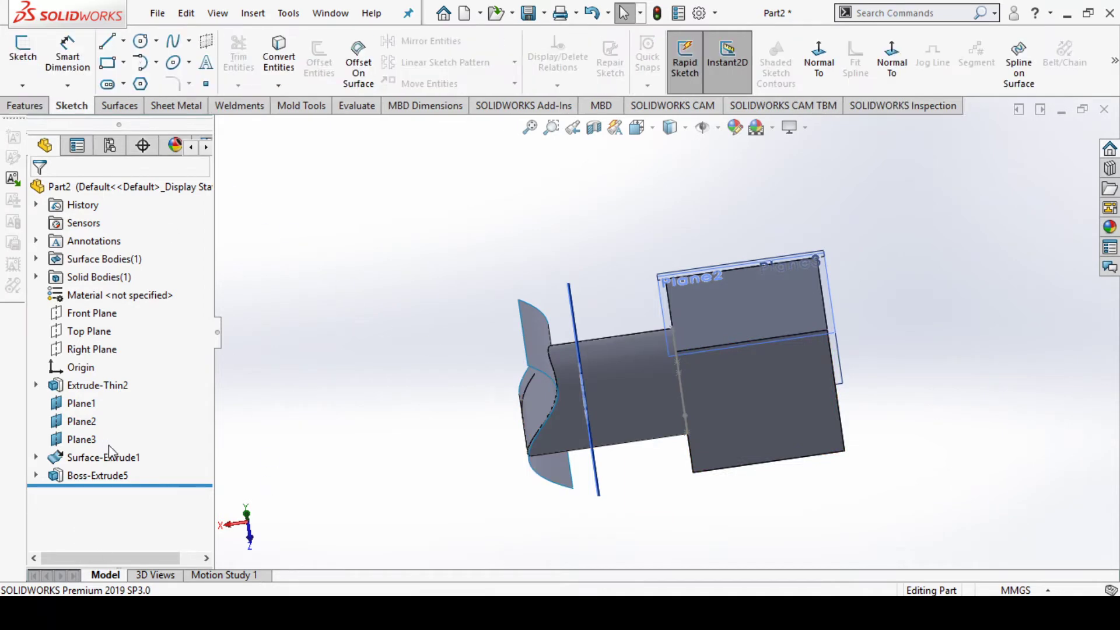
pyautogui.click(32, 111)
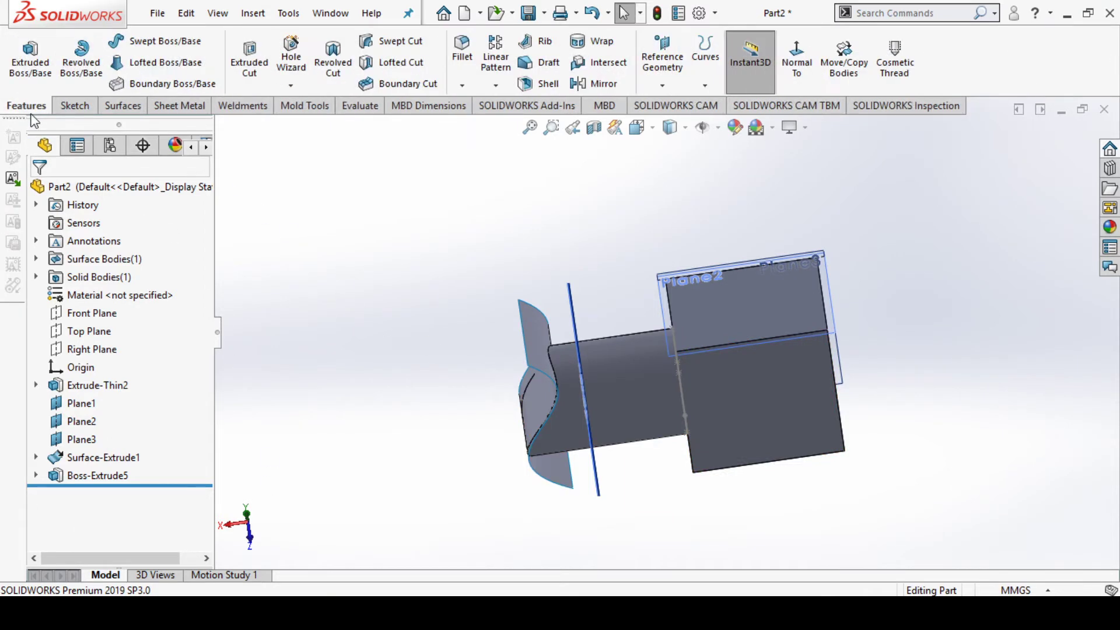